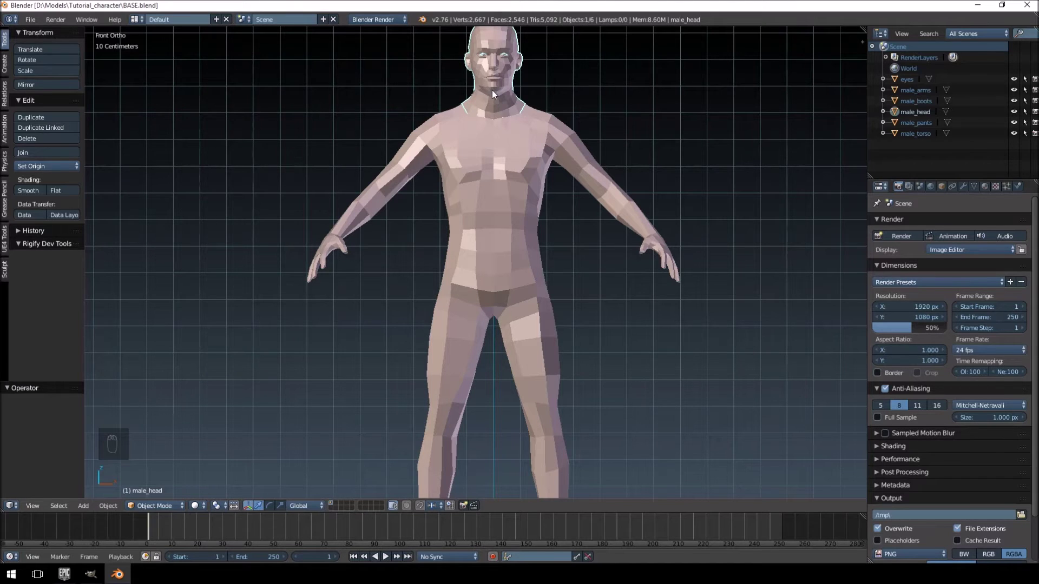
{"action": "left_click_drag", "start_coordinate": [492, 90], "coordinate": [492, 112]}
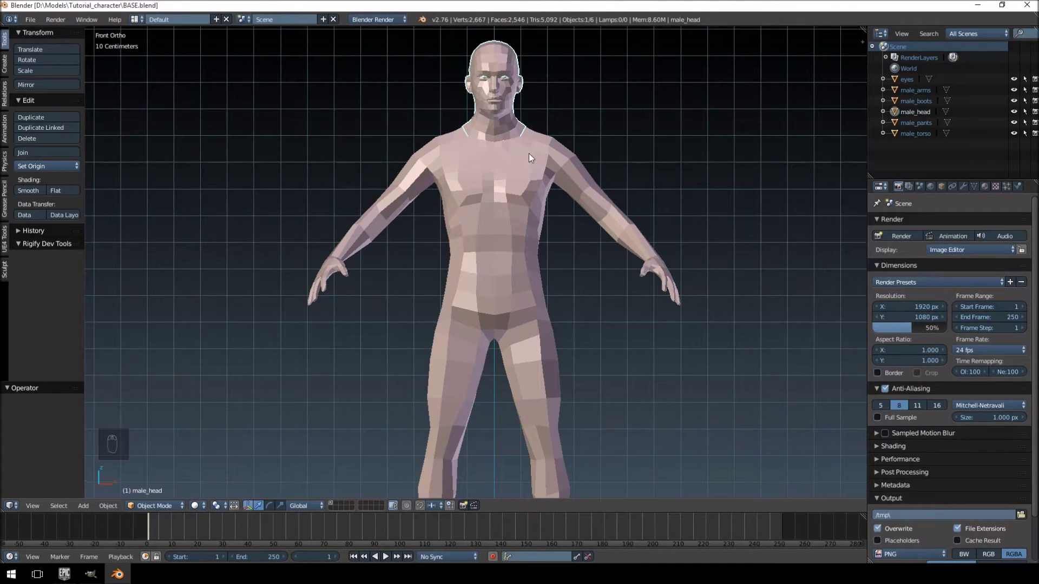
{"action": "mouse_move", "coordinate": [528, 153]}
{"action": "left_mouse_down"}
{"action": "mouse_move", "coordinate": [408, 171]}
{"action": "mouse_move", "coordinate": [603, 150]}
{"action": "mouse_move", "coordinate": [547, 154]}
{"action": "left_mouse_up"}
{"action": "key", "text": "KP_1"}
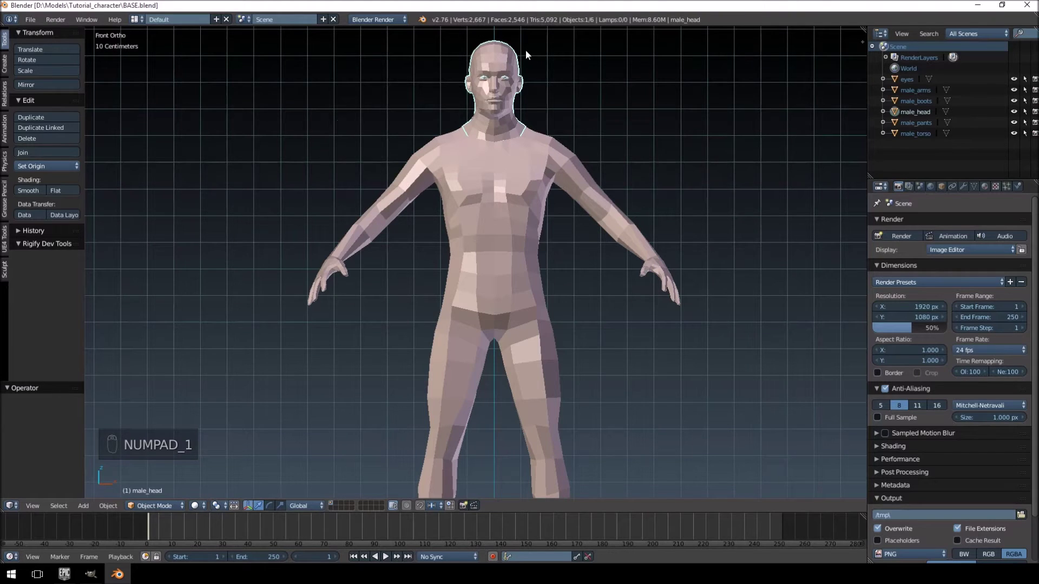
{"action": "left_click_drag", "start_coordinate": [527, 199], "coordinate": [520, 196]}
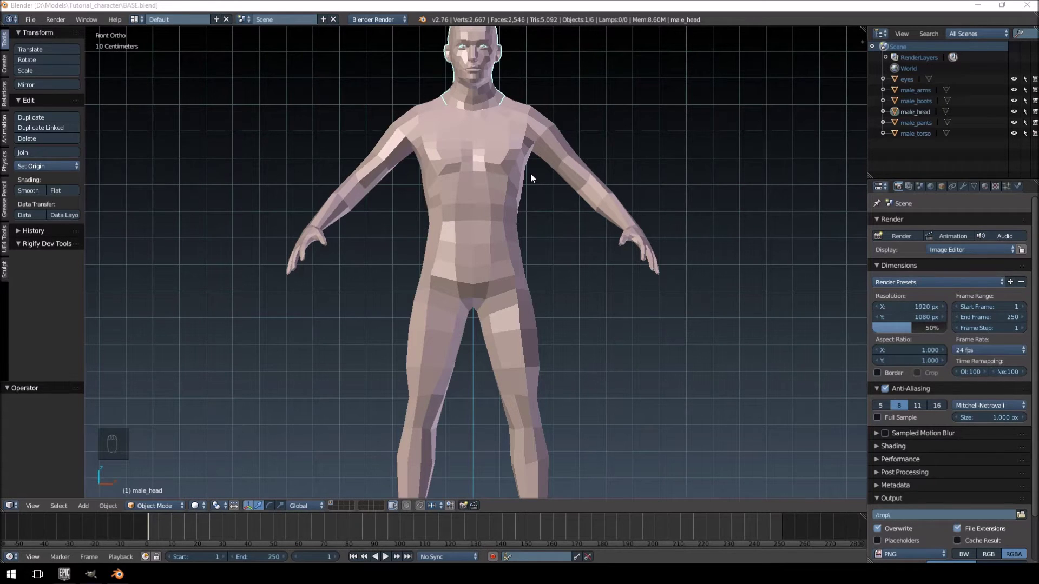
{"action": "left_click_drag", "start_coordinate": [523, 156], "coordinate": [530, 178]}
{"action": "key", "text": "KP_1"}
{"action": "scroll", "coordinate": [530, 178], "scroll_direction": "down", "scroll_amount": 4}
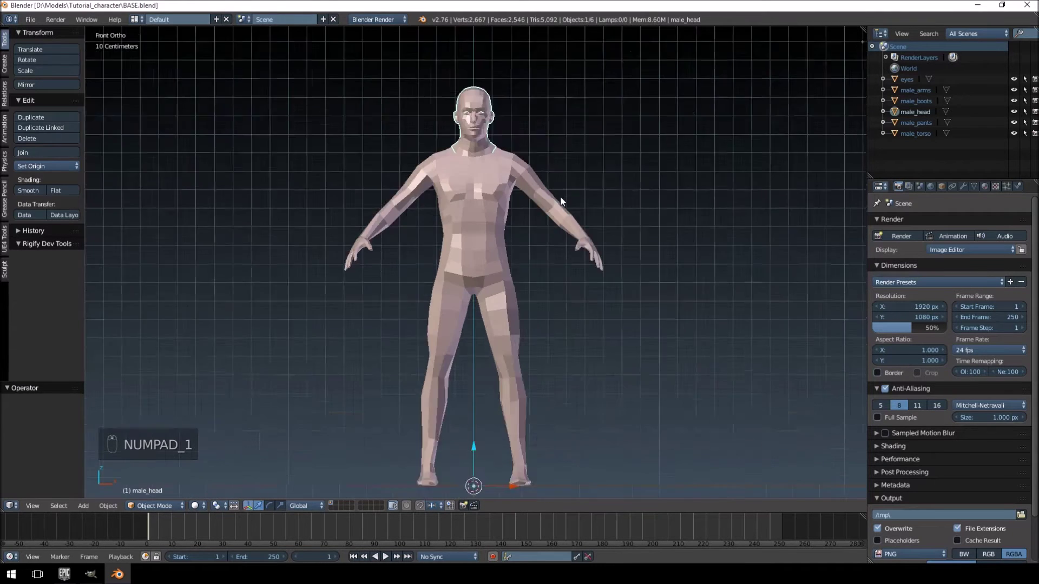
{"action": "scroll", "coordinate": [529, 201], "scroll_direction": "up", "scroll_amount": 3}
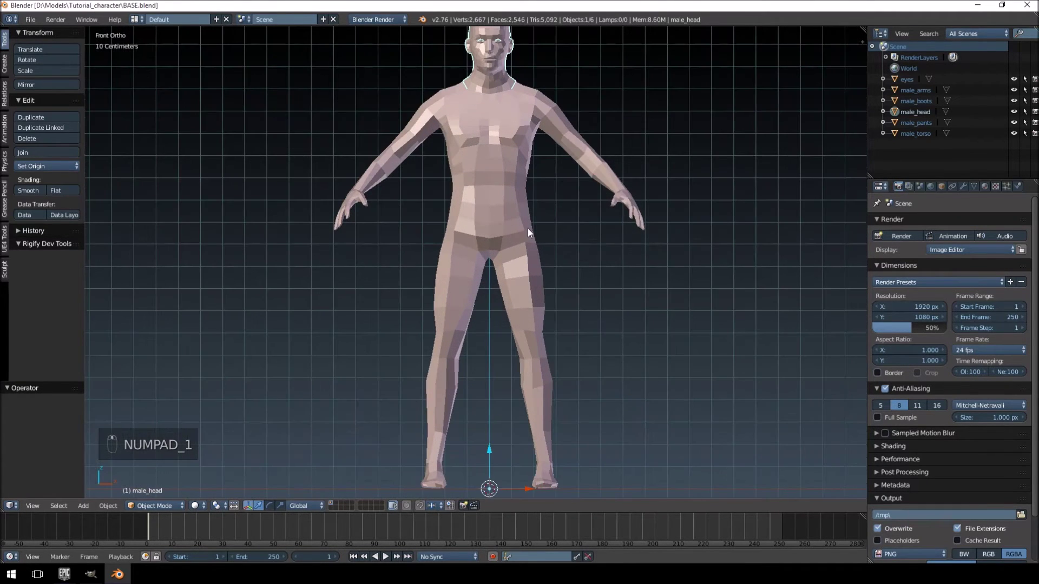
Select all the body part objects and apply smooth shading to them
{"action": "key", "text": "a"}
{"action": "key", "text": "a"}
{"action": "key", "text": "a"}
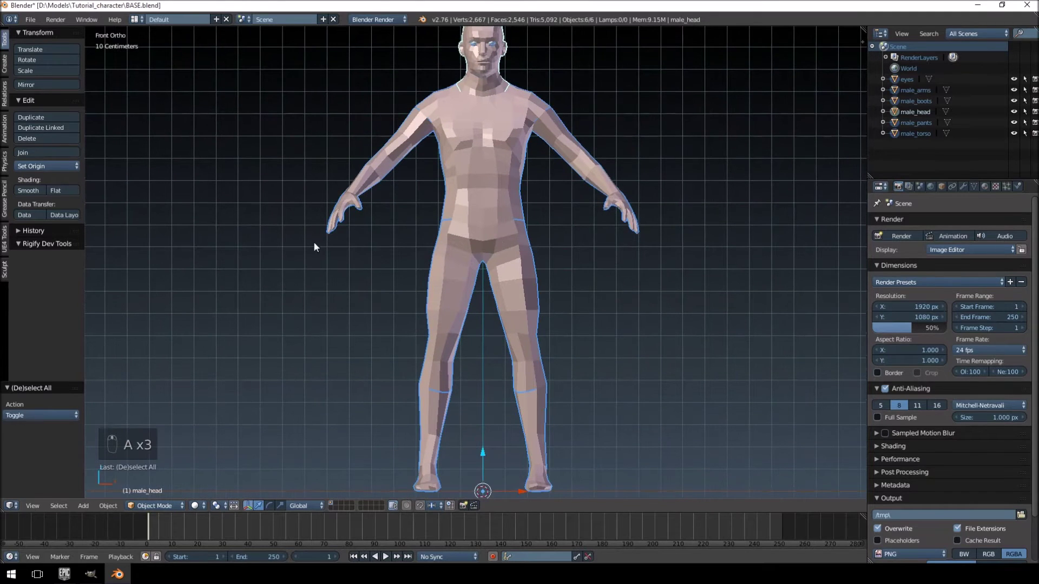
{"action": "left_click", "coordinate": [26, 188]}
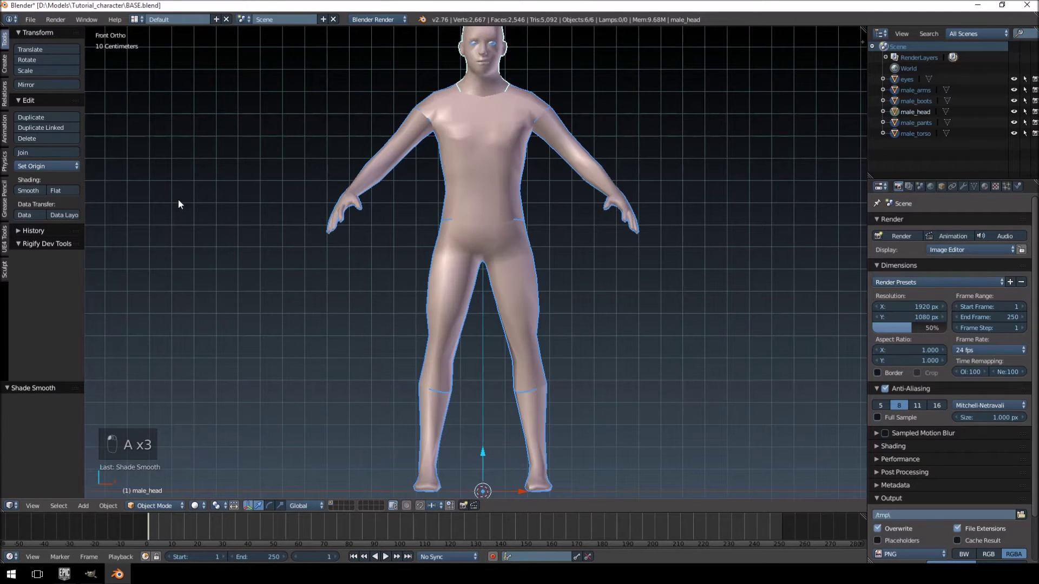
Set the render resolution scale to 100% and make an OpenGL render image of the full figure in front view
{"action": "mouse_move", "coordinate": [482, 135]}
{"action": "left_mouse_down"}
{"action": "mouse_move", "coordinate": [499, 196]}
{"action": "mouse_move", "coordinate": [480, 152]}
{"action": "left_mouse_up"}
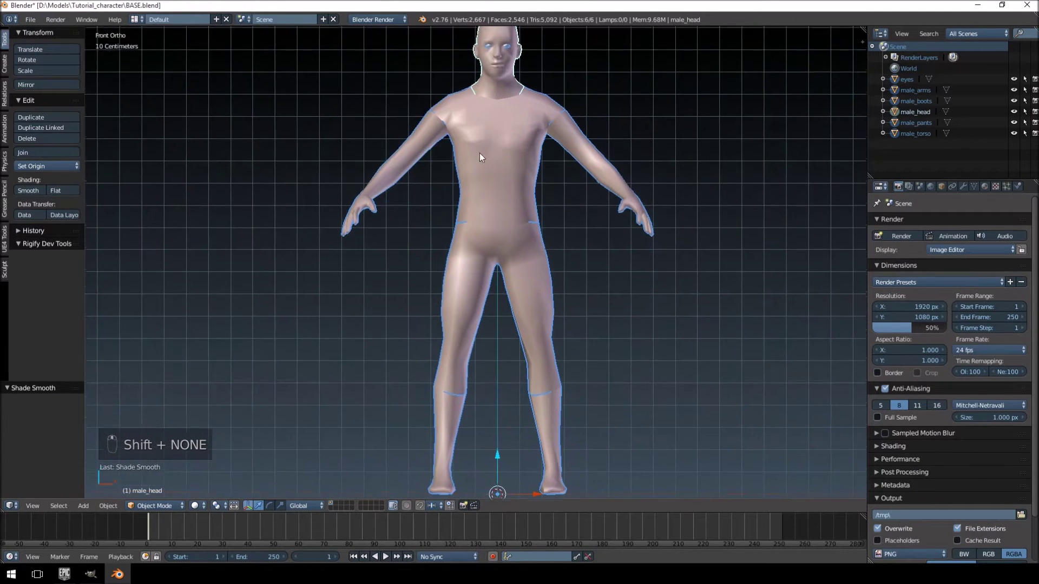
{"action": "scroll", "coordinate": [395, 183], "scroll_direction": "down", "scroll_amount": 2}
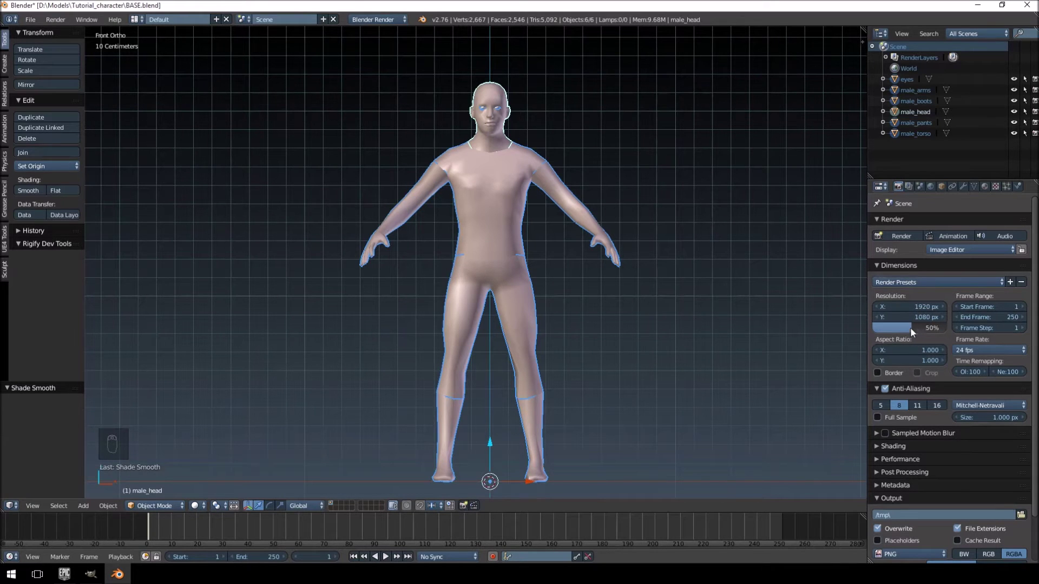
{"action": "left_click_drag", "start_coordinate": [910, 328], "coordinate": [946, 328]}
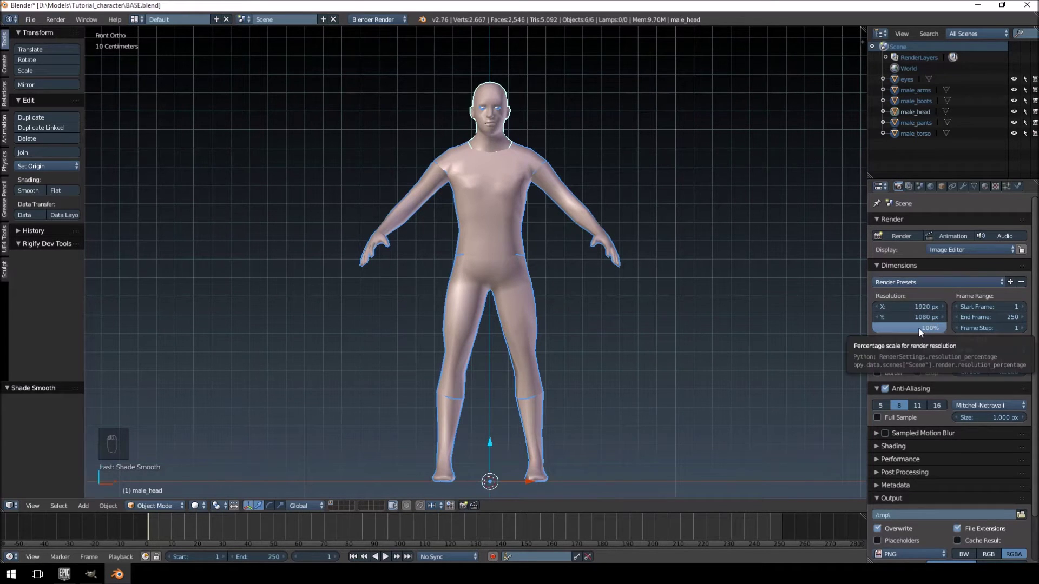
{"action": "left_click", "coordinate": [61, 19]}
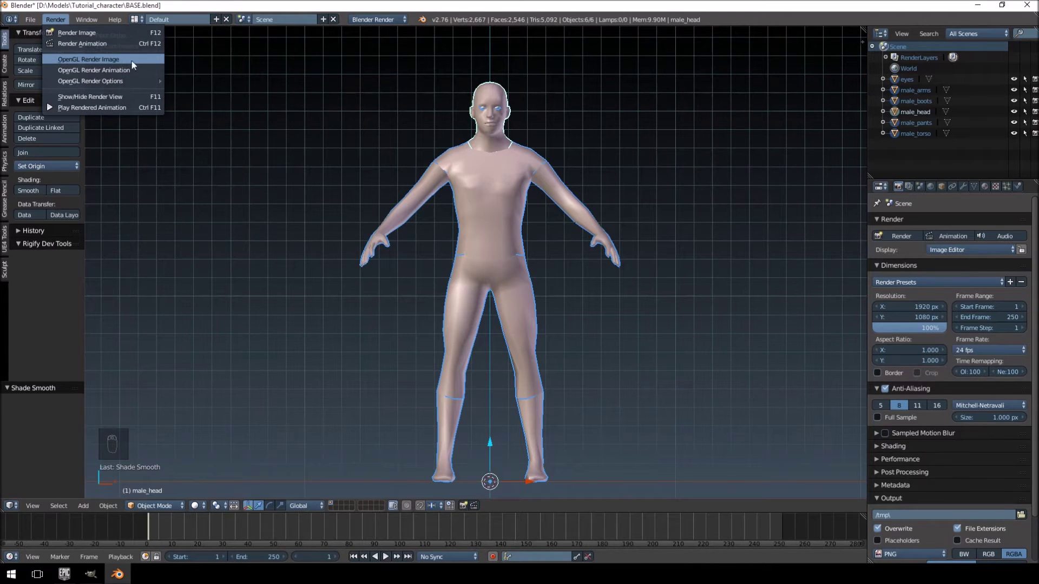
{"action": "left_click", "coordinate": [105, 59]}
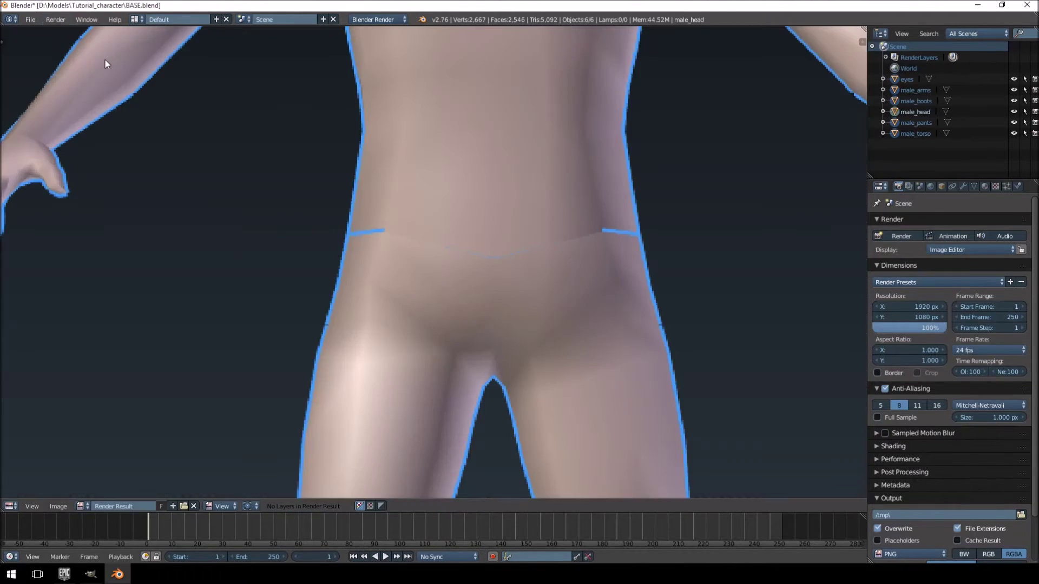
Save the front render as base_front.png in the Tutorial_character folder, overwriting the existing file
{"action": "scroll", "coordinate": [207, 100], "scroll_direction": "down", "scroll_amount": 8}
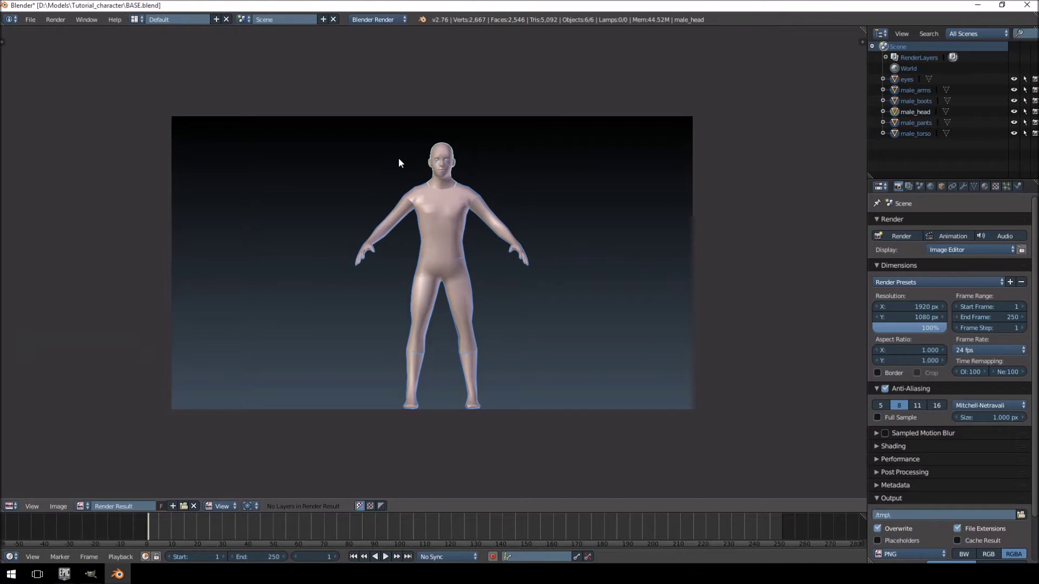
{"action": "left_click_drag", "start_coordinate": [406, 161], "coordinate": [388, 191]}
{"action": "scroll", "coordinate": [449, 147], "scroll_direction": "up", "scroll_amount": 2}
{"action": "left_click", "coordinate": [59, 507]}
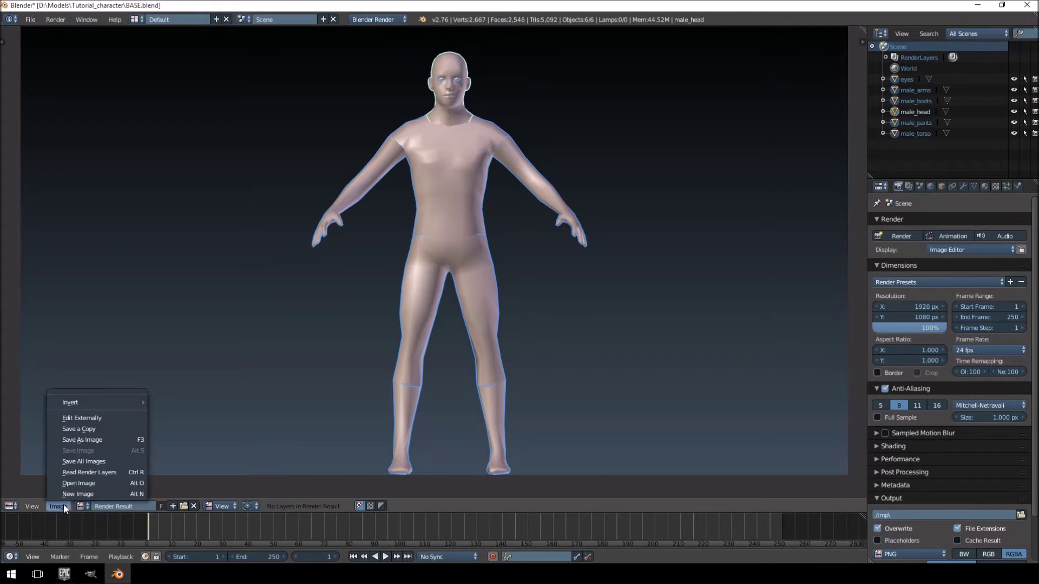
{"action": "left_click", "coordinate": [92, 437]}
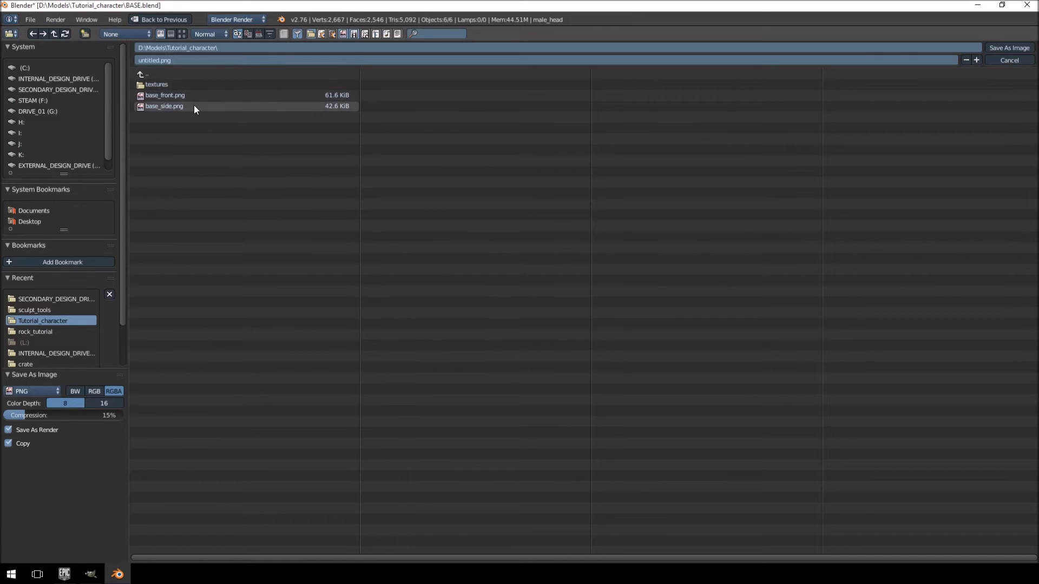
{"action": "left_click", "coordinate": [160, 96]}
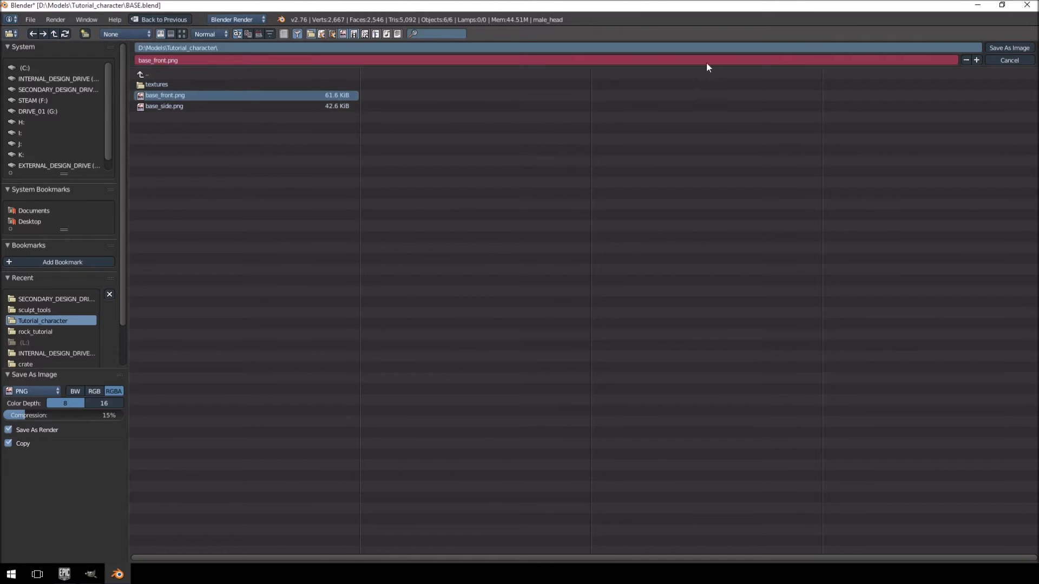
{"action": "left_click", "coordinate": [1000, 46]}
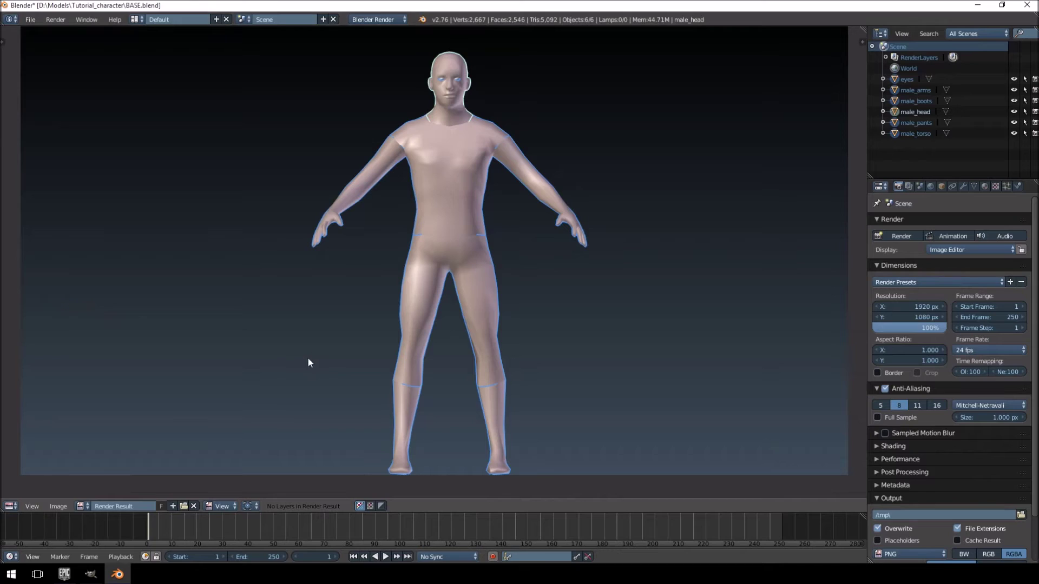
Return to the 3D view and make an OpenGL render image of the figure from the right side
{"action": "left_click", "coordinate": [11, 506]}
{"action": "left_click", "coordinate": [33, 495]}
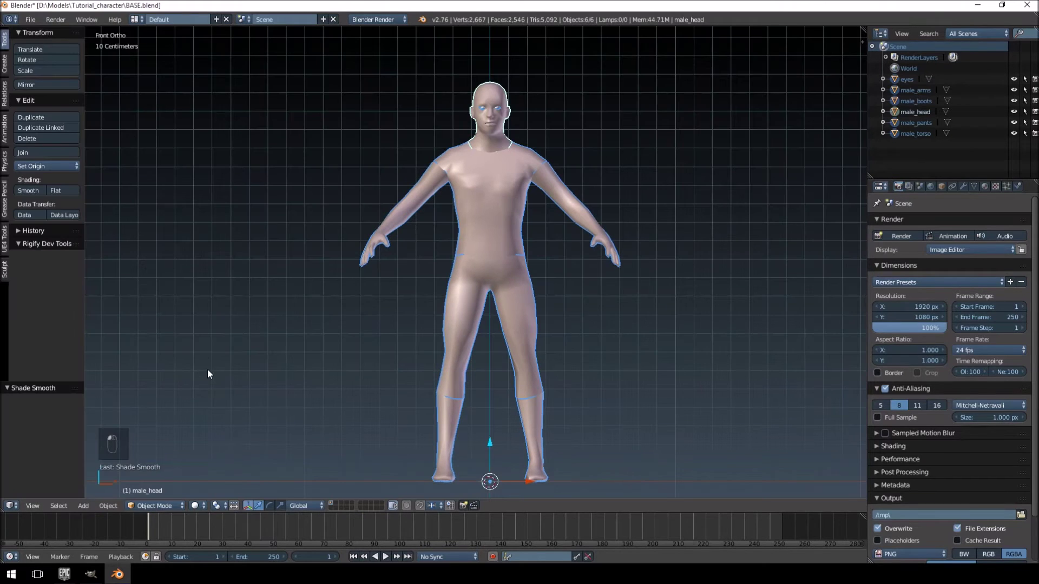
{"action": "key", "text": "KP_3"}
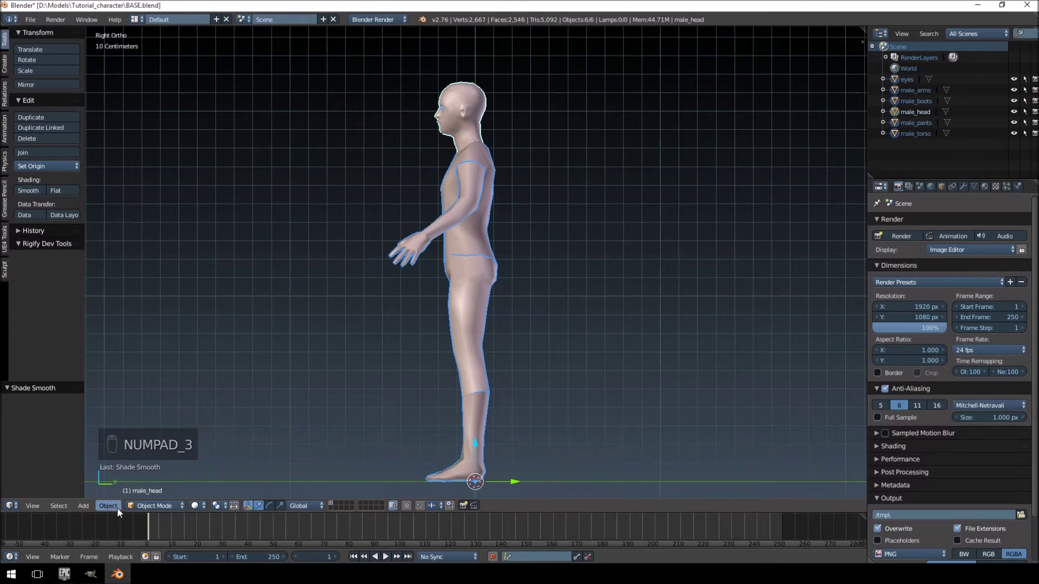
{"action": "left_click", "coordinate": [55, 18]}
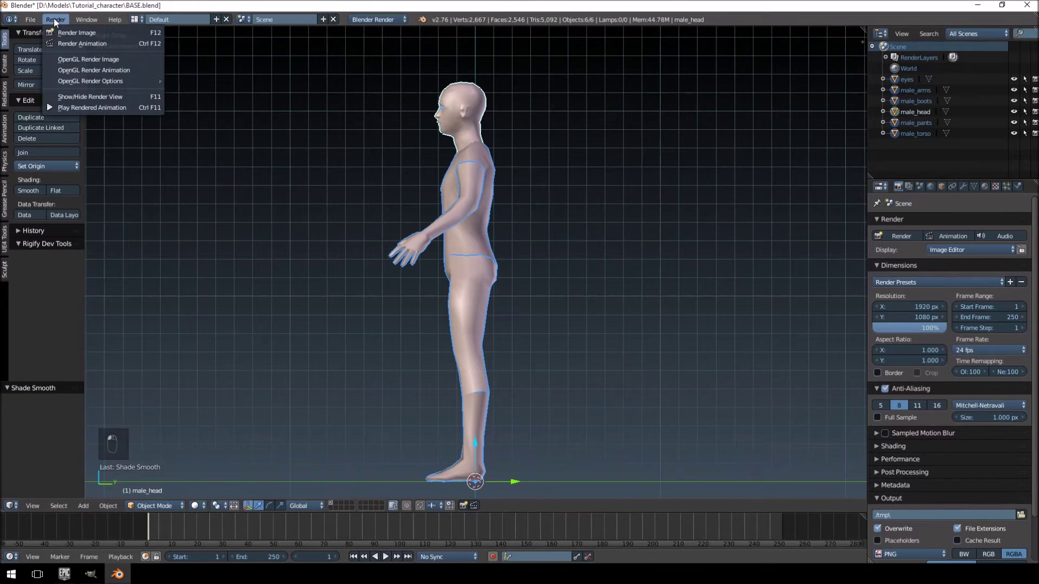
{"action": "left_click", "coordinate": [134, 61]}
Save the side render over the existing base_side.png in the Tutorial_character folder
{"action": "left_click", "coordinate": [57, 508]}
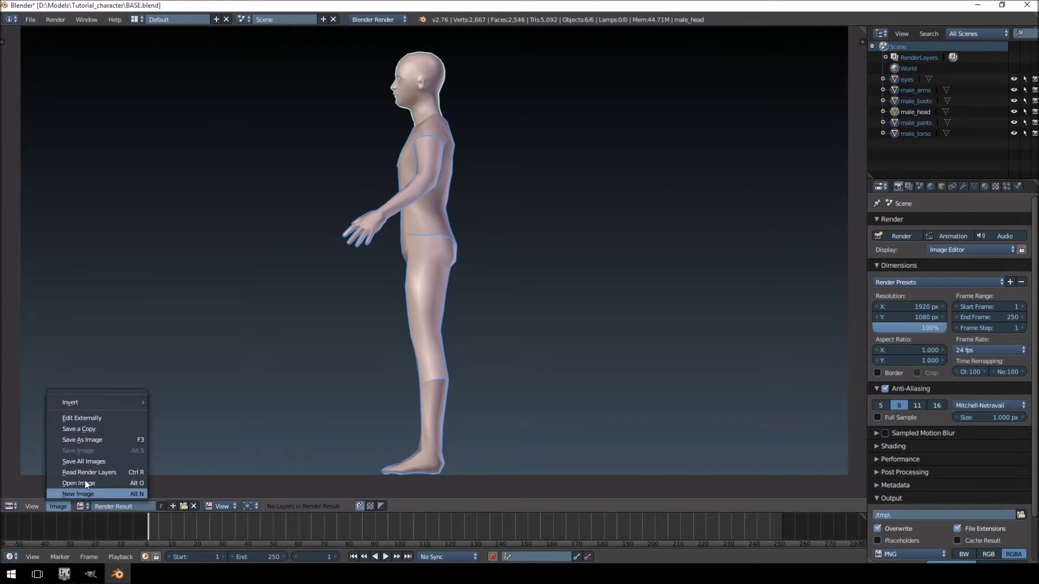
{"action": "left_click", "coordinate": [92, 440]}
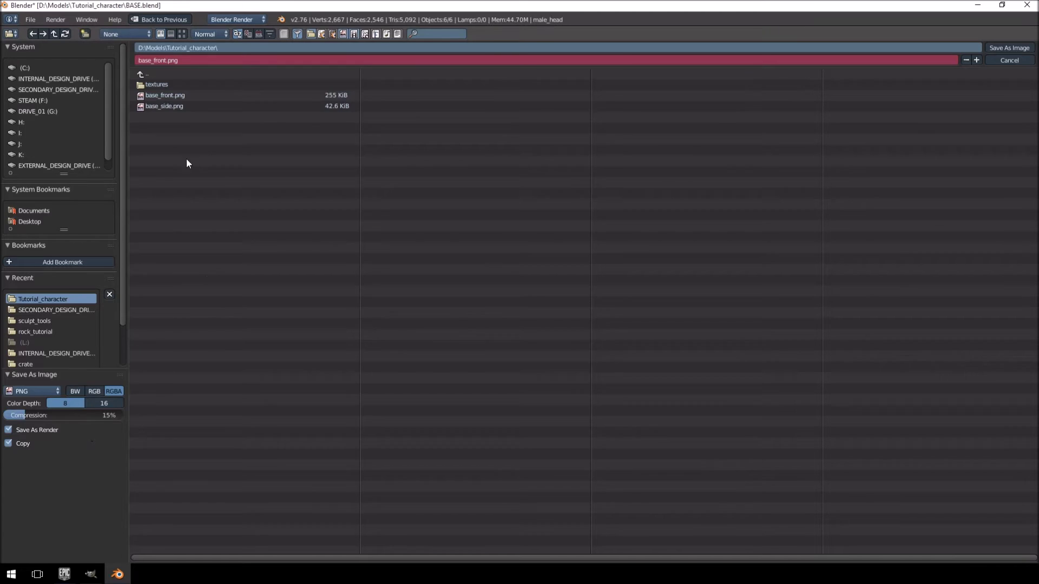
{"action": "left_click", "coordinate": [163, 109]}
{"action": "left_click", "coordinate": [1001, 47]}
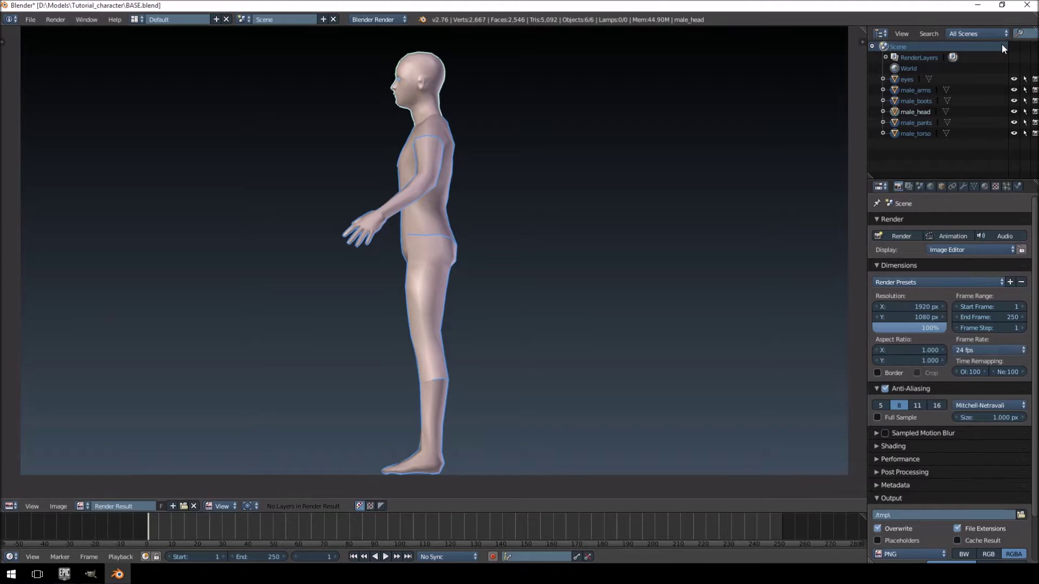
Switch to GIMP, look up its version information, and close the About window
{"action": "left_click", "coordinate": [977, 5]}
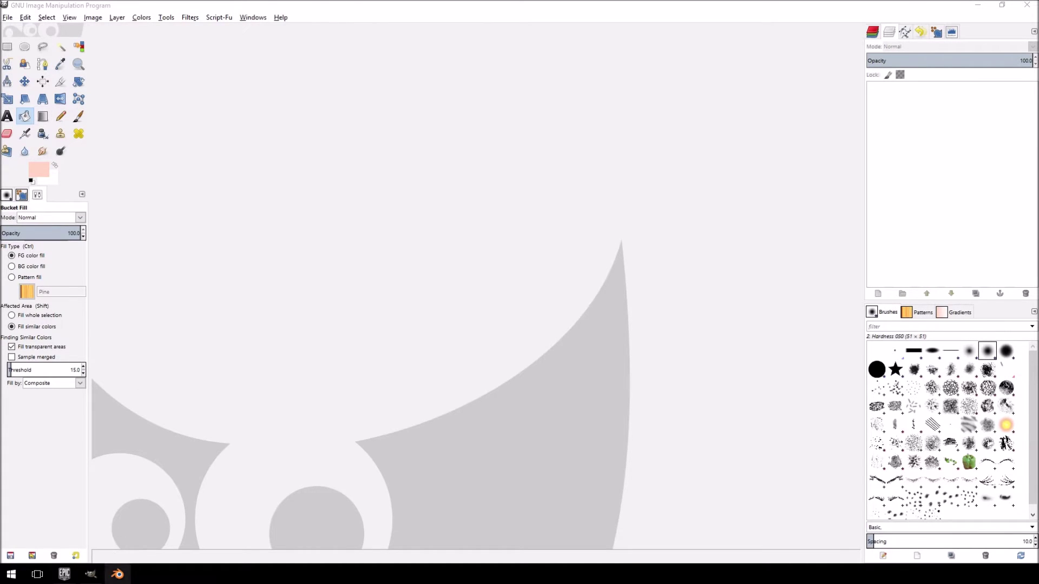
{"action": "right_click", "coordinate": [99, 576]}
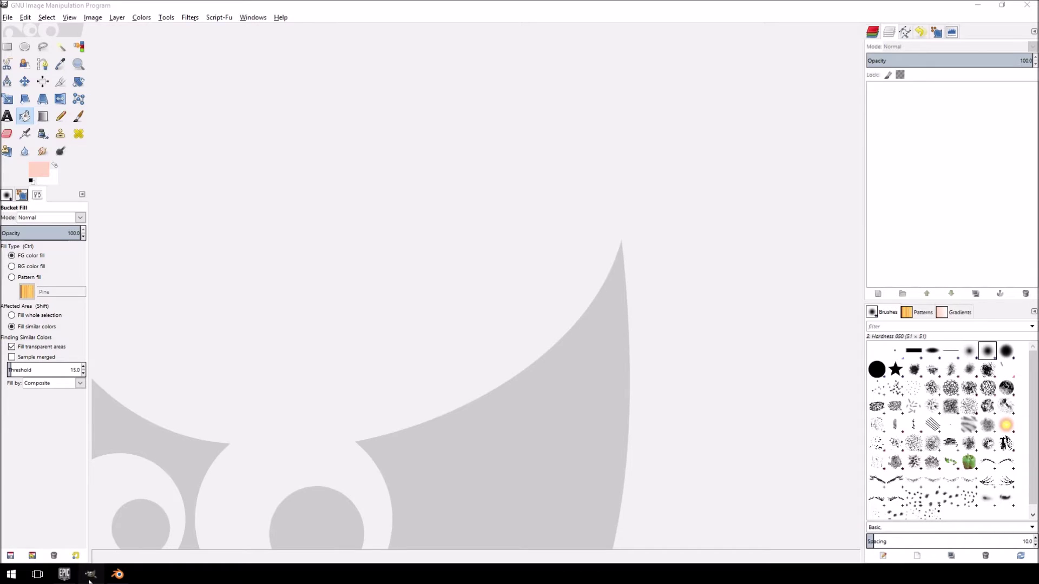
{"action": "left_click", "coordinate": [280, 18]}
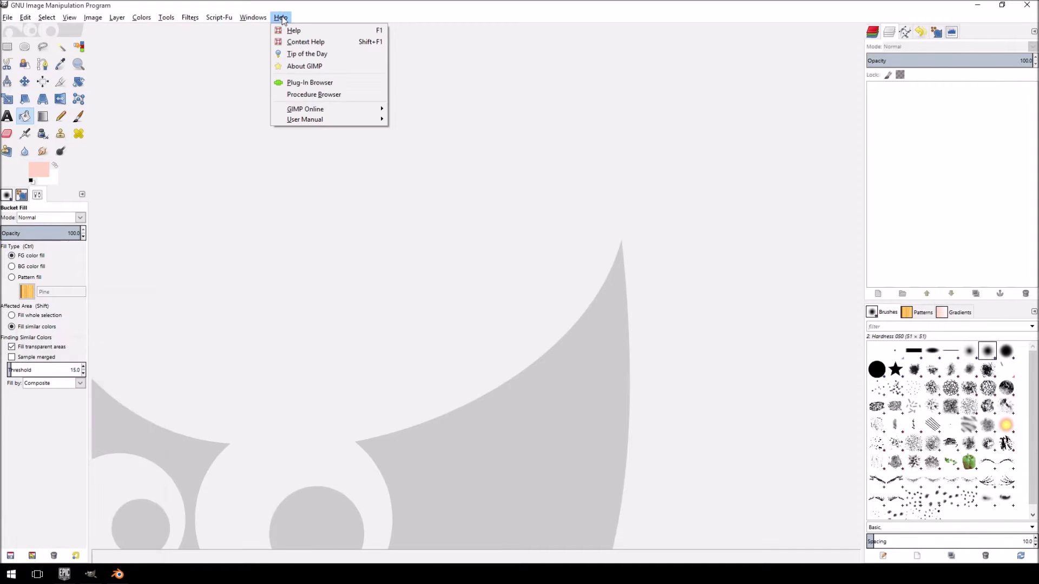
{"action": "left_click", "coordinate": [320, 66]}
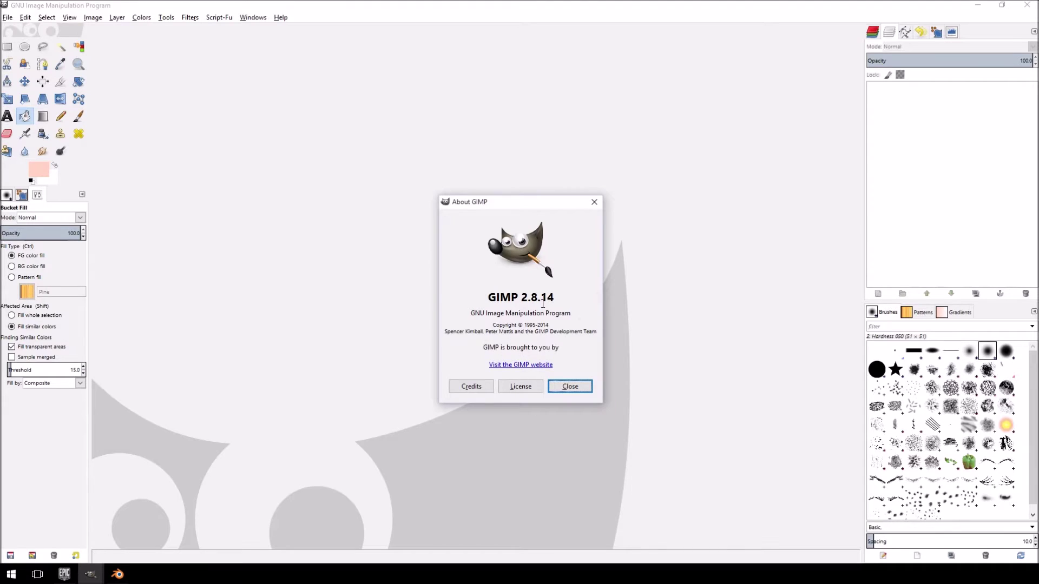
{"action": "left_click", "coordinate": [570, 388]}
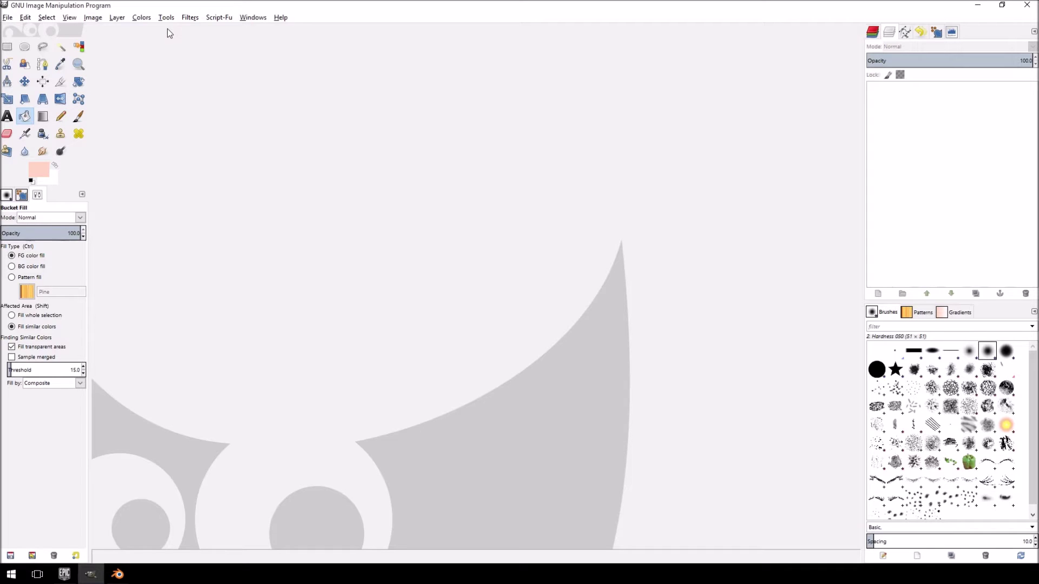
Open base_front.png from the Models/Tutorial_character folder on the internal design drive
{"action": "left_click", "coordinate": [7, 18]}
{"action": "left_click", "coordinate": [19, 51]}
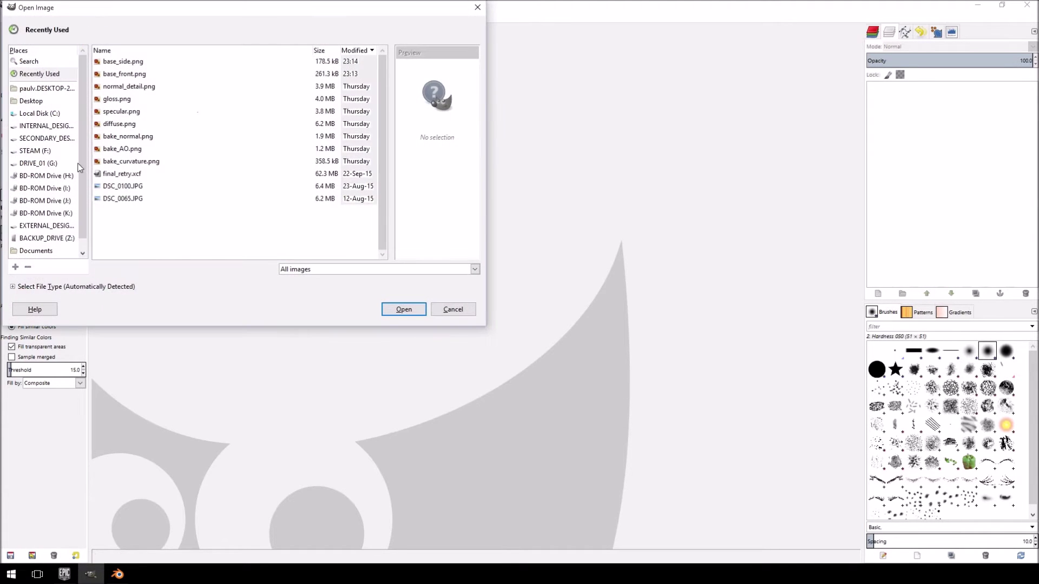
{"action": "left_click", "coordinate": [54, 126]}
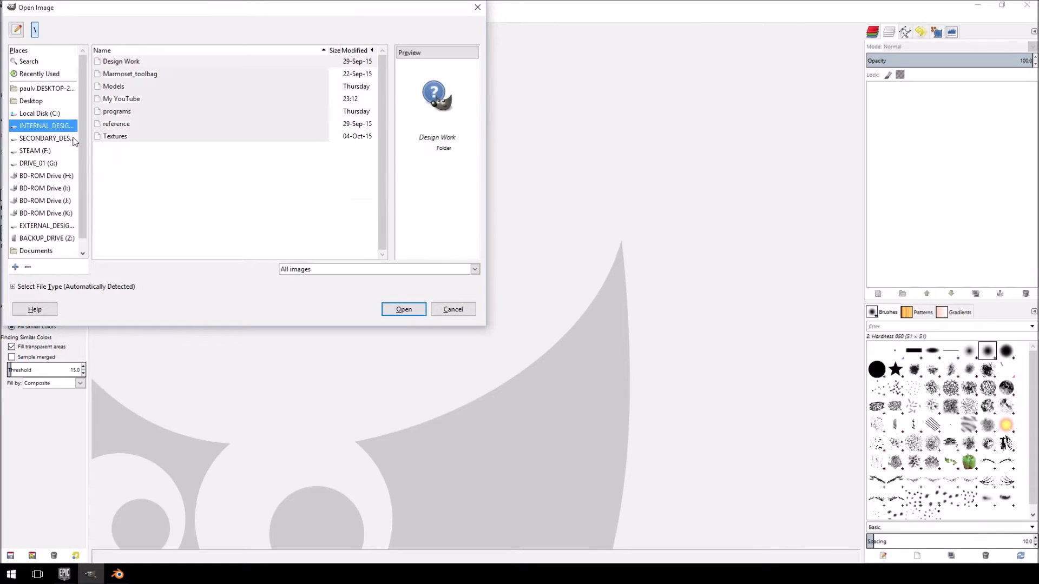
{"action": "double_click", "coordinate": [162, 86]}
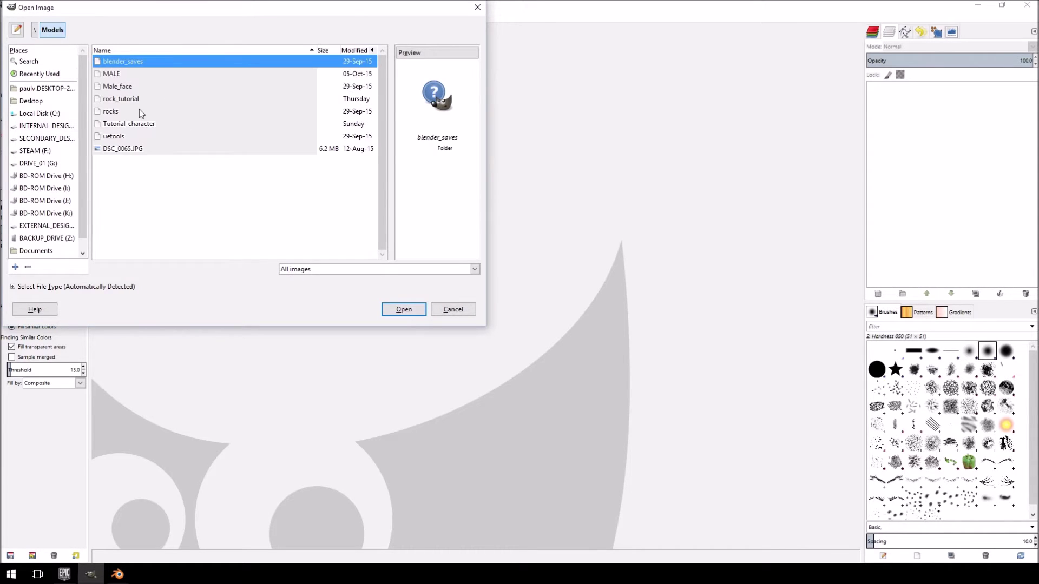
{"action": "double_click", "coordinate": [138, 124]}
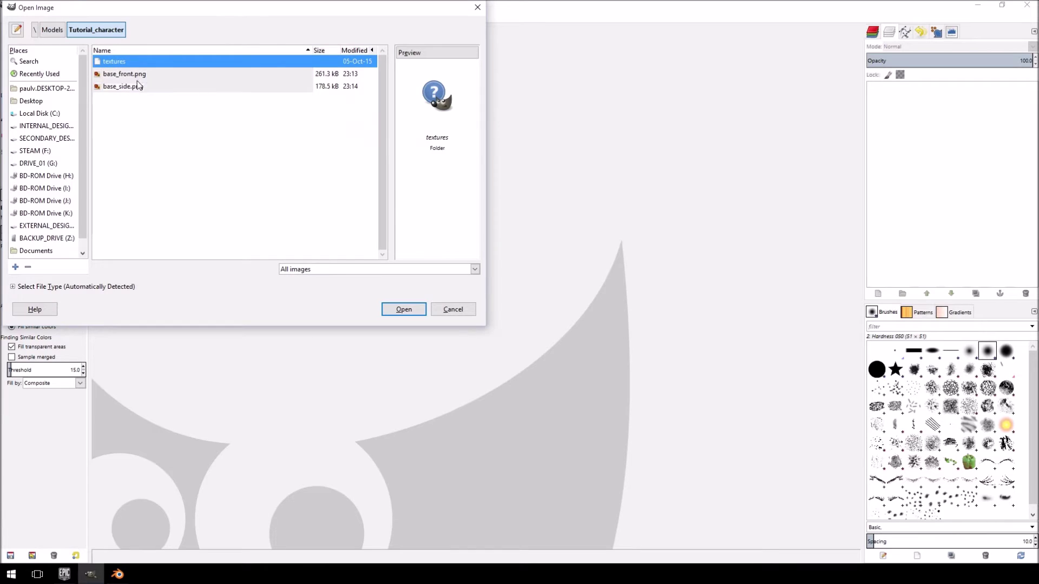
{"action": "left_click", "coordinate": [124, 74]}
{"action": "left_click", "coordinate": [404, 309]}
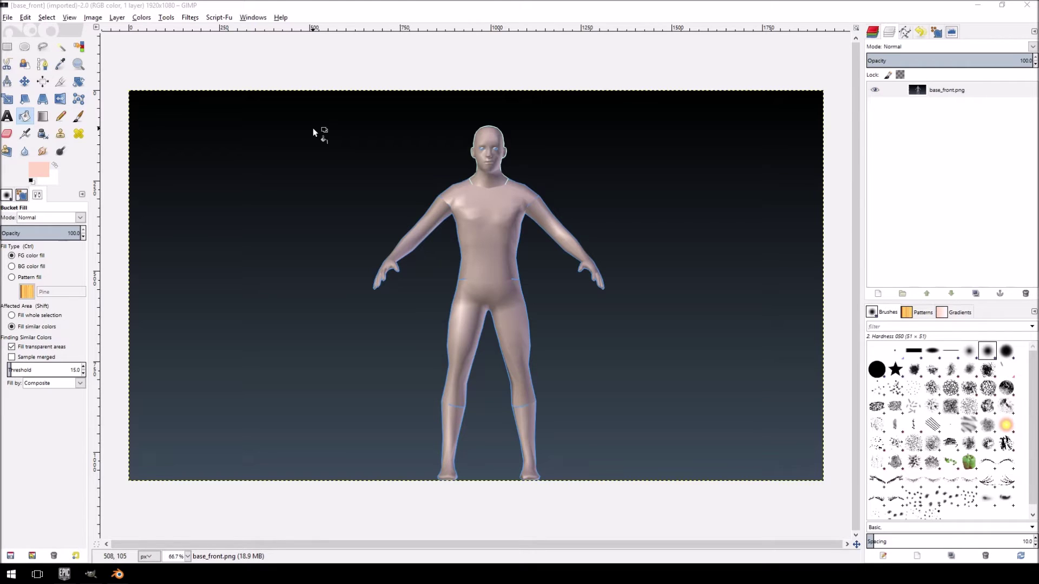
Choose the Paintbrush and examine the WACOM Tablet Eraser and Pressure Stylus entries in the input device configuration
{"action": "left_click", "coordinate": [79, 118]}
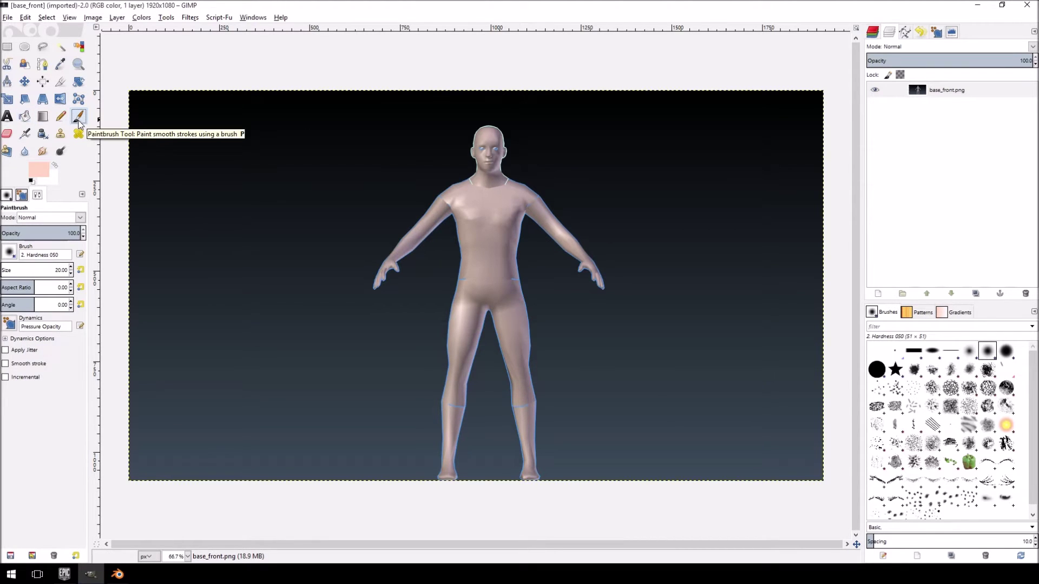
{"action": "left_click", "coordinate": [26, 17]}
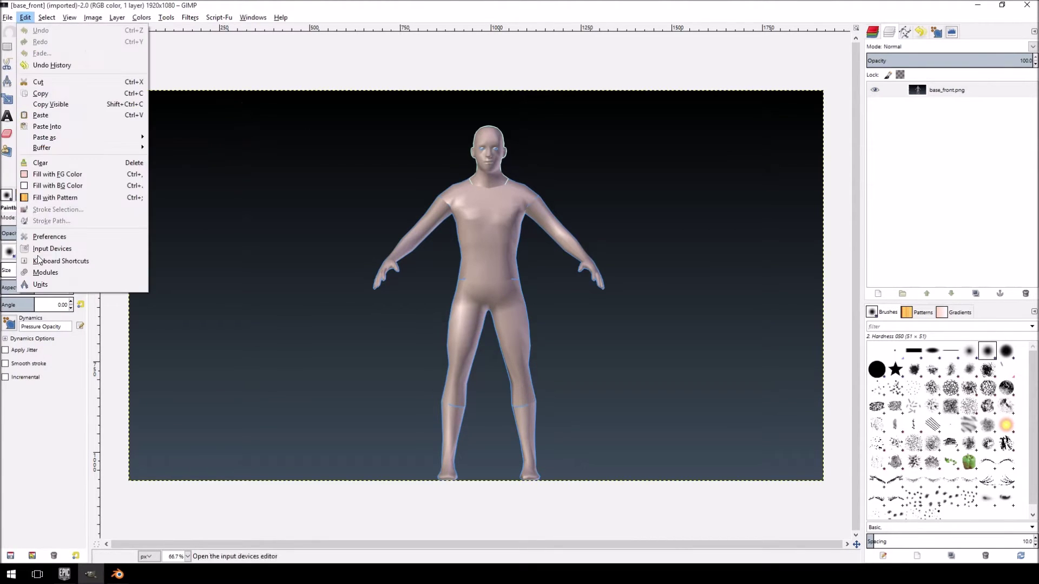
{"action": "left_click", "coordinate": [51, 249]}
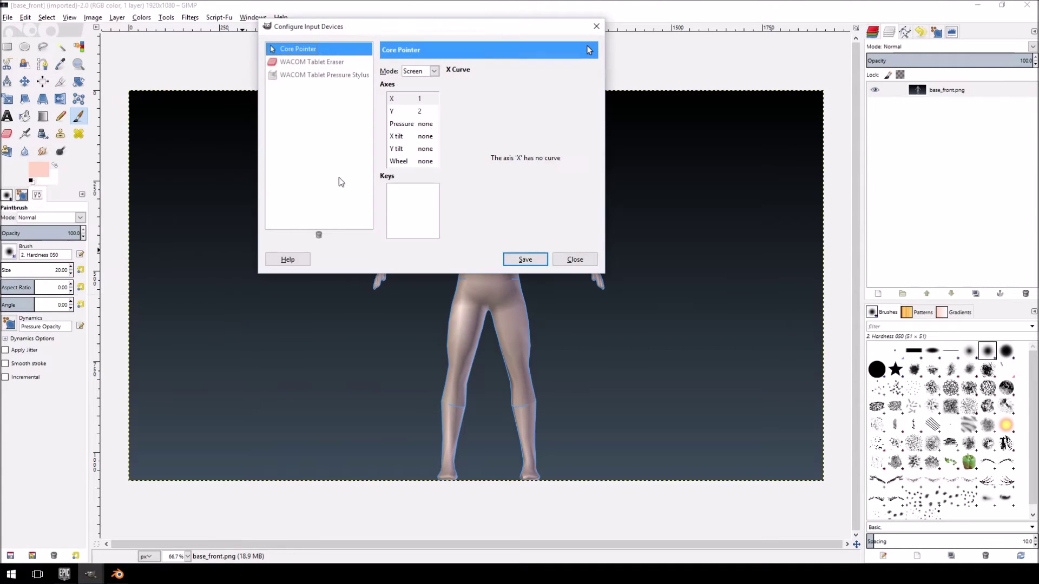
{"action": "left_click", "coordinate": [316, 62]}
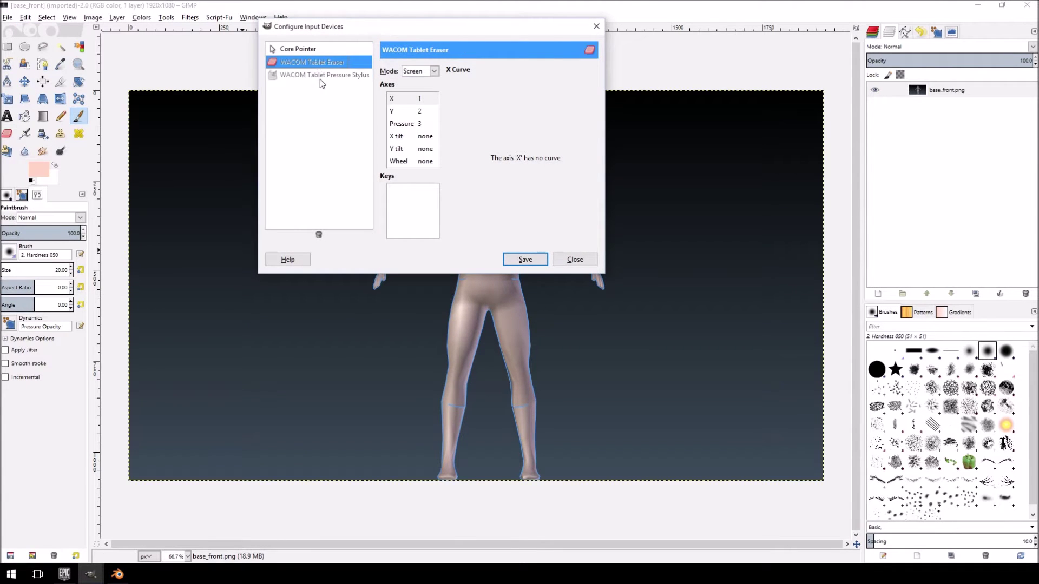
{"action": "left_click", "coordinate": [320, 78]}
{"action": "left_click", "coordinate": [322, 63]}
{"action": "left_click", "coordinate": [322, 76]}
{"action": "left_click", "coordinate": [322, 62]}
{"action": "left_click", "coordinate": [324, 76]}
{"action": "left_click", "coordinate": [321, 63]}
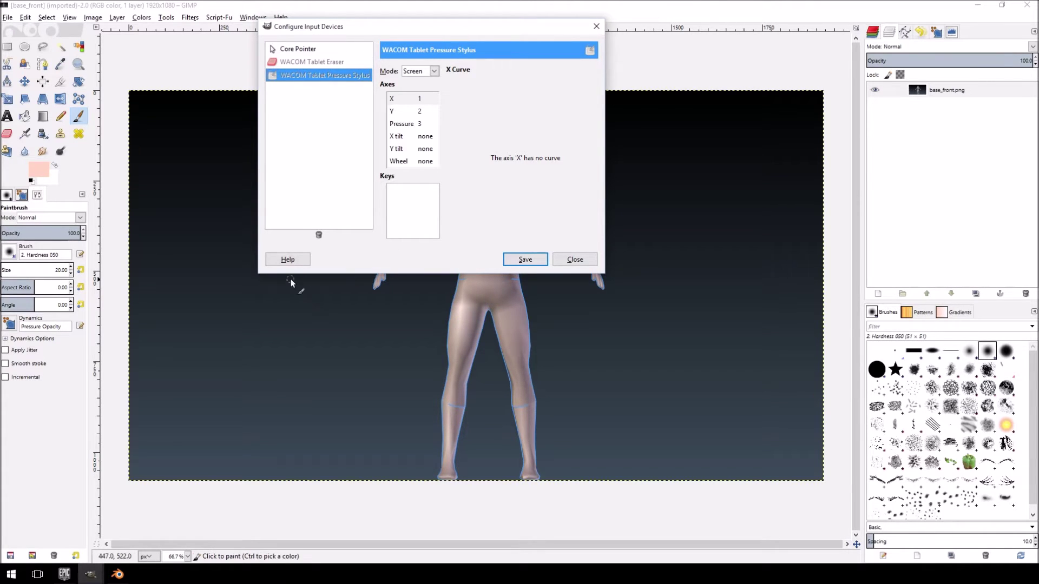
{"action": "left_click", "coordinate": [571, 259]}
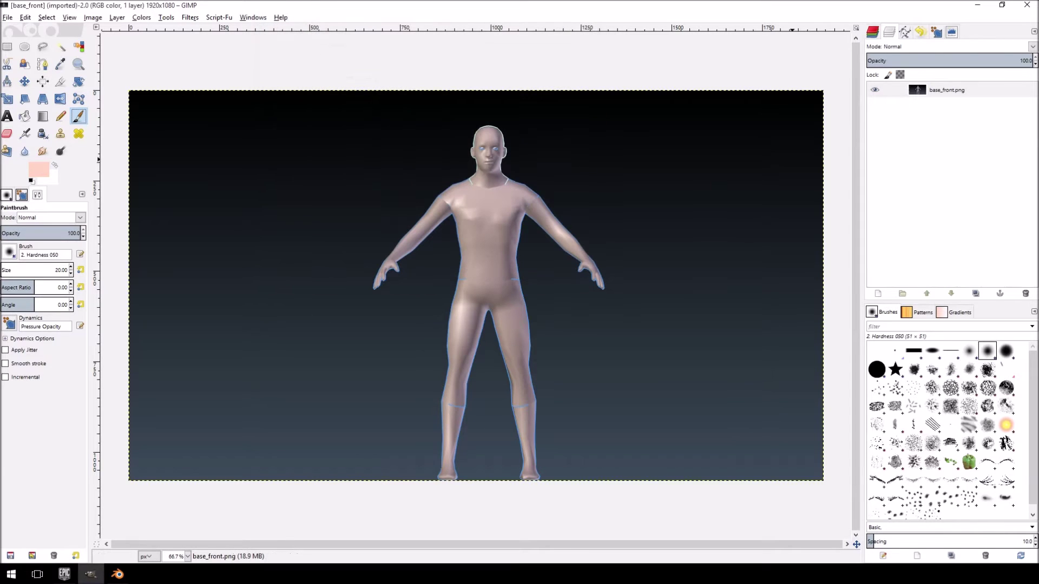
Restart GIMP and check the WACOM Tablet Eraser and Pressure Stylus entries in the input device configuration
{"action": "left_click", "coordinate": [1026, 6]}
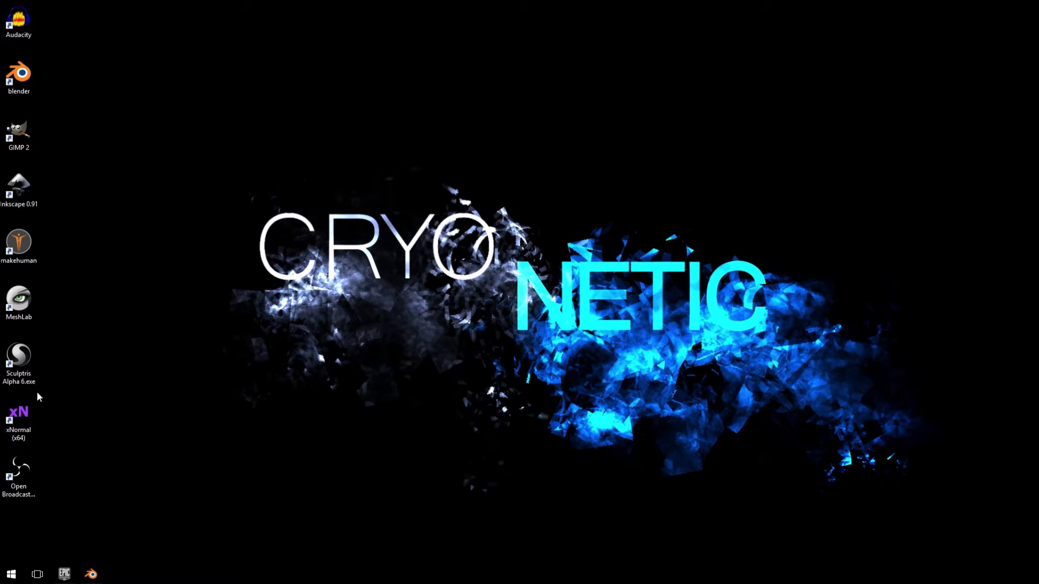
{"action": "double_click", "coordinate": [19, 142]}
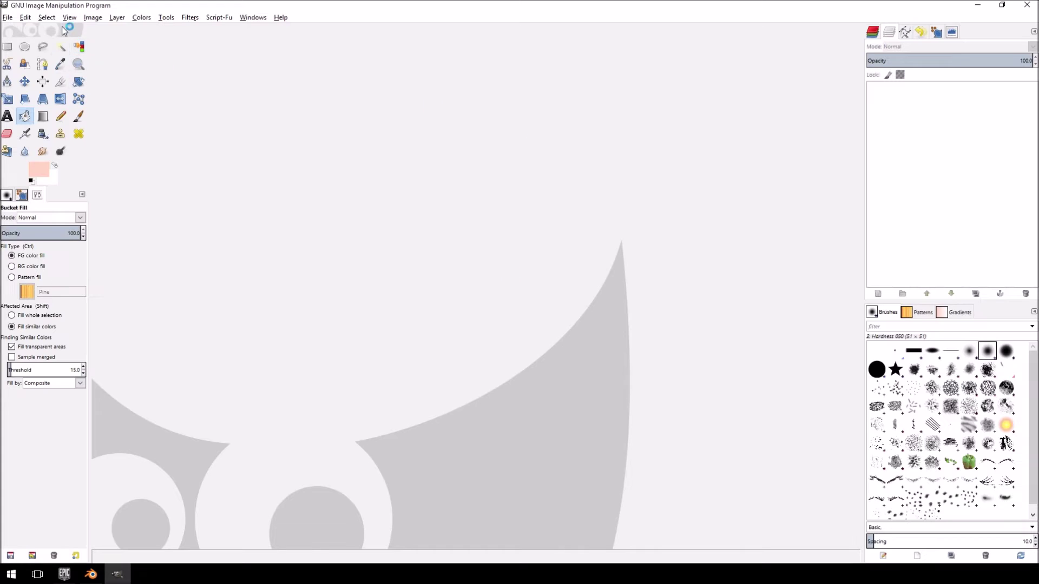
{"action": "left_click", "coordinate": [26, 17]}
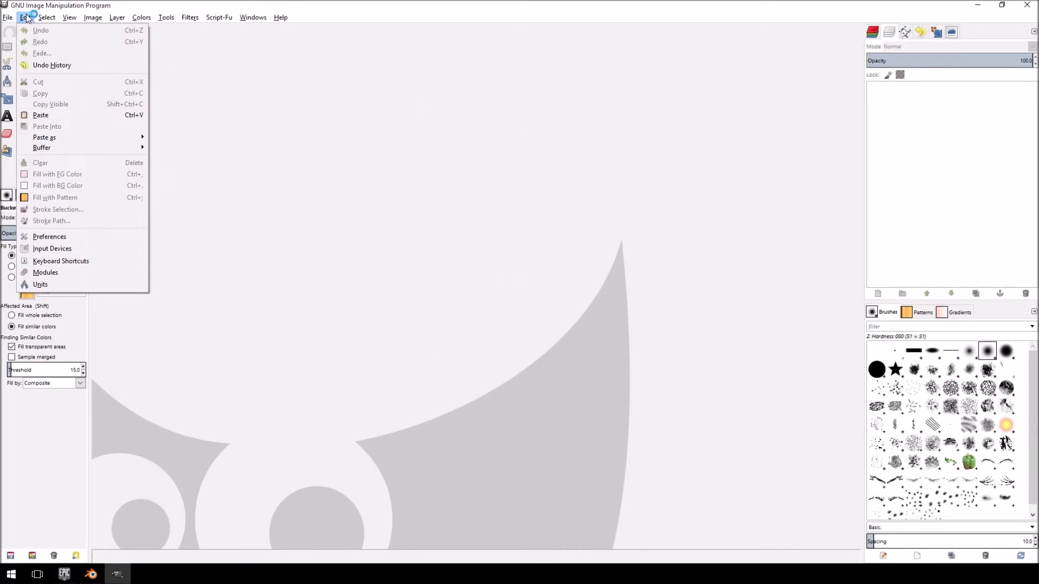
{"action": "left_click", "coordinate": [81, 249]}
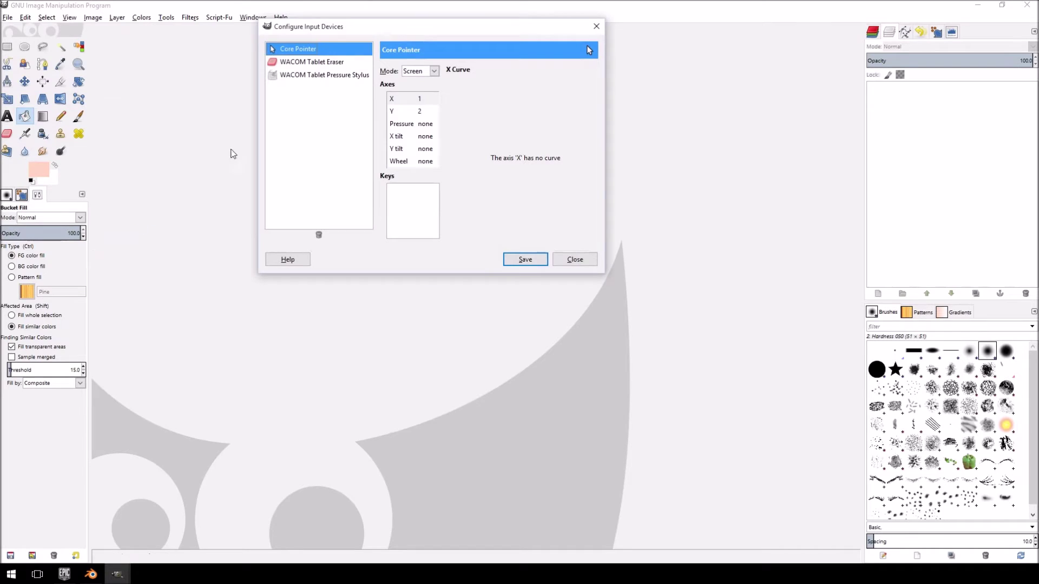
{"action": "left_click", "coordinate": [306, 61]}
{"action": "left_click", "coordinate": [315, 75]}
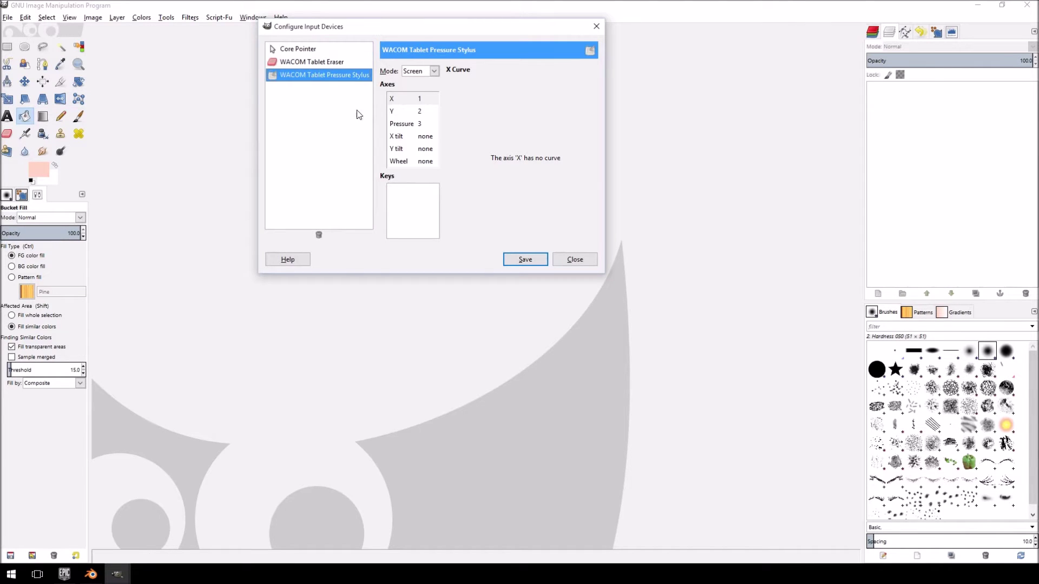
{"action": "left_click", "coordinate": [575, 260]}
Reopen the recently used base_front.png image
{"action": "left_click", "coordinate": [7, 18]}
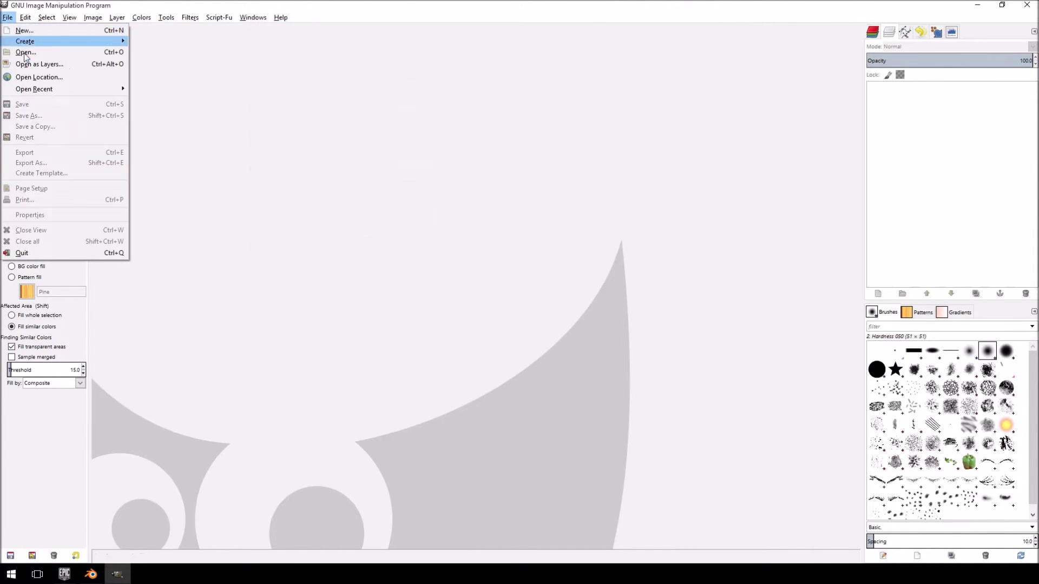
{"action": "mouse_move", "coordinate": [41, 90]}
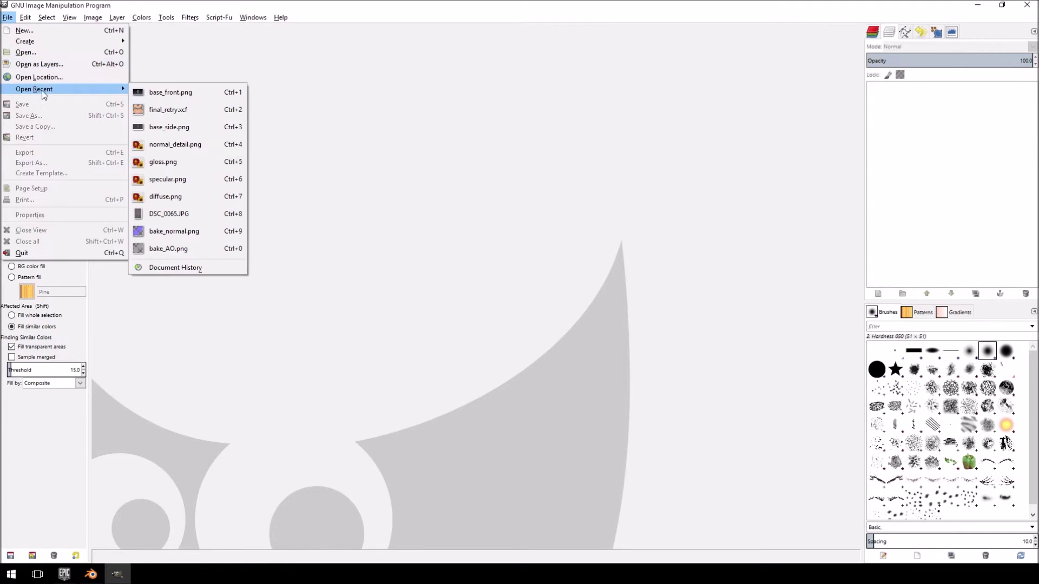
{"action": "left_click", "coordinate": [180, 93]}
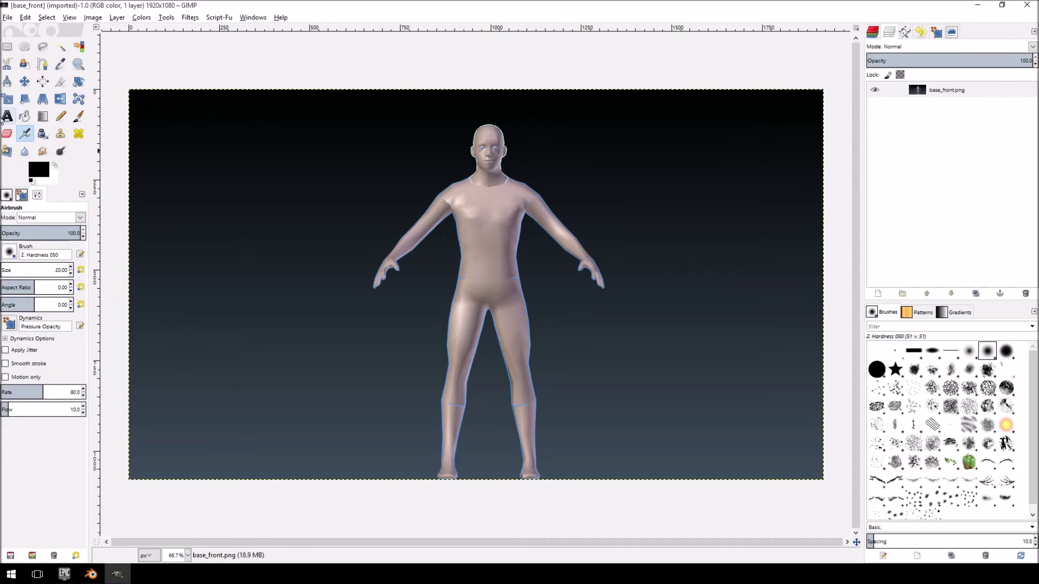
Choose the Paintbrush and add a new transparent layer above the base_front.png layer
{"action": "left_click", "coordinate": [78, 119]}
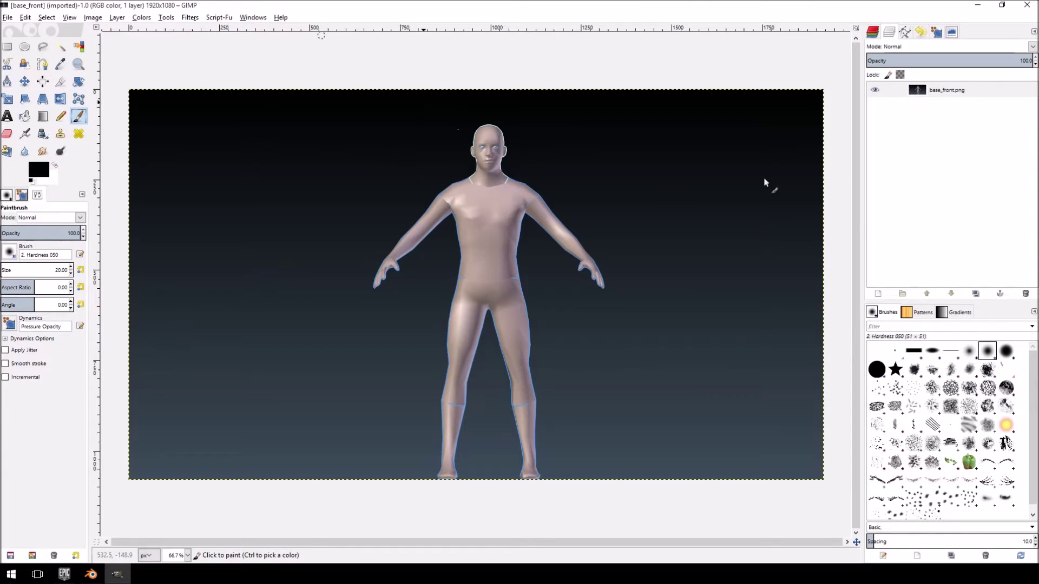
{"action": "left_click", "coordinate": [878, 293]}
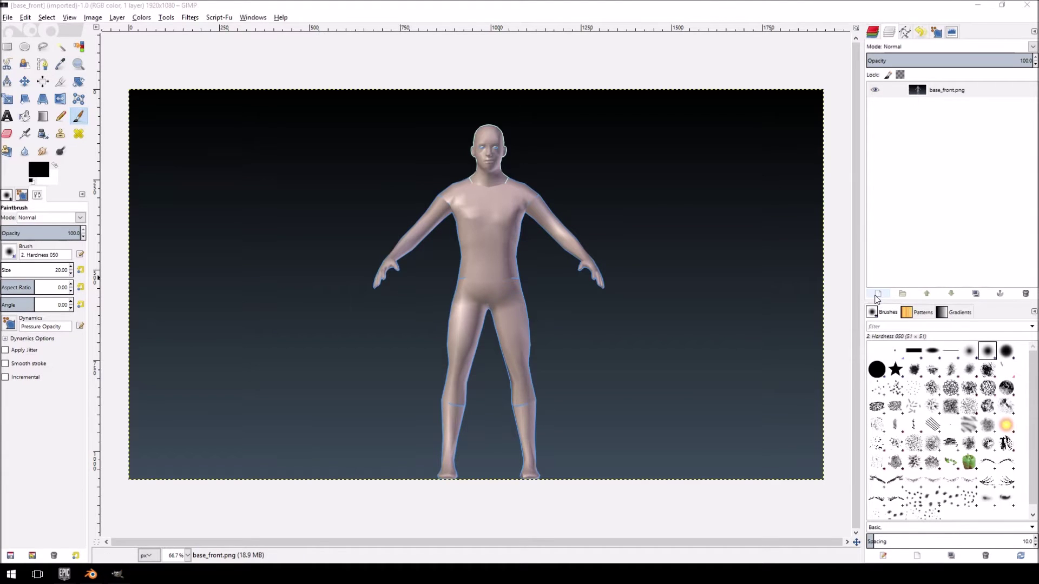
{"action": "left_click", "coordinate": [194, 285]}
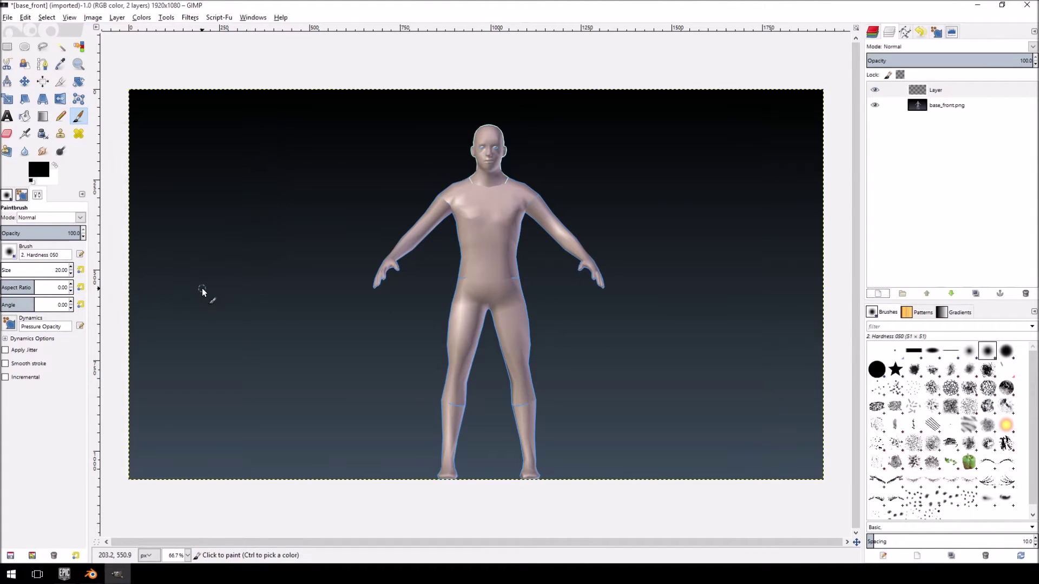
Hide the base_front.png layer, paint a black test scribble on the empty layer, and undo it
{"action": "left_click", "coordinate": [875, 105]}
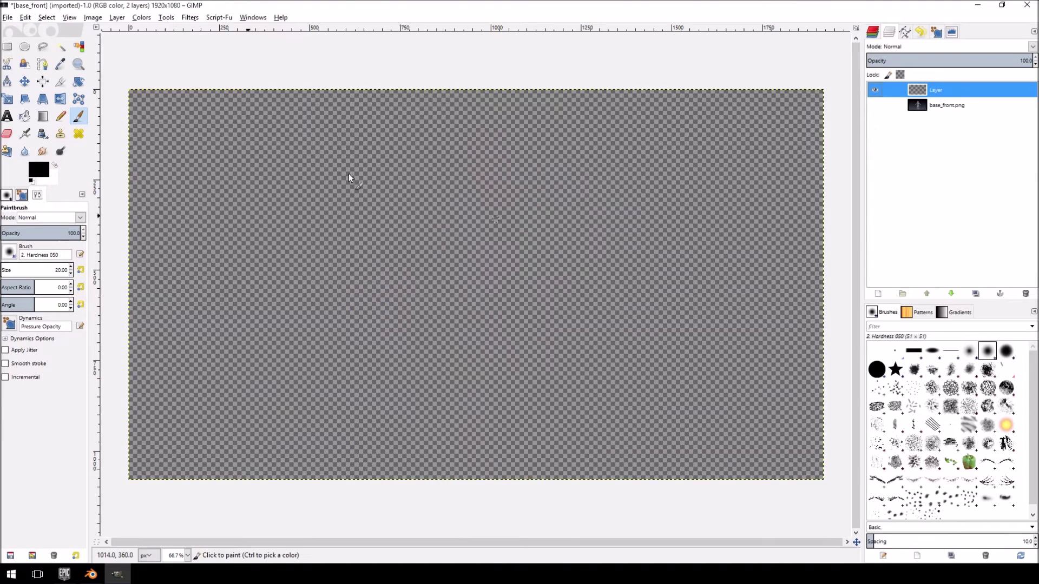
{"action": "mouse_move", "coordinate": [328, 178]}
{"action": "left_mouse_down"}
{"action": "mouse_move", "coordinate": [220, 239]}
{"action": "mouse_move", "coordinate": [401, 175]}
{"action": "mouse_move", "coordinate": [273, 248]}
{"action": "mouse_move", "coordinate": [450, 186]}
{"action": "mouse_move", "coordinate": [271, 278]}
{"action": "mouse_move", "coordinate": [515, 205]}
{"action": "mouse_move", "coordinate": [303, 303]}
{"action": "mouse_move", "coordinate": [525, 241]}
{"action": "mouse_move", "coordinate": [442, 286]}
{"action": "mouse_move", "coordinate": [407, 335]}
{"action": "mouse_move", "coordinate": [656, 226]}
{"action": "left_mouse_up"}
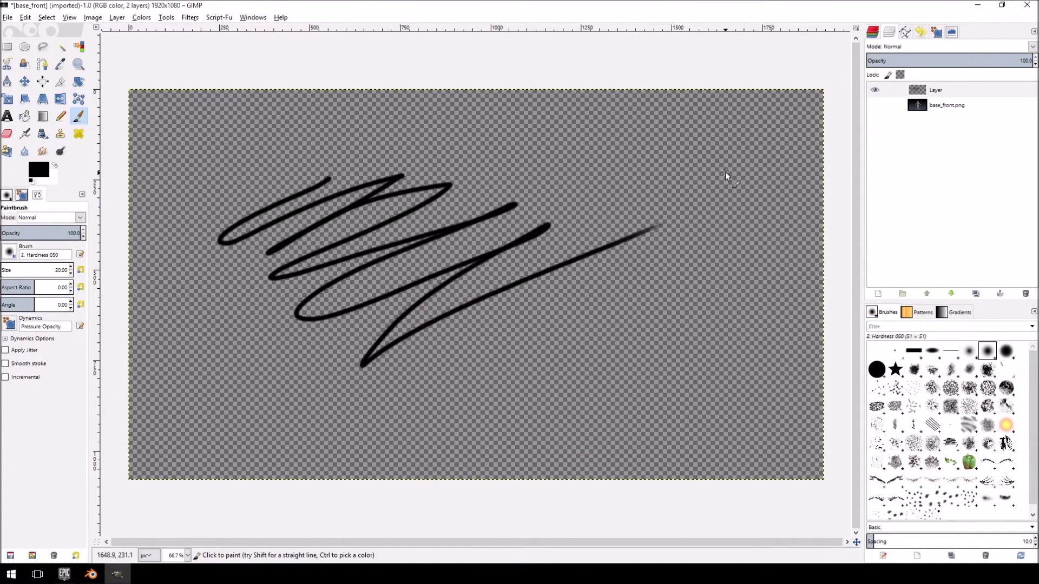
{"action": "key", "text": "ctrl+z"}
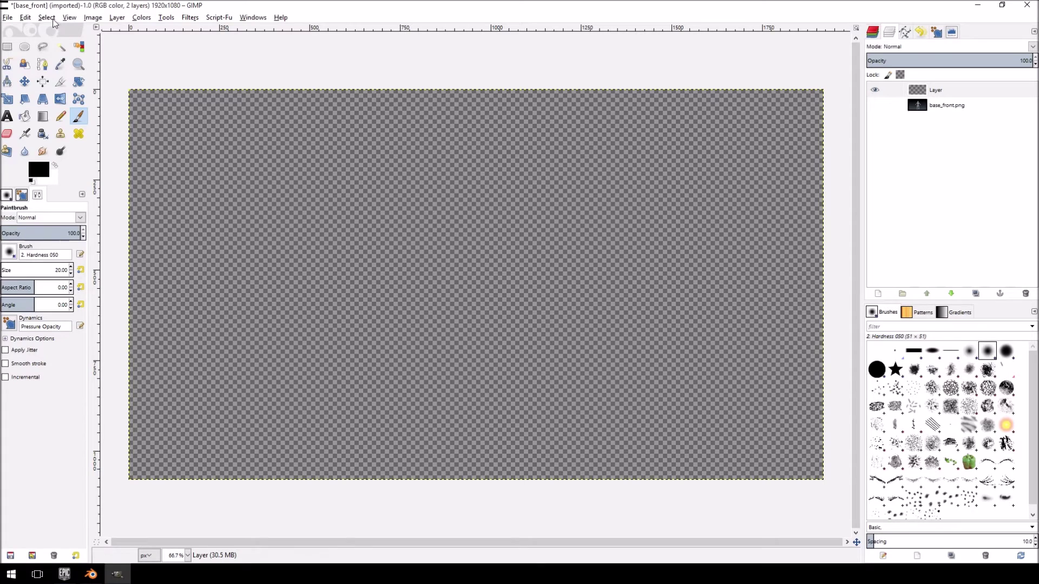
Hide the rulers around the canvas
{"action": "left_click", "coordinate": [69, 17]}
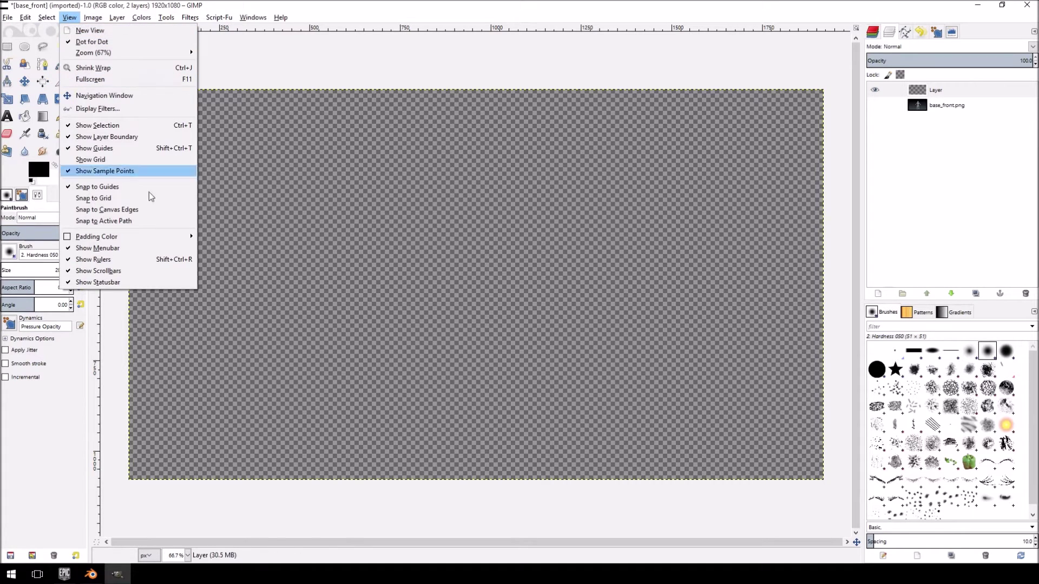
{"action": "left_click", "coordinate": [175, 258]}
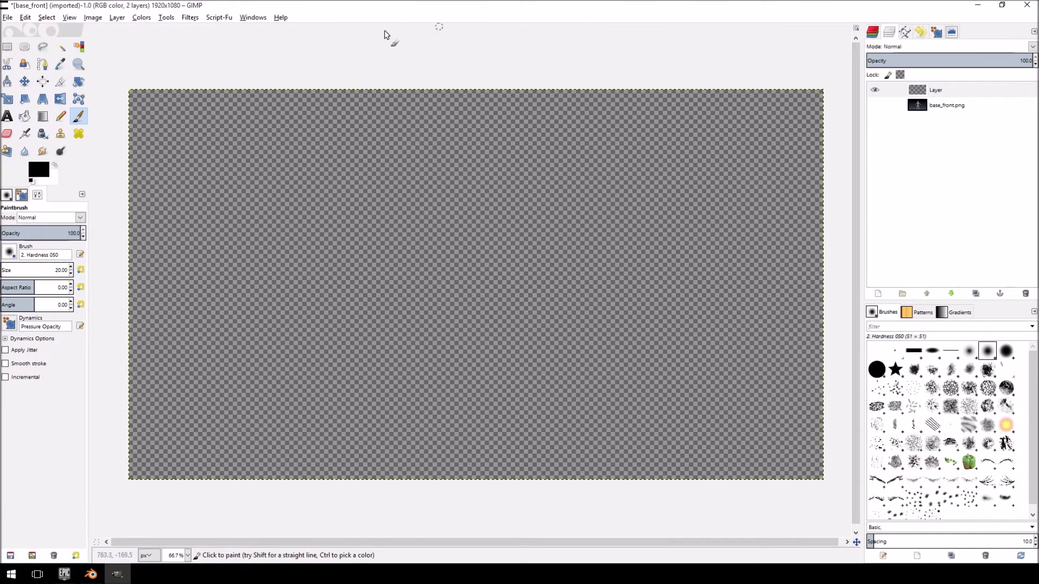
Try another brush stroke on the empty layer, undo it, and show the base_front.png layer again
{"action": "mouse_move", "coordinate": [277, 207]}
{"action": "left_mouse_down"}
{"action": "mouse_move", "coordinate": [210, 258]}
{"action": "mouse_move", "coordinate": [504, 290]}
{"action": "mouse_move", "coordinate": [562, 242]}
{"action": "mouse_move", "coordinate": [575, 206]}
{"action": "left_mouse_up"}
{"action": "key", "text": "ctrl+z"}
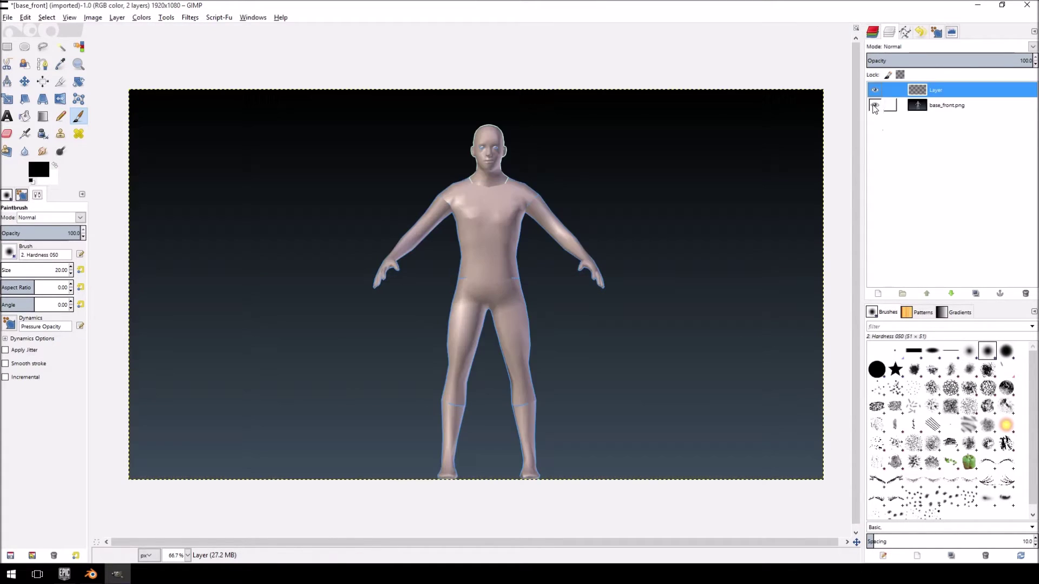
{"action": "left_click", "coordinate": [874, 105]}
Set the brush size to 17 and paint black lines along the figure's neckline, shoulders and one armhole
{"action": "key", "text": "bracketright"}
{"action": "key", "text": "bracketright"}
{"action": "key", "text": "bracketright"}
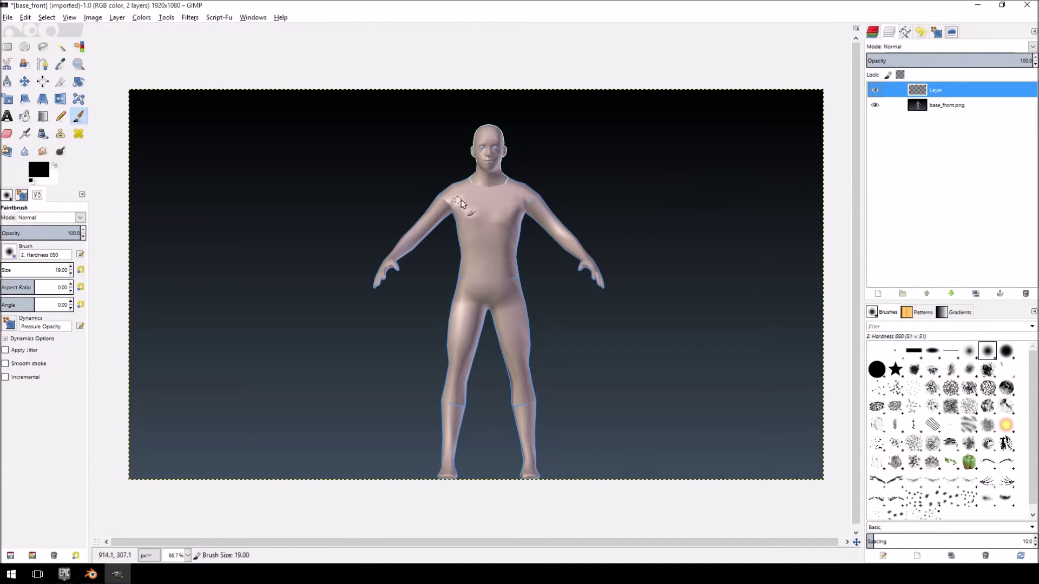
{"action": "key", "text": "bracketleft"}
{"action": "key", "text": "bracketleft"}
{"action": "key", "text": "bracketleft"}
{"action": "key", "text": "bracketleft"}
{"action": "key", "text": "bracketleft"}
{"action": "key", "text": "bracketleft"}
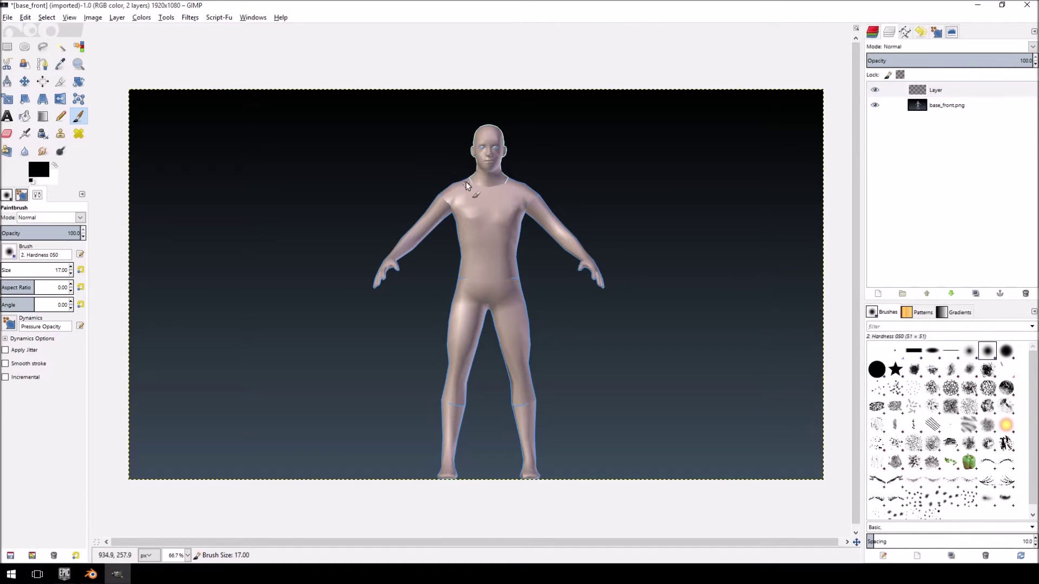
{"action": "mouse_move", "coordinate": [464, 185]}
{"action": "left_mouse_down"}
{"action": "mouse_move", "coordinate": [447, 203]}
{"action": "mouse_move", "coordinate": [451, 195]}
{"action": "left_mouse_up"}
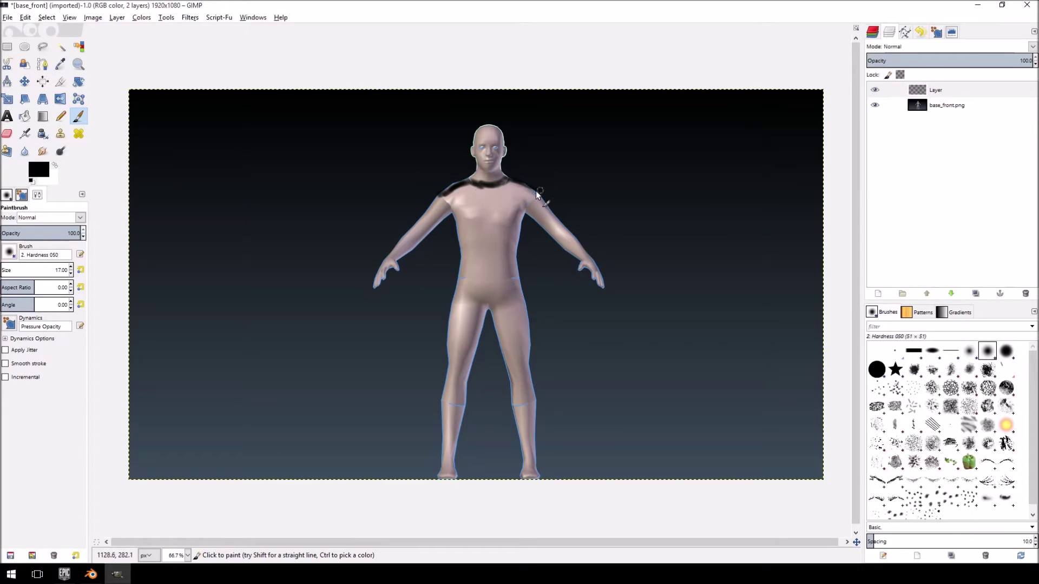
{"action": "left_click_drag", "start_coordinate": [540, 196], "coordinate": [529, 207]}
Paint the remaining armhole, the side of the torso, and the lower edge of the chest plate in black
{"action": "mouse_move", "coordinate": [445, 194]}
{"action": "left_mouse_down"}
{"action": "mouse_move", "coordinate": [462, 228]}
{"action": "mouse_move", "coordinate": [459, 213]}
{"action": "mouse_move", "coordinate": [463, 264]}
{"action": "left_mouse_up"}
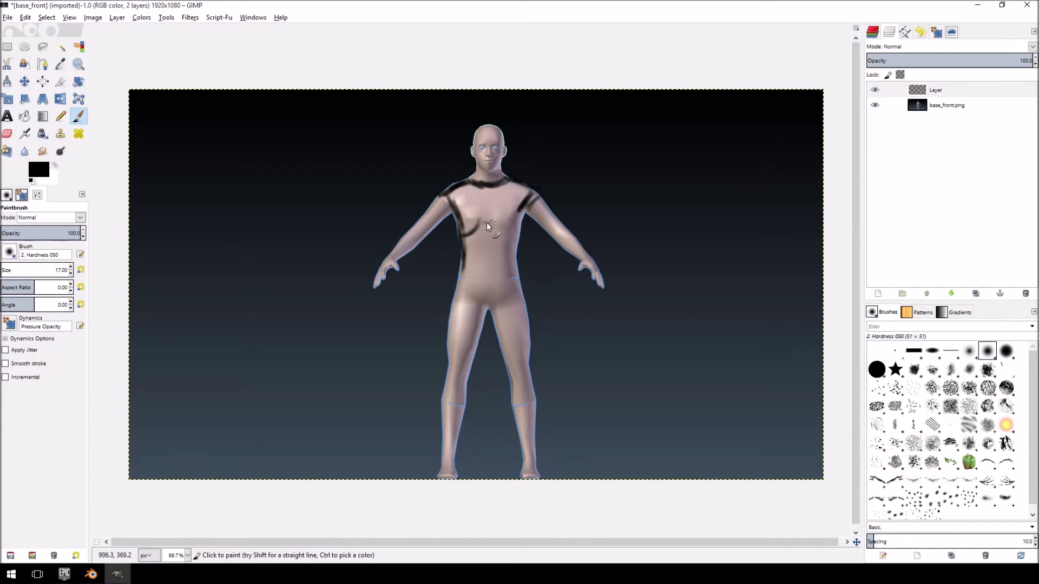
{"action": "left_click_drag", "start_coordinate": [485, 222], "coordinate": [494, 219]}
{"action": "left_click_drag", "start_coordinate": [523, 213], "coordinate": [516, 232]}
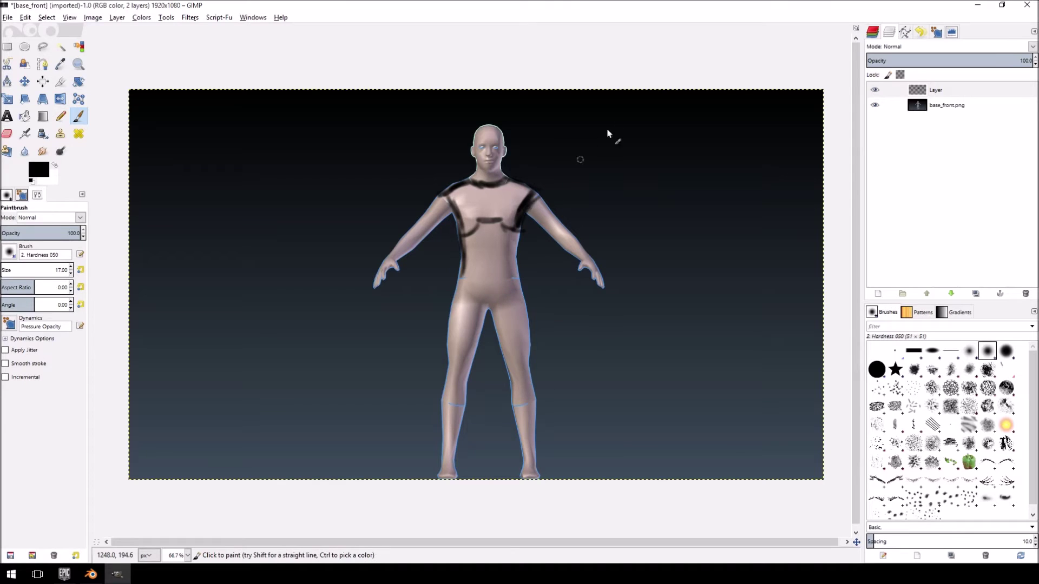
Paint the two vertical abdomen panel lines and the waistline on the figure's torso
{"action": "scroll", "coordinate": [391, 232], "scroll_direction": "up", "scroll_amount": 3}
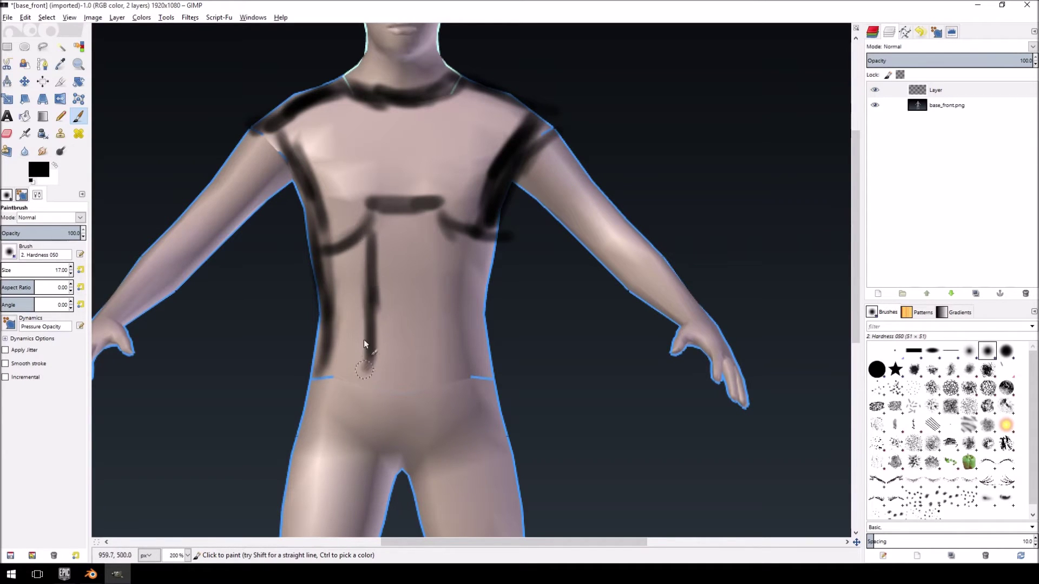
{"action": "left_click_drag", "start_coordinate": [363, 342], "coordinate": [366, 378]}
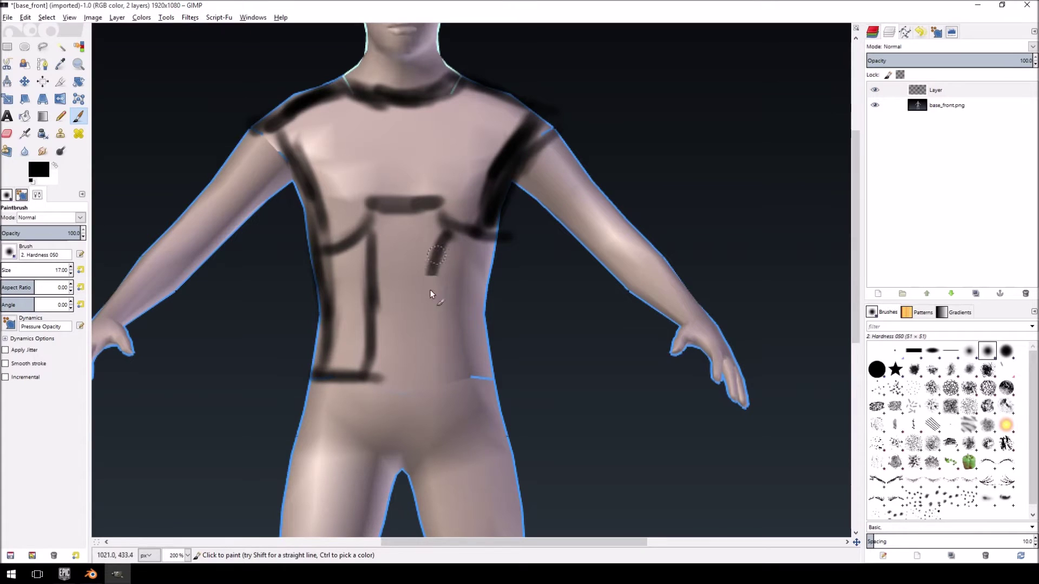
{"action": "mouse_move", "coordinate": [430, 294]}
{"action": "left_mouse_down"}
{"action": "mouse_move", "coordinate": [433, 385]}
{"action": "mouse_move", "coordinate": [476, 255]}
{"action": "mouse_move", "coordinate": [480, 360]}
{"action": "left_mouse_up"}
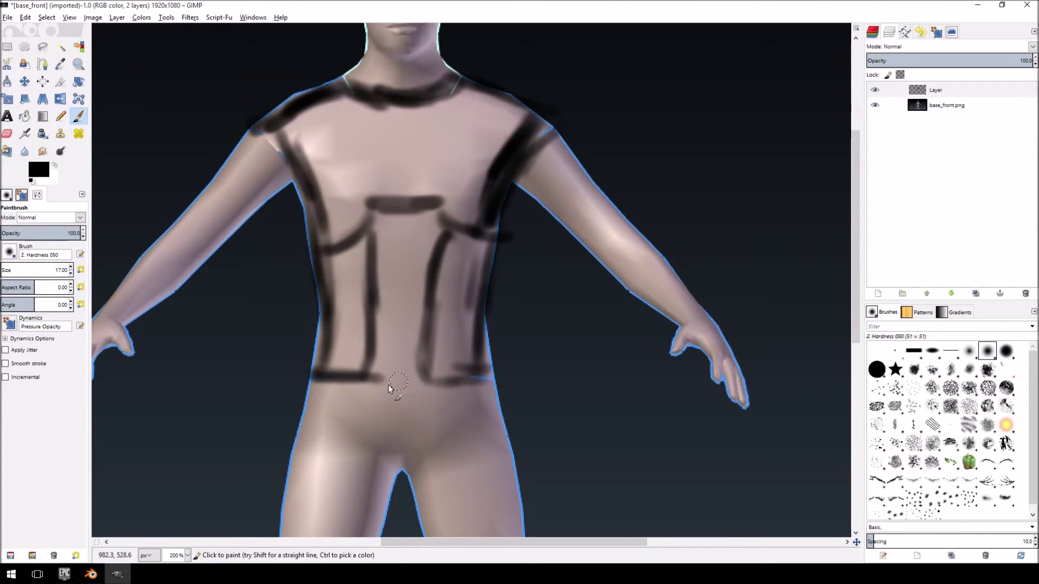
Set the brush size to 5 and paint a V-shaped collar line from the neckline down to the middle of the chest
{"action": "key", "text": "bracketleft"}
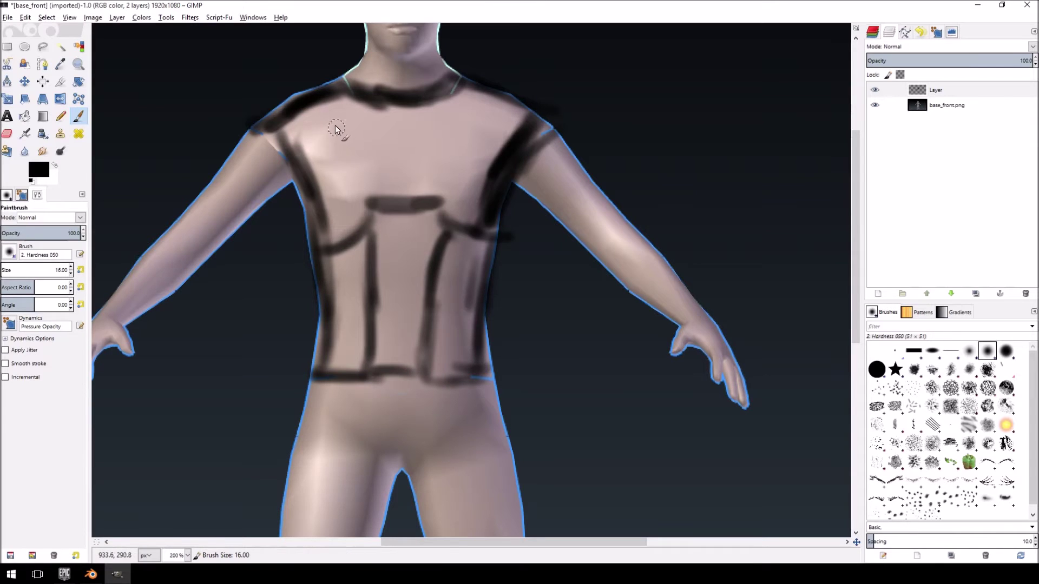
{"action": "key", "text": "bracketleft"}
{"action": "key", "text": "bracketleft"}
{"action": "key", "text": "bracketleft"}
{"action": "key", "text": "bracketleft"}
{"action": "key", "text": "bracketleft"}
{"action": "key", "text": "bracketleft"}
{"action": "key", "text": "bracketleft"}
{"action": "key", "text": "bracketleft"}
{"action": "key", "text": "bracketleft"}
{"action": "key", "text": "bracketleft"}
{"action": "key", "text": "bracketleft"}
{"action": "key", "text": "bracketleft"}
{"action": "key", "text": "bracketleft"}
{"action": "key", "text": "bracketleft"}
{"action": "key", "text": "bracketleft"}
{"action": "left_click_drag", "start_coordinate": [348, 97], "coordinate": [370, 128]}
{"action": "key", "text": "bracketright"}
{"action": "key", "text": "bracketright"}
{"action": "left_click_drag", "start_coordinate": [347, 105], "coordinate": [403, 157]}
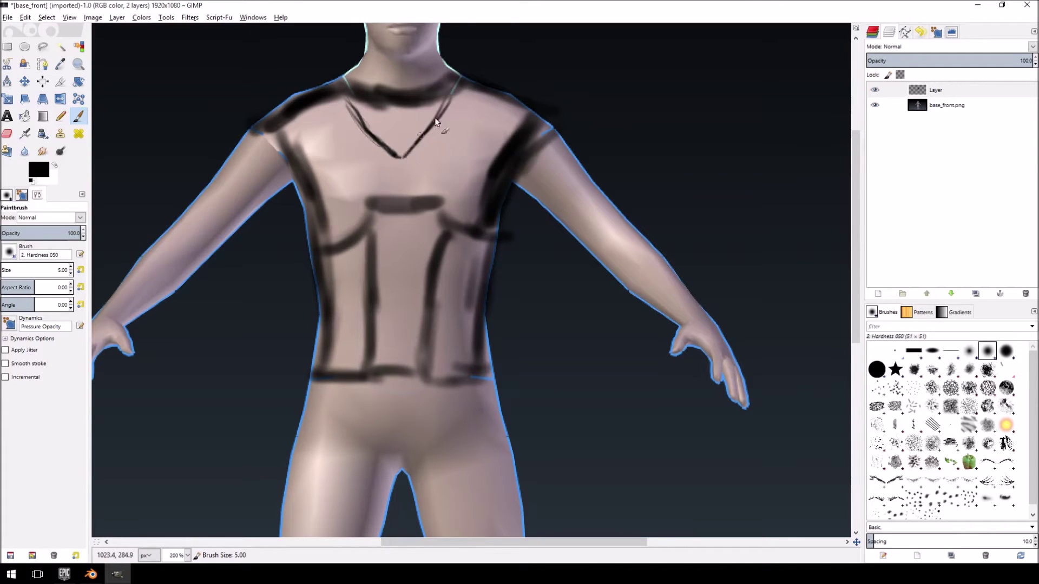
{"action": "left_click_drag", "start_coordinate": [430, 123], "coordinate": [406, 153]}
{"action": "mouse_move", "coordinate": [454, 94]}
{"action": "left_mouse_down"}
{"action": "mouse_move", "coordinate": [407, 147]}
{"action": "mouse_move", "coordinate": [384, 154]}
{"action": "mouse_move", "coordinate": [343, 102]}
{"action": "mouse_move", "coordinate": [376, 137]}
{"action": "mouse_move", "coordinate": [345, 105]}
{"action": "left_mouse_up"}
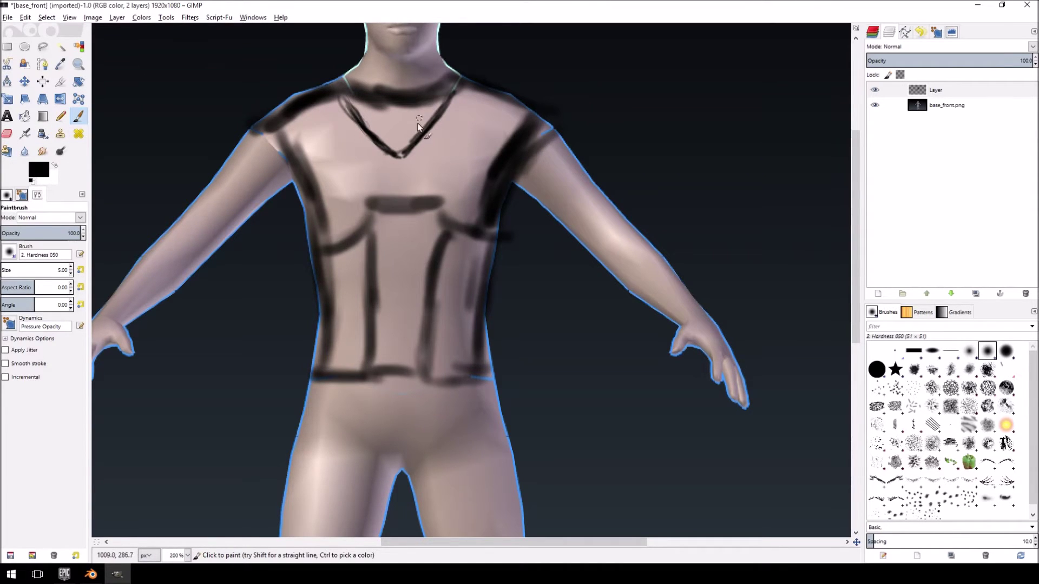
Set the brush size to 3 and paint thin lines along the armhole, the centre chest seam and the chest plate's lower edge
{"action": "key", "text": "bracketright"}
{"action": "key", "text": "bracketright"}
{"action": "key", "text": "bracketright"}
{"action": "key", "text": "bracketright"}
{"action": "key", "text": "bracketright"}
{"action": "key", "text": "bracketright"}
{"action": "key", "text": "bracketright"}
{"action": "key", "text": "bracketright"}
{"action": "key", "text": "bracketright"}
{"action": "key", "text": "bracketright"}
{"action": "key", "text": "bracketright"}
{"action": "key", "text": "bracketright"}
{"action": "key", "text": "bracketright"}
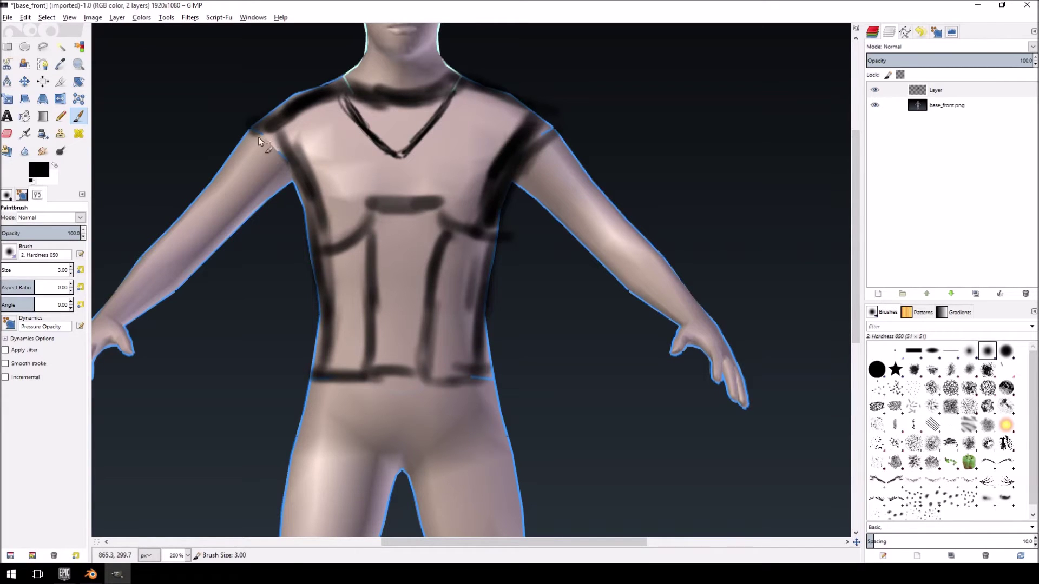
{"action": "mouse_move", "coordinate": [259, 138]}
{"action": "left_mouse_down"}
{"action": "mouse_move", "coordinate": [282, 149]}
{"action": "mouse_move", "coordinate": [272, 131]}
{"action": "mouse_move", "coordinate": [311, 215]}
{"action": "left_mouse_up"}
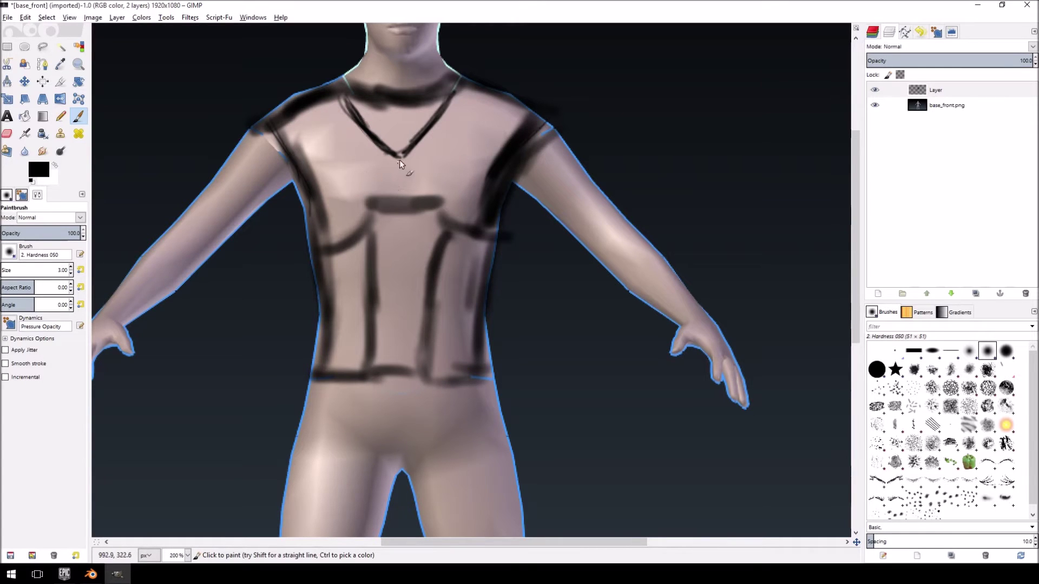
{"action": "left_click_drag", "start_coordinate": [399, 160], "coordinate": [396, 205]}
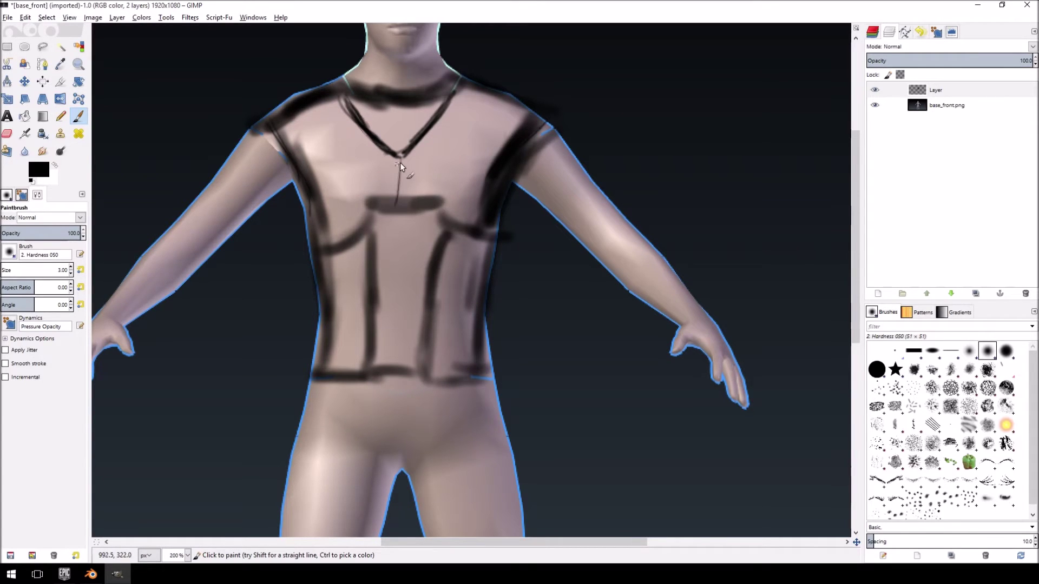
{"action": "left_click", "coordinate": [365, 226], "text": "shift"}
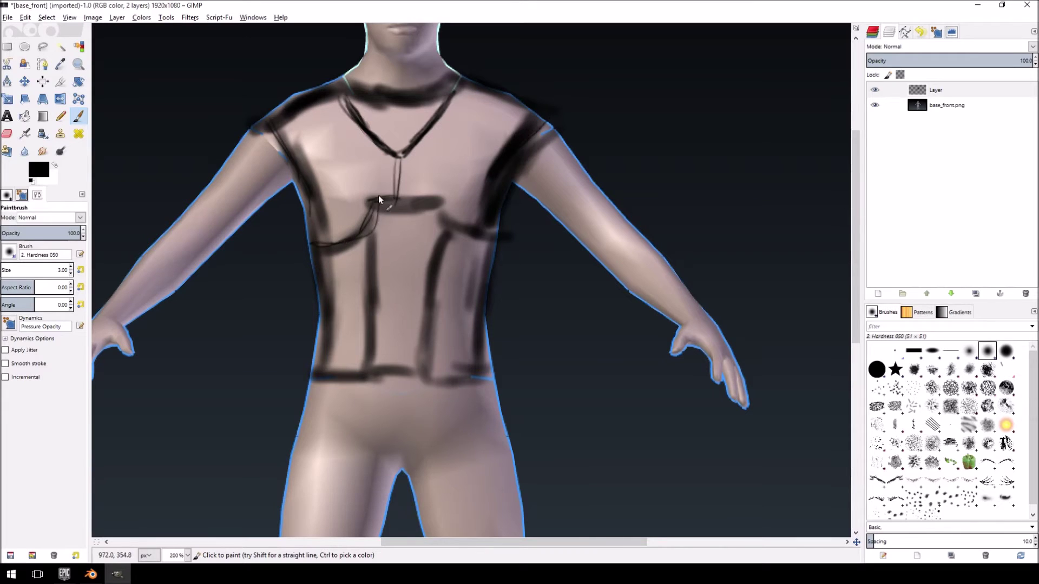
{"action": "left_click_drag", "start_coordinate": [379, 197], "coordinate": [372, 219]}
{"action": "mouse_move", "coordinate": [433, 201]}
{"action": "left_mouse_down"}
{"action": "mouse_move", "coordinate": [450, 231]}
{"action": "mouse_move", "coordinate": [476, 231]}
{"action": "left_mouse_up"}
Paint thin horizontal dividing lines across the abdomen panels and sharpen the panels' vertical edges and lower edge
{"action": "mouse_move", "coordinate": [371, 216]}
{"action": "left_mouse_down"}
{"action": "mouse_move", "coordinate": [379, 295]}
{"action": "mouse_move", "coordinate": [417, 288]}
{"action": "left_mouse_up"}
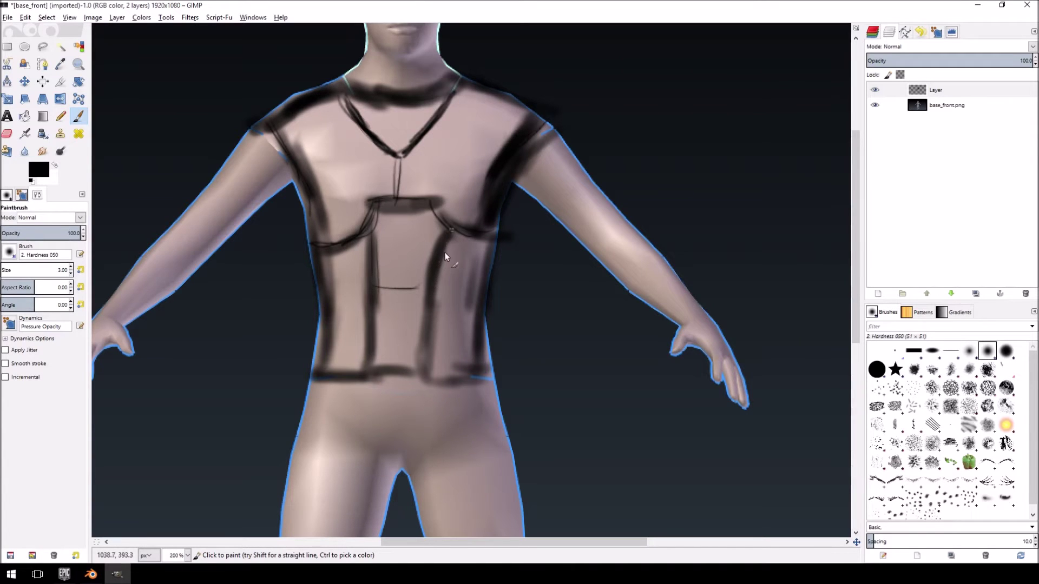
{"action": "left_click_drag", "start_coordinate": [445, 252], "coordinate": [426, 290]}
{"action": "left_click_drag", "start_coordinate": [426, 291], "coordinate": [381, 286]}
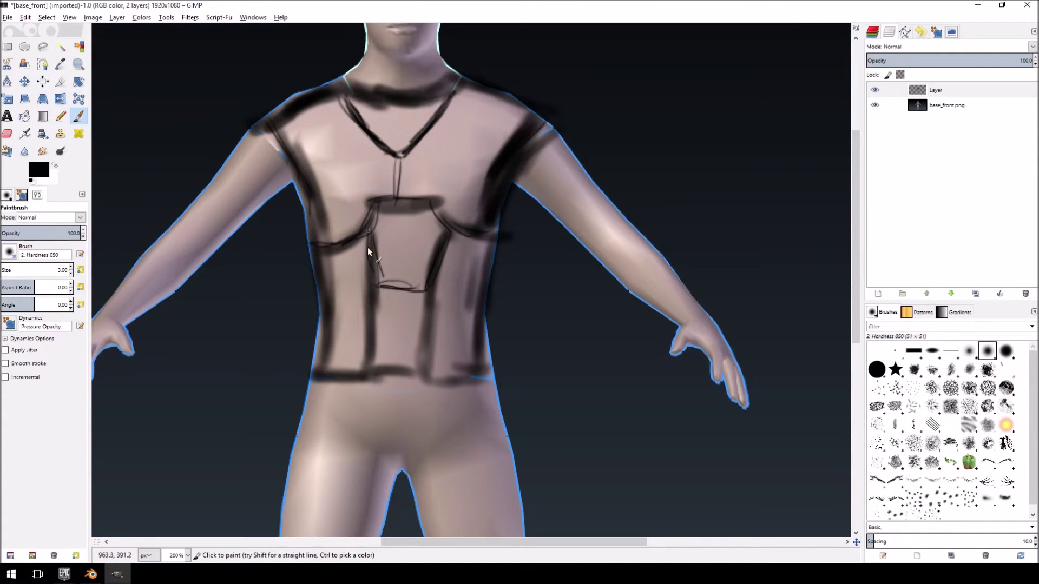
{"action": "left_click_drag", "start_coordinate": [369, 236], "coordinate": [382, 297]}
{"action": "mouse_move", "coordinate": [326, 282]}
{"action": "left_mouse_down"}
{"action": "mouse_move", "coordinate": [318, 376]}
{"action": "mouse_move", "coordinate": [372, 356]}
{"action": "mouse_move", "coordinate": [376, 307]}
{"action": "mouse_move", "coordinate": [415, 380]}
{"action": "mouse_move", "coordinate": [378, 358]}
{"action": "mouse_move", "coordinate": [420, 362]}
{"action": "left_mouse_up"}
{"action": "mouse_move", "coordinate": [436, 253]}
{"action": "left_mouse_down"}
{"action": "mouse_move", "coordinate": [425, 369]}
{"action": "mouse_move", "coordinate": [458, 375]}
{"action": "left_mouse_up"}
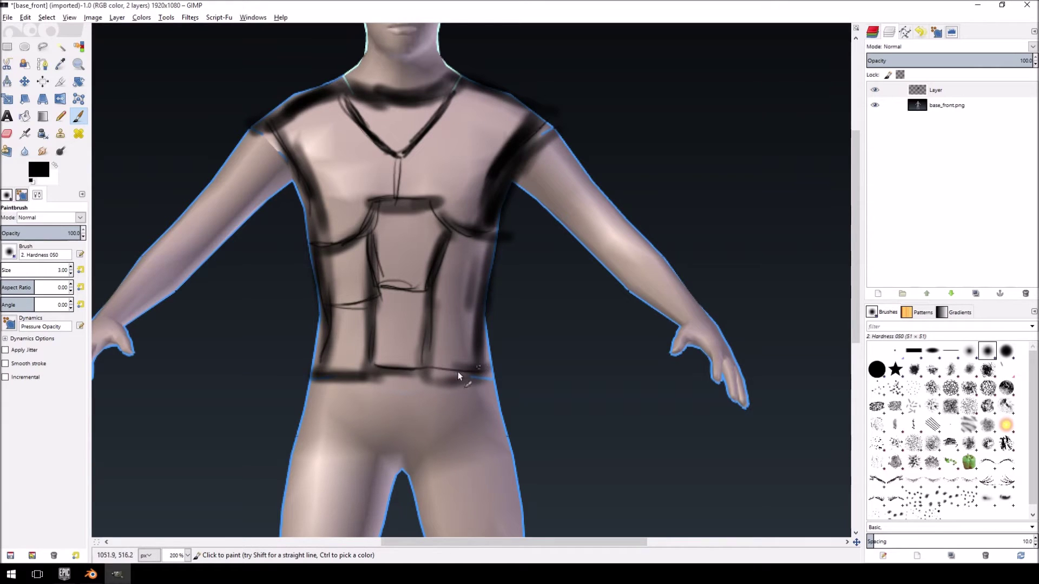
Paint small rivet dots beside the centre chest seam and around the edges of the chest plate
{"action": "left_click", "coordinate": [406, 166]}
{"action": "left_click", "coordinate": [408, 188]}
{"action": "left_click", "coordinate": [361, 207]}
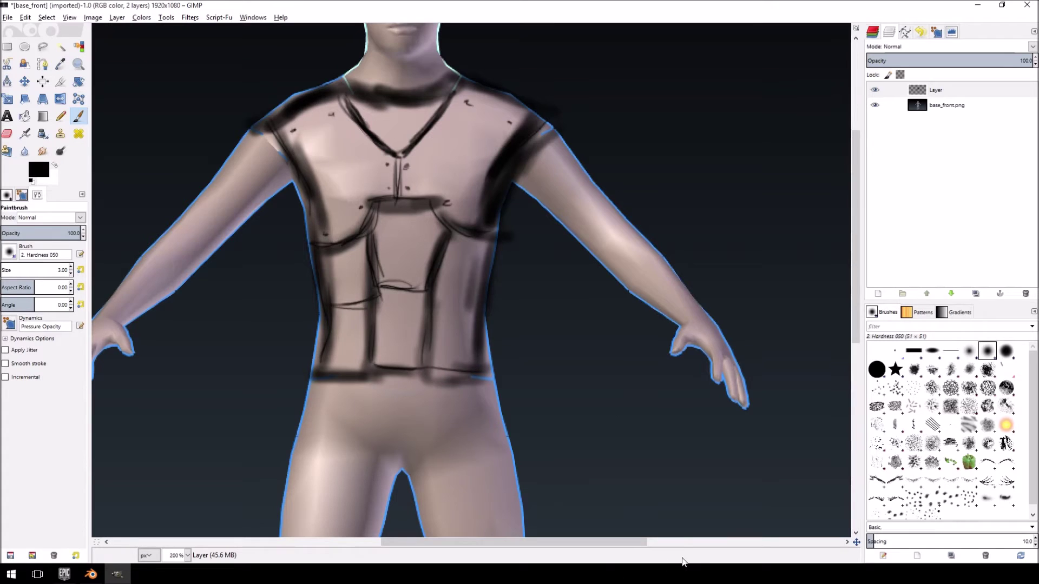
Paint the short sleeve's edge on the figure's right upper arm and cloth folds down to the elbow
{"action": "left_click_drag", "start_coordinate": [629, 540], "coordinate": [570, 540]}
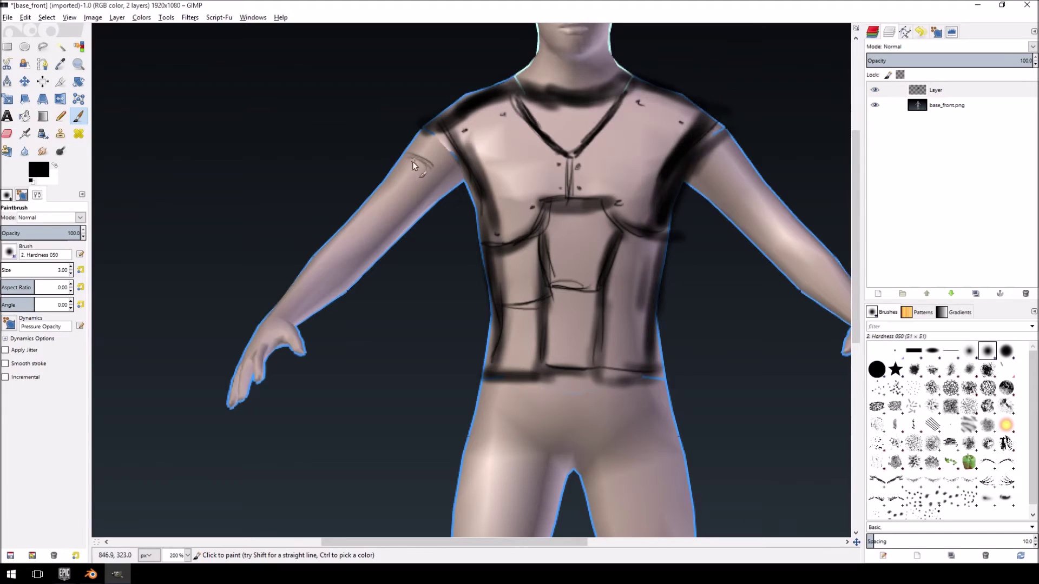
{"action": "mouse_move", "coordinate": [412, 163]}
{"action": "left_mouse_down"}
{"action": "mouse_move", "coordinate": [454, 181]}
{"action": "mouse_move", "coordinate": [423, 155]}
{"action": "mouse_move", "coordinate": [400, 156]}
{"action": "mouse_move", "coordinate": [435, 125]}
{"action": "left_mouse_up"}
{"action": "left_click_drag", "start_coordinate": [435, 163], "coordinate": [463, 181]}
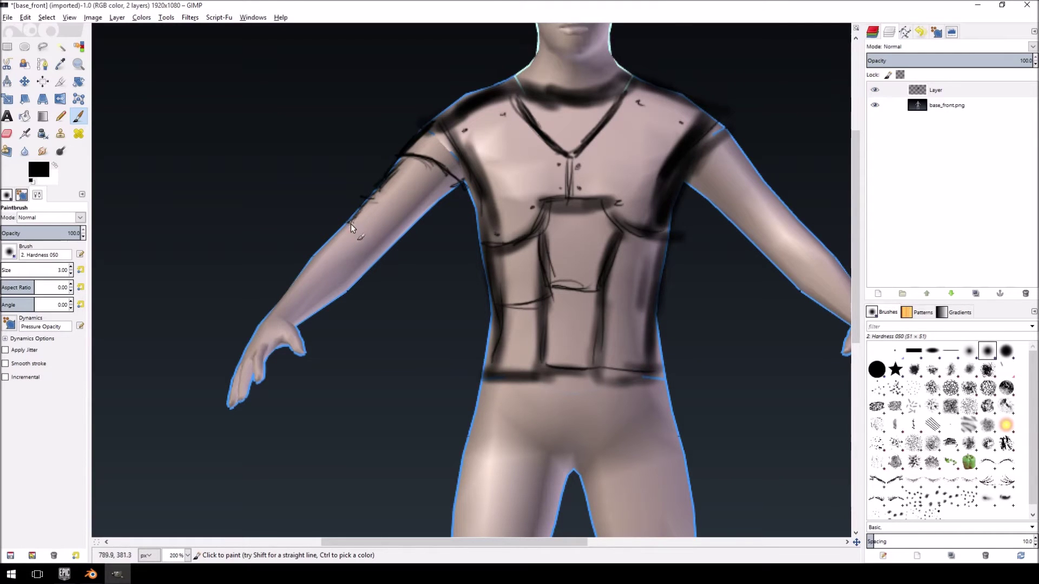
{"action": "left_click_drag", "start_coordinate": [351, 224], "coordinate": [365, 222]}
{"action": "mouse_move", "coordinate": [432, 205]}
{"action": "left_mouse_down"}
{"action": "mouse_move", "coordinate": [442, 197]}
{"action": "mouse_move", "coordinate": [406, 228]}
{"action": "left_mouse_up"}
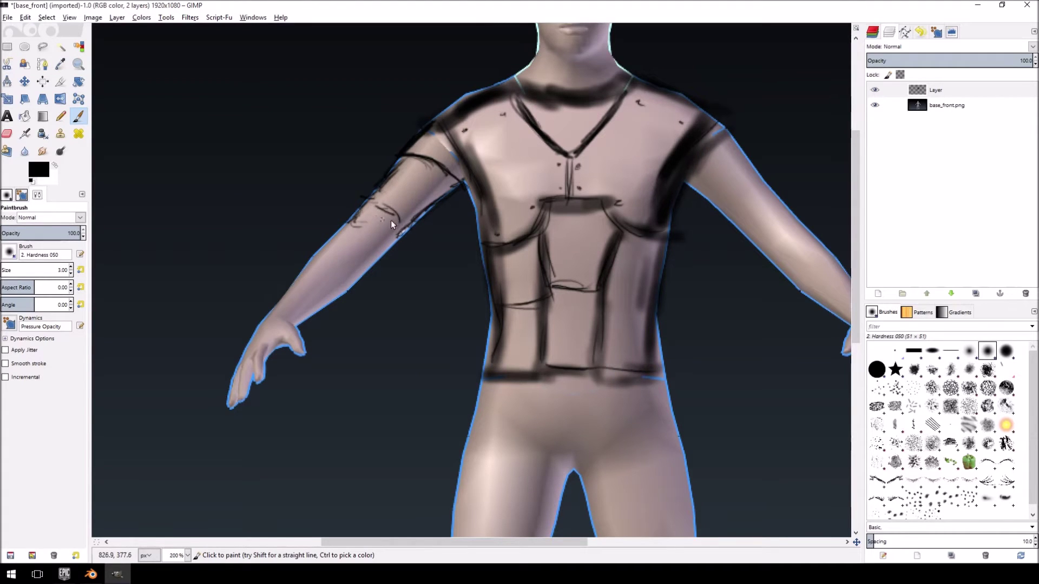
{"action": "mouse_move", "coordinate": [388, 219]}
{"action": "left_mouse_down"}
{"action": "mouse_move", "coordinate": [365, 222]}
{"action": "mouse_move", "coordinate": [401, 211]}
{"action": "mouse_move", "coordinate": [398, 194]}
{"action": "mouse_move", "coordinate": [400, 239]}
{"action": "mouse_move", "coordinate": [369, 227]}
{"action": "left_mouse_up"}
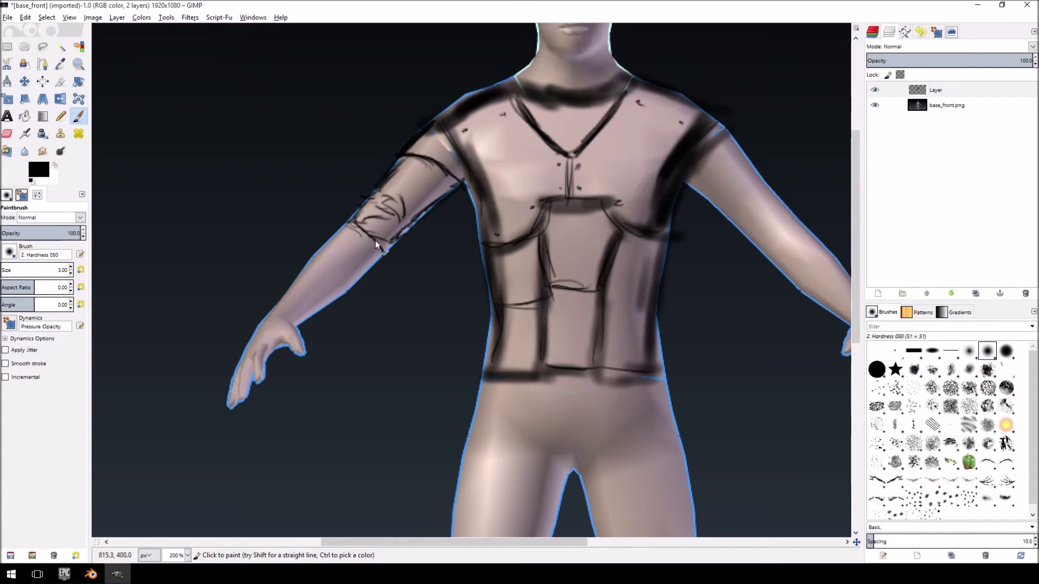
Paint a forearm guard on the figure's right arm, with crossing straps, side outlines and a band at the wrist
{"action": "left_click_drag", "start_coordinate": [375, 240], "coordinate": [347, 231]}
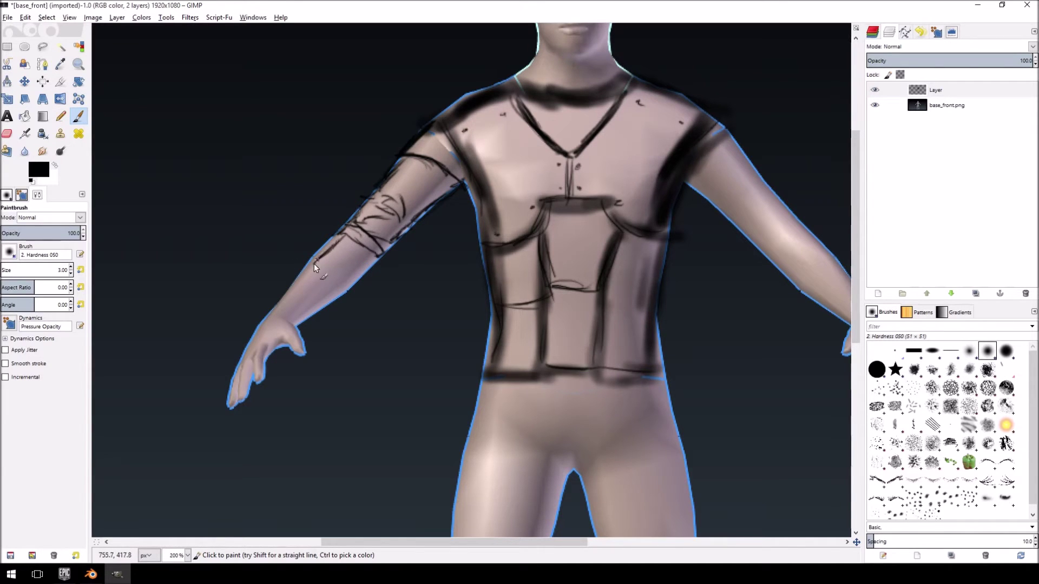
{"action": "left_click_drag", "start_coordinate": [335, 237], "coordinate": [319, 253]}
{"action": "left_click_drag", "start_coordinate": [292, 291], "coordinate": [302, 298]}
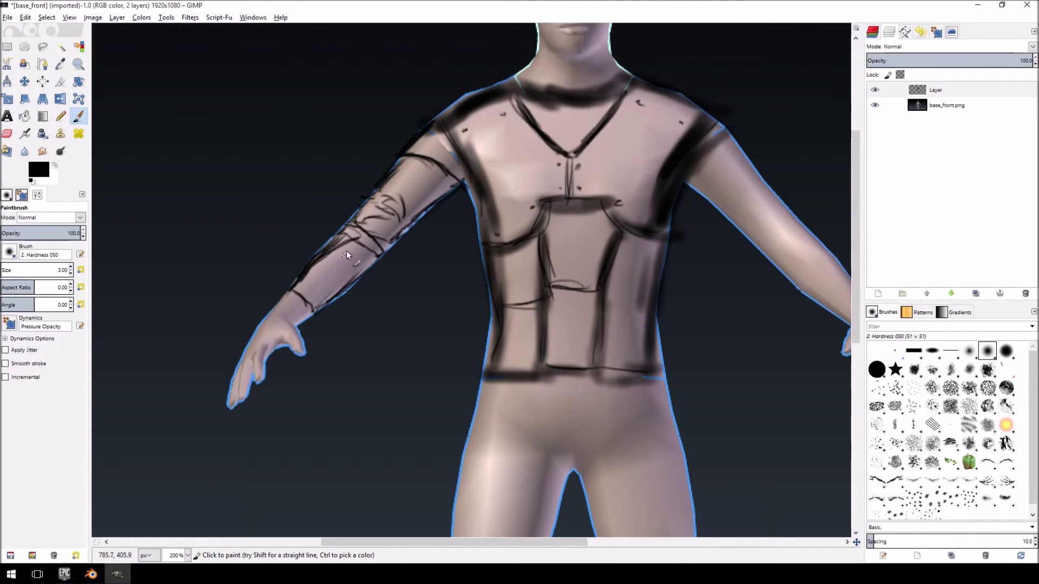
{"action": "left_click_drag", "start_coordinate": [312, 291], "coordinate": [342, 241]}
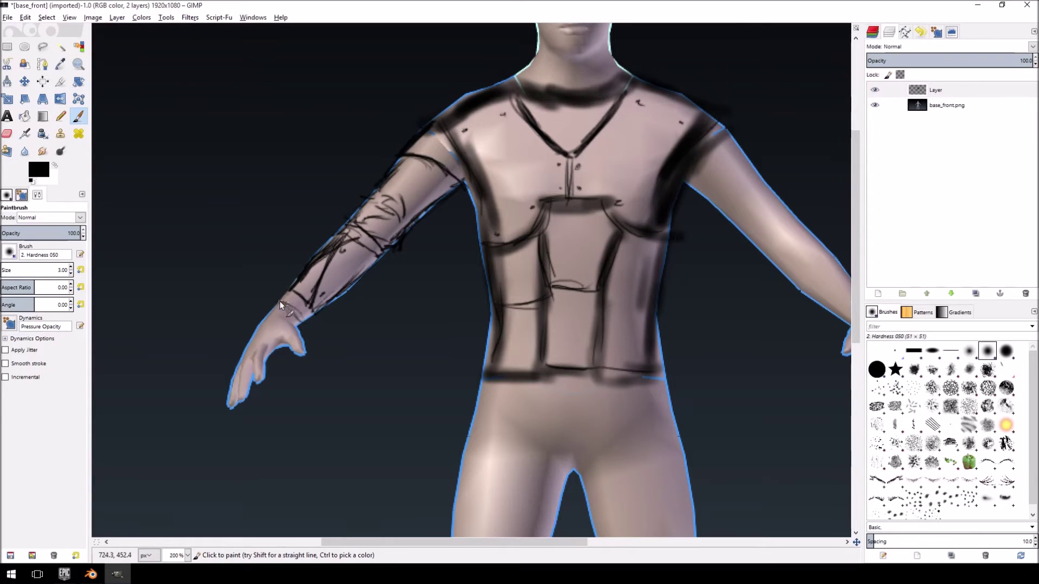
{"action": "left_click_drag", "start_coordinate": [280, 301], "coordinate": [297, 313]}
{"action": "left_click_drag", "start_coordinate": [292, 297], "coordinate": [284, 300]}
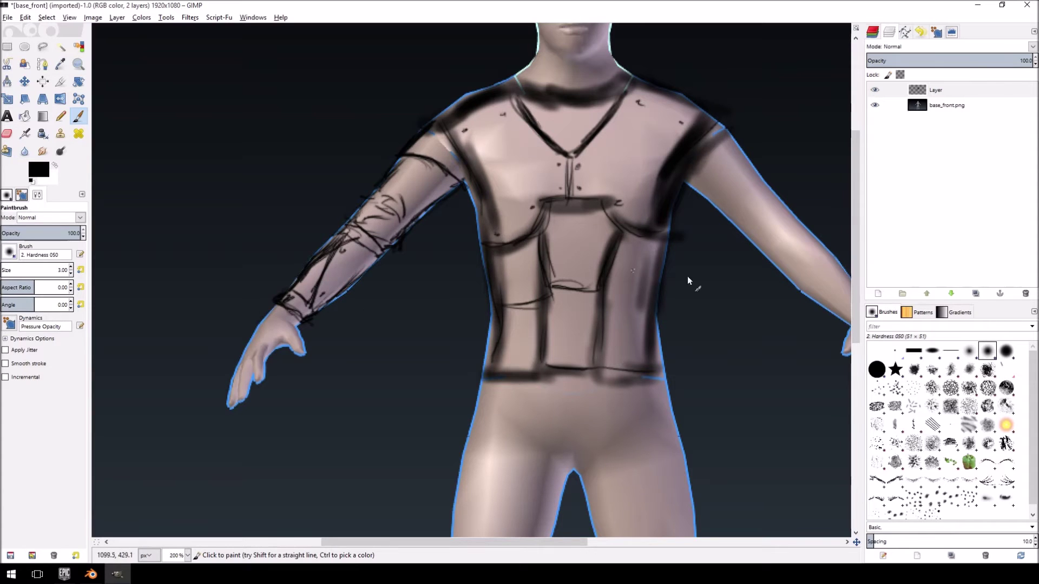
Paint a mask on the lower face, with lines across the cheeks and nose, along the jaw and beside the mouth
{"action": "mouse_move", "coordinate": [856, 287]}
{"action": "left_mouse_down"}
{"action": "mouse_move", "coordinate": [827, 365]}
{"action": "mouse_move", "coordinate": [844, 319]}
{"action": "mouse_move", "coordinate": [855, 170]}
{"action": "mouse_move", "coordinate": [815, 294]}
{"action": "left_mouse_up"}
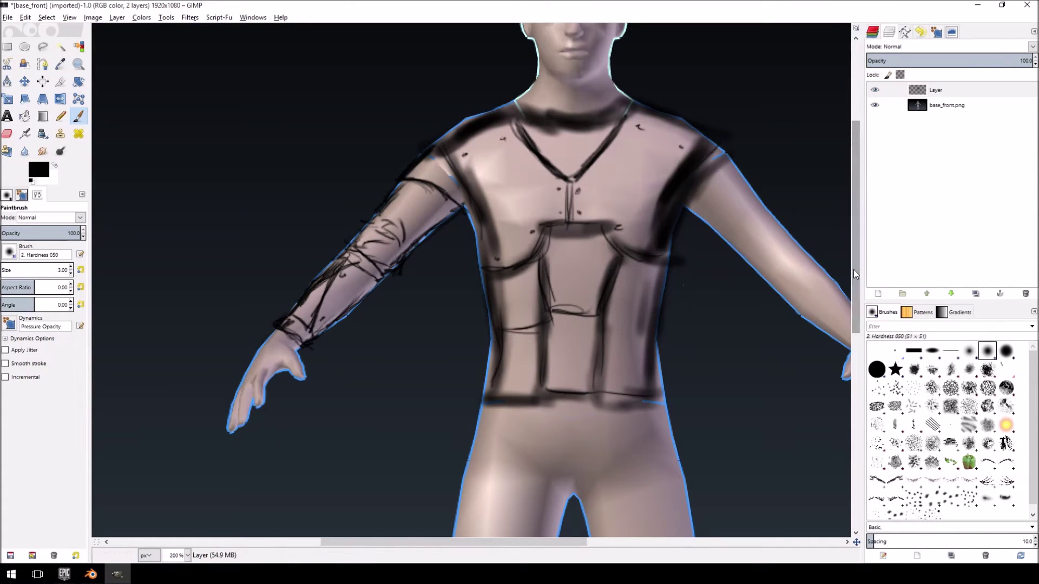
{"action": "left_click_drag", "start_coordinate": [853, 274], "coordinate": [859, 235]}
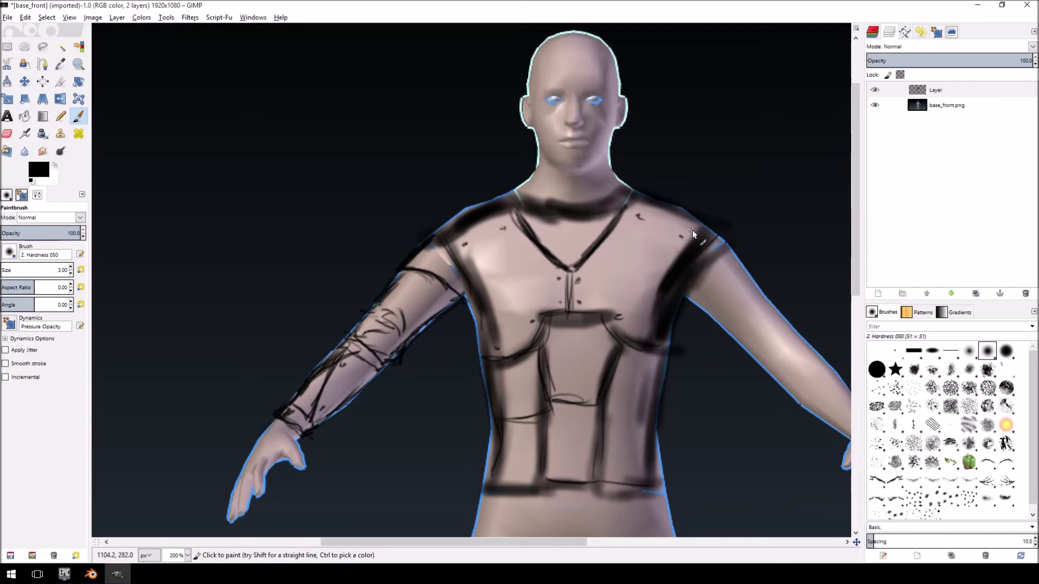
{"action": "left_click_drag", "start_coordinate": [859, 284], "coordinate": [872, 261]}
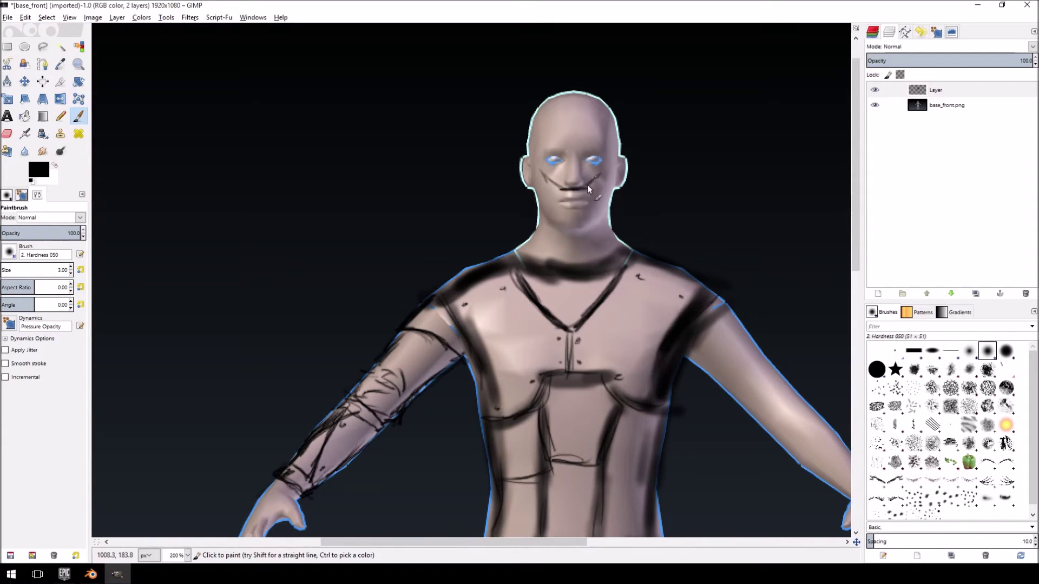
{"action": "mouse_move", "coordinate": [602, 166]}
{"action": "left_mouse_down"}
{"action": "mouse_move", "coordinate": [553, 195]}
{"action": "mouse_move", "coordinate": [557, 177]}
{"action": "mouse_move", "coordinate": [542, 168]}
{"action": "mouse_move", "coordinate": [562, 187]}
{"action": "left_mouse_up"}
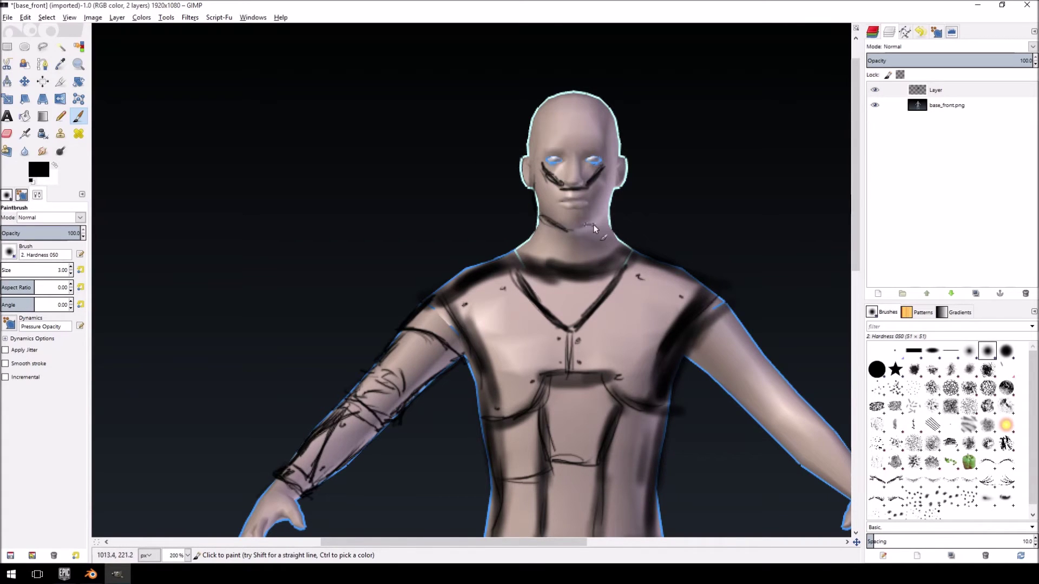
{"action": "mouse_move", "coordinate": [565, 232]}
{"action": "left_mouse_down"}
{"action": "mouse_move", "coordinate": [592, 227]}
{"action": "mouse_move", "coordinate": [612, 201]}
{"action": "mouse_move", "coordinate": [594, 224]}
{"action": "left_mouse_up"}
{"action": "mouse_move", "coordinate": [560, 193]}
{"action": "left_mouse_down"}
{"action": "mouse_move", "coordinate": [586, 215]}
{"action": "mouse_move", "coordinate": [566, 209]}
{"action": "mouse_move", "coordinate": [586, 186]}
{"action": "mouse_move", "coordinate": [588, 230]}
{"action": "mouse_move", "coordinate": [564, 230]}
{"action": "left_mouse_up"}
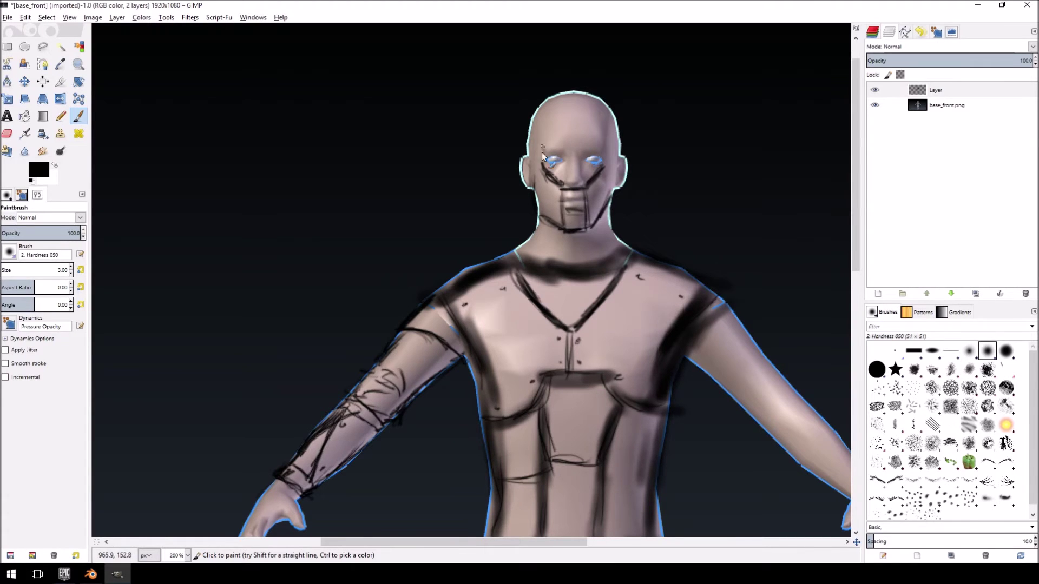
Paint the mask's rounded opening around the eyes and forehead, and extend its outline from the jaw past both ears
{"action": "mouse_move", "coordinate": [549, 127]}
{"action": "left_mouse_down"}
{"action": "mouse_move", "coordinate": [542, 159]}
{"action": "mouse_move", "coordinate": [548, 132]}
{"action": "mouse_move", "coordinate": [542, 146]}
{"action": "mouse_move", "coordinate": [574, 131]}
{"action": "mouse_move", "coordinate": [600, 140]}
{"action": "mouse_move", "coordinate": [604, 160]}
{"action": "mouse_move", "coordinate": [599, 170]}
{"action": "mouse_move", "coordinate": [590, 139]}
{"action": "mouse_move", "coordinate": [596, 144]}
{"action": "mouse_move", "coordinate": [559, 141]}
{"action": "mouse_move", "coordinate": [544, 144]}
{"action": "mouse_move", "coordinate": [545, 176]}
{"action": "left_mouse_up"}
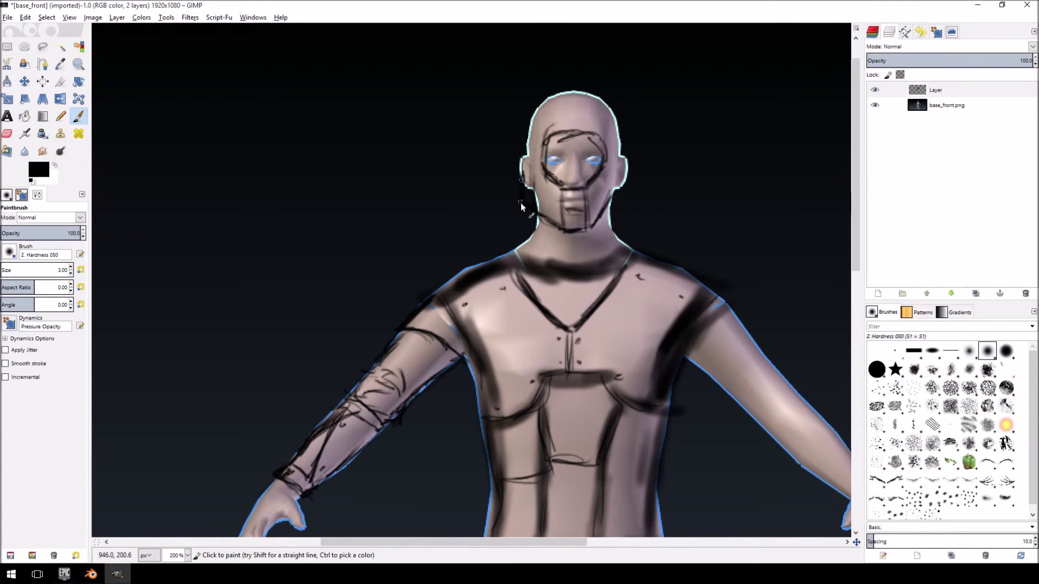
{"action": "left_click_drag", "start_coordinate": [521, 190], "coordinate": [522, 167]}
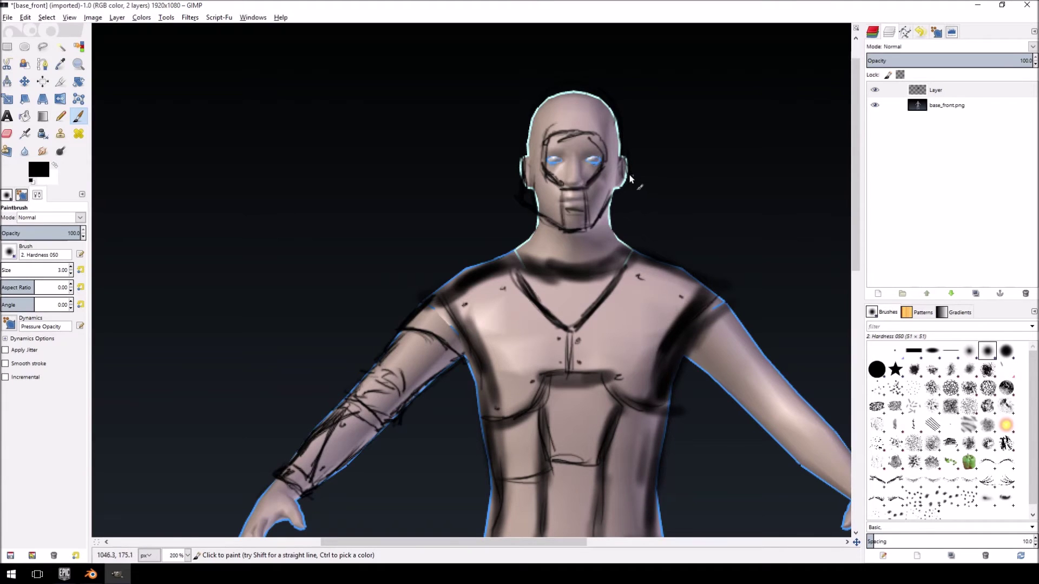
{"action": "left_click_drag", "start_coordinate": [610, 196], "coordinate": [592, 230]}
{"action": "left_click_drag", "start_coordinate": [596, 219], "coordinate": [624, 201]}
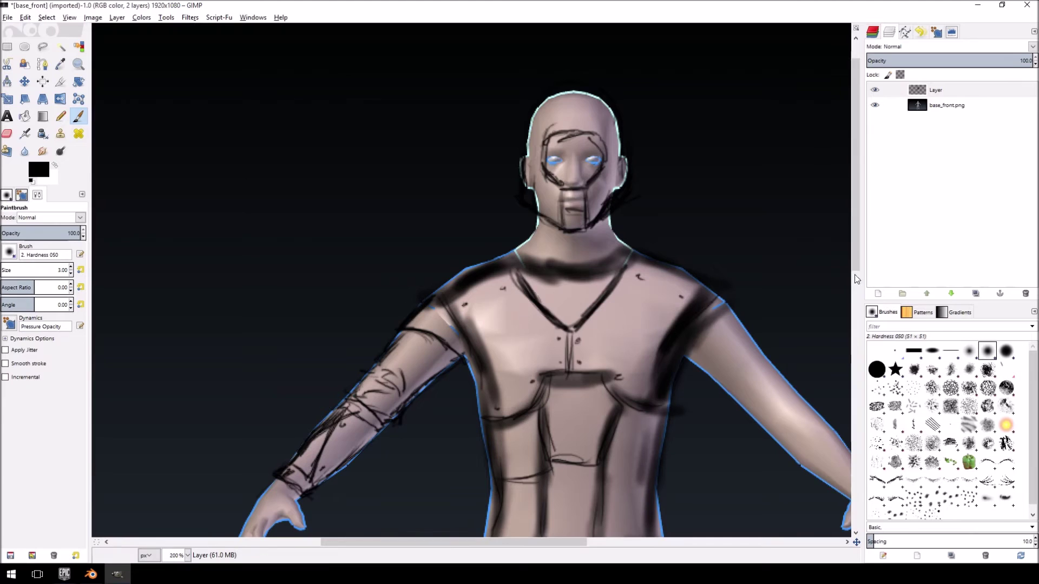
Paint a belt around the waist with upper and lower edges, short vertical divisions and a central buckle
{"action": "scroll", "coordinate": [857, 279], "scroll_direction": "down", "scroll_amount": 10}
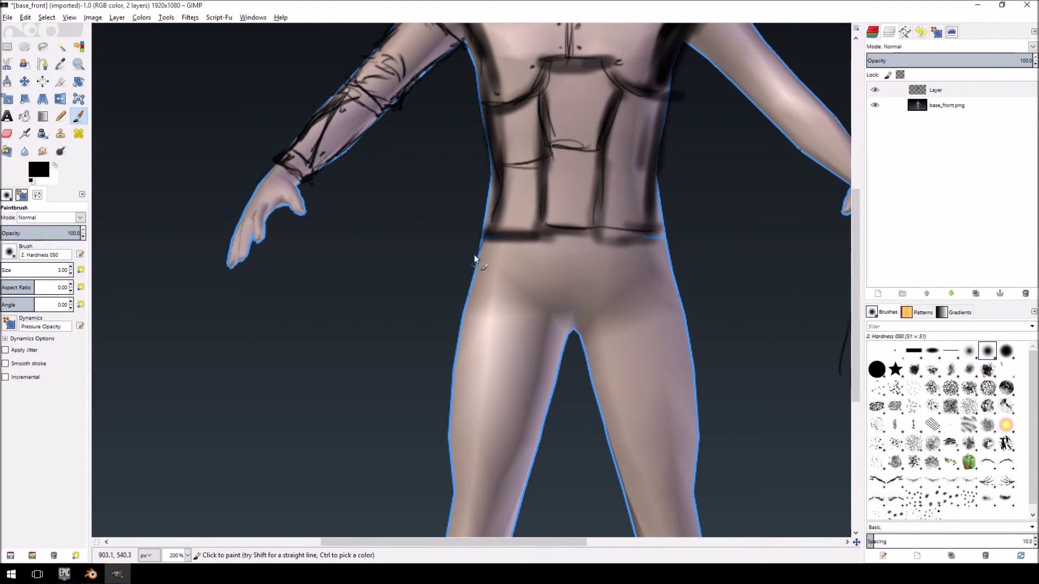
{"action": "mouse_move", "coordinate": [509, 263]}
{"action": "left_mouse_down"}
{"action": "mouse_move", "coordinate": [587, 259]}
{"action": "mouse_move", "coordinate": [500, 253]}
{"action": "mouse_move", "coordinate": [606, 266]}
{"action": "mouse_move", "coordinate": [536, 263]}
{"action": "mouse_move", "coordinate": [663, 255]}
{"action": "mouse_move", "coordinate": [642, 254]}
{"action": "mouse_move", "coordinate": [662, 240]}
{"action": "left_mouse_up"}
{"action": "mouse_move", "coordinate": [482, 232]}
{"action": "left_mouse_down"}
{"action": "mouse_move", "coordinate": [556, 225]}
{"action": "mouse_move", "coordinate": [681, 242]}
{"action": "left_mouse_up"}
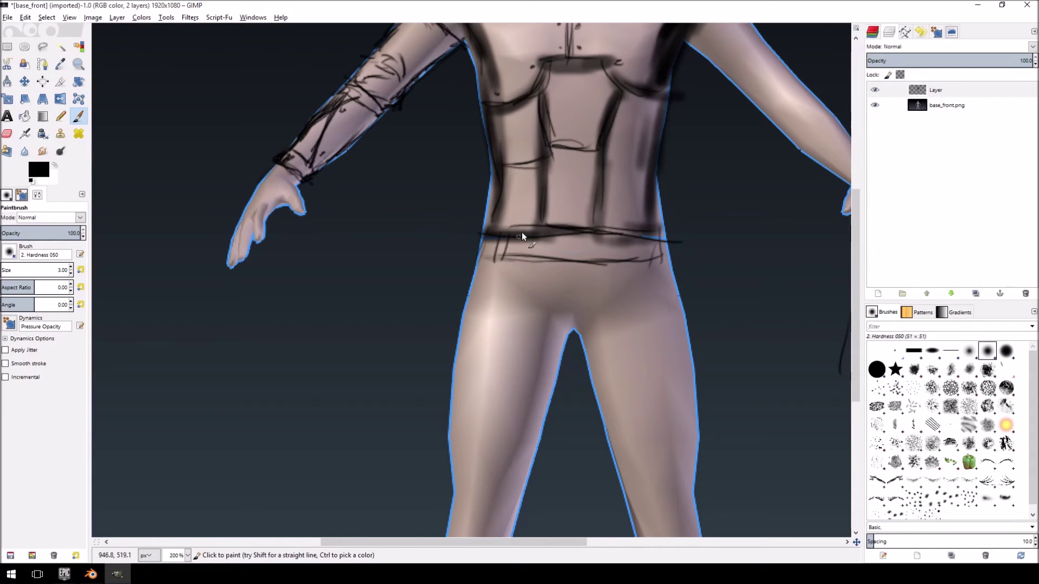
{"action": "mouse_move", "coordinate": [523, 233]}
{"action": "left_mouse_down"}
{"action": "mouse_move", "coordinate": [519, 258]}
{"action": "mouse_move", "coordinate": [563, 259]}
{"action": "mouse_move", "coordinate": [549, 249]}
{"action": "mouse_move", "coordinate": [549, 259]}
{"action": "mouse_move", "coordinate": [592, 264]}
{"action": "left_mouse_up"}
{"action": "mouse_move", "coordinate": [592, 235]}
{"action": "left_mouse_down"}
{"action": "mouse_move", "coordinate": [587, 257]}
{"action": "mouse_move", "coordinate": [543, 232]}
{"action": "mouse_move", "coordinate": [545, 254]}
{"action": "mouse_move", "coordinate": [591, 257]}
{"action": "mouse_move", "coordinate": [592, 230]}
{"action": "mouse_move", "coordinate": [605, 234]}
{"action": "mouse_move", "coordinate": [602, 261]}
{"action": "mouse_move", "coordinate": [591, 259]}
{"action": "left_mouse_up"}
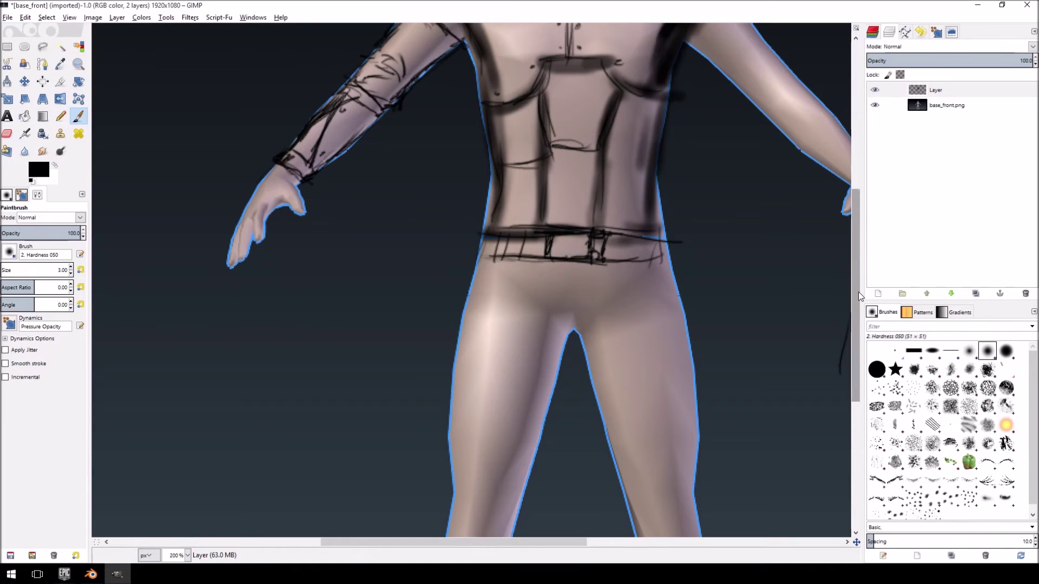
Paint thin diagonal cloth folds on the inner side of both thighs
{"action": "left_click_drag", "start_coordinate": [858, 291], "coordinate": [852, 329]}
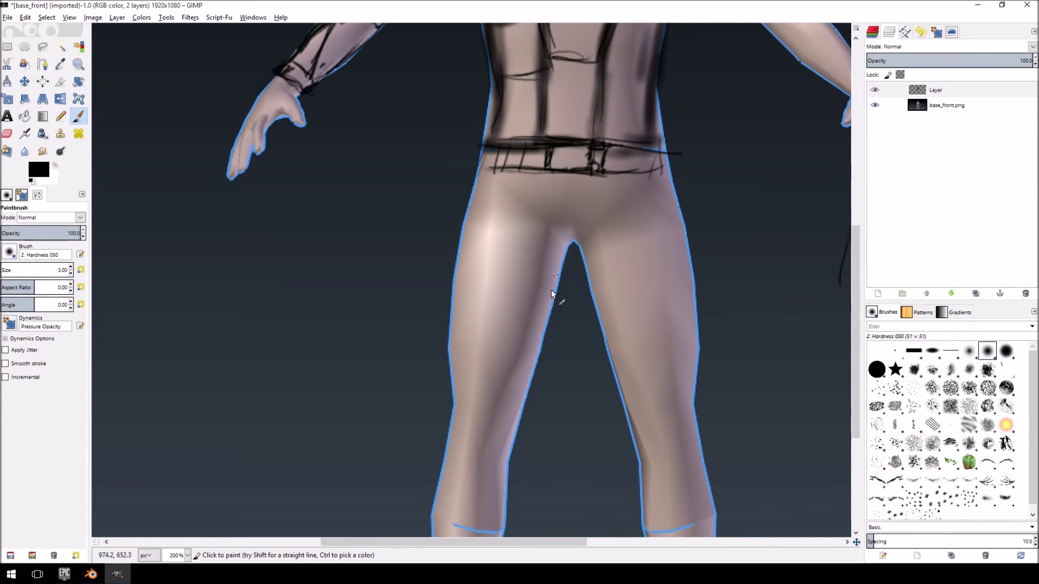
{"action": "mouse_move", "coordinate": [535, 320]}
{"action": "left_mouse_down"}
{"action": "mouse_move", "coordinate": [482, 356]}
{"action": "mouse_move", "coordinate": [501, 349]}
{"action": "mouse_move", "coordinate": [501, 334]}
{"action": "left_mouse_up"}
{"action": "left_click_drag", "start_coordinate": [525, 299], "coordinate": [501, 316]}
{"action": "left_click_drag", "start_coordinate": [617, 285], "coordinate": [658, 310]}
{"action": "left_click_drag", "start_coordinate": [598, 299], "coordinate": [639, 330]}
{"action": "left_click_drag", "start_coordinate": [603, 333], "coordinate": [638, 335]}
Paint the baggy trouser outline along the inside and outside of the figure's right leg, ending in a cuff below the knee
{"action": "left_click_drag", "start_coordinate": [565, 303], "coordinate": [574, 249]}
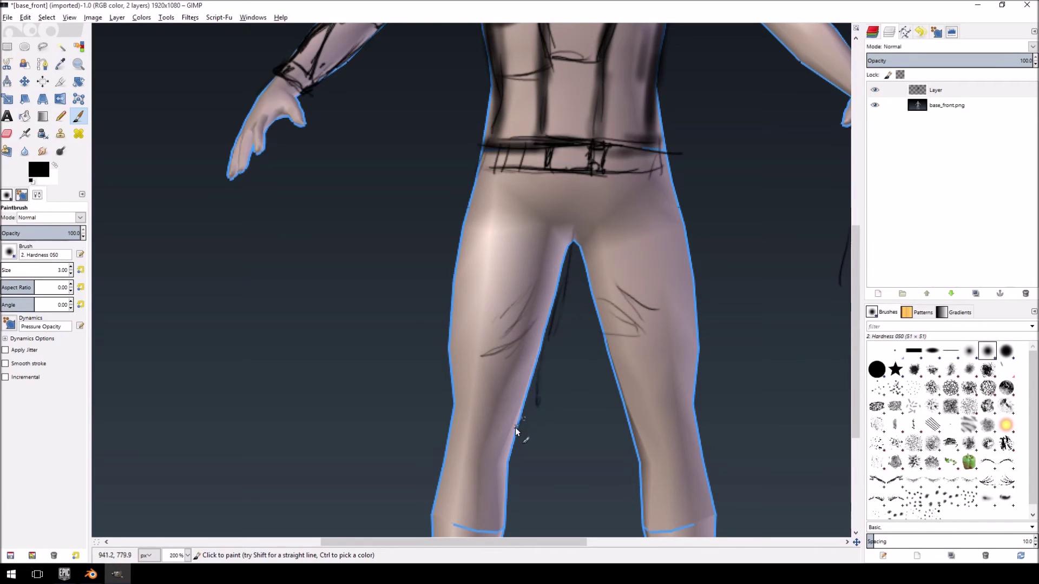
{"action": "left_click_drag", "start_coordinate": [855, 279], "coordinate": [851, 292]}
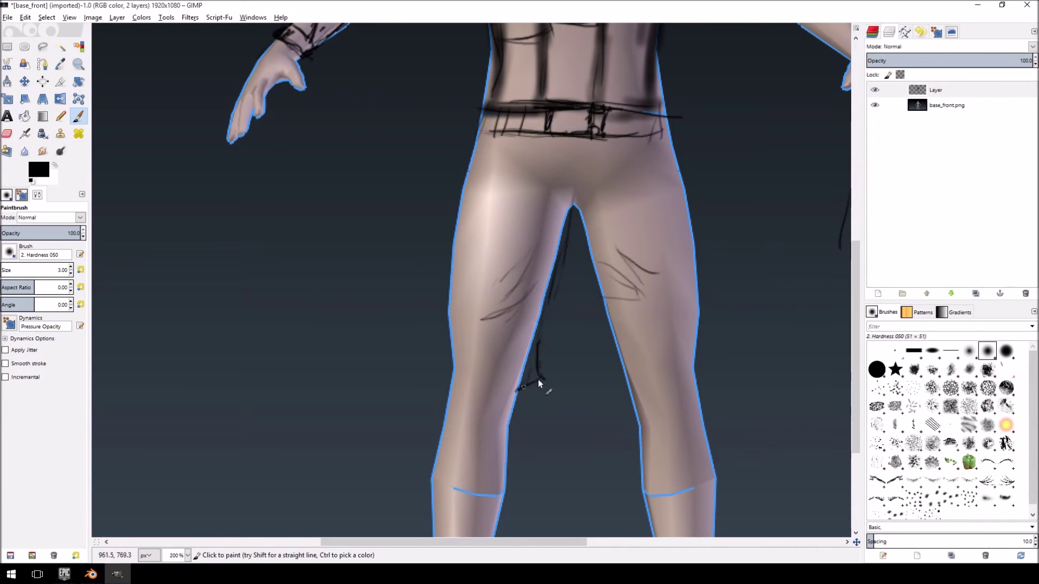
{"action": "left_click_drag", "start_coordinate": [538, 379], "coordinate": [521, 388]}
{"action": "left_click_drag", "start_coordinate": [469, 164], "coordinate": [466, 180]}
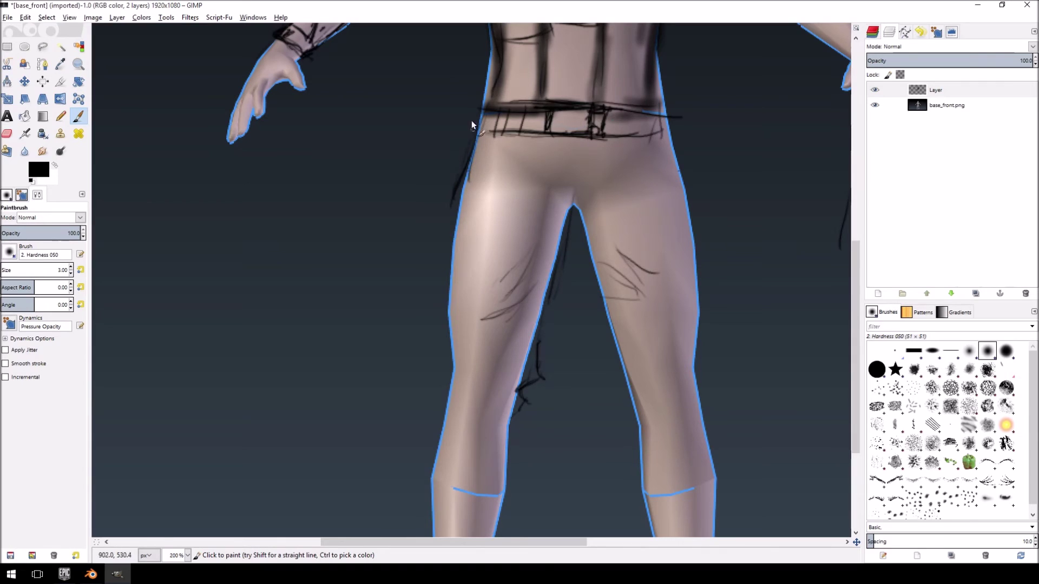
{"action": "mouse_move", "coordinate": [471, 122]}
{"action": "left_mouse_down"}
{"action": "mouse_move", "coordinate": [445, 298]}
{"action": "mouse_move", "coordinate": [468, 269]}
{"action": "mouse_move", "coordinate": [434, 313]}
{"action": "mouse_move", "coordinate": [462, 290]}
{"action": "mouse_move", "coordinate": [449, 254]}
{"action": "mouse_move", "coordinate": [444, 337]}
{"action": "left_mouse_up"}
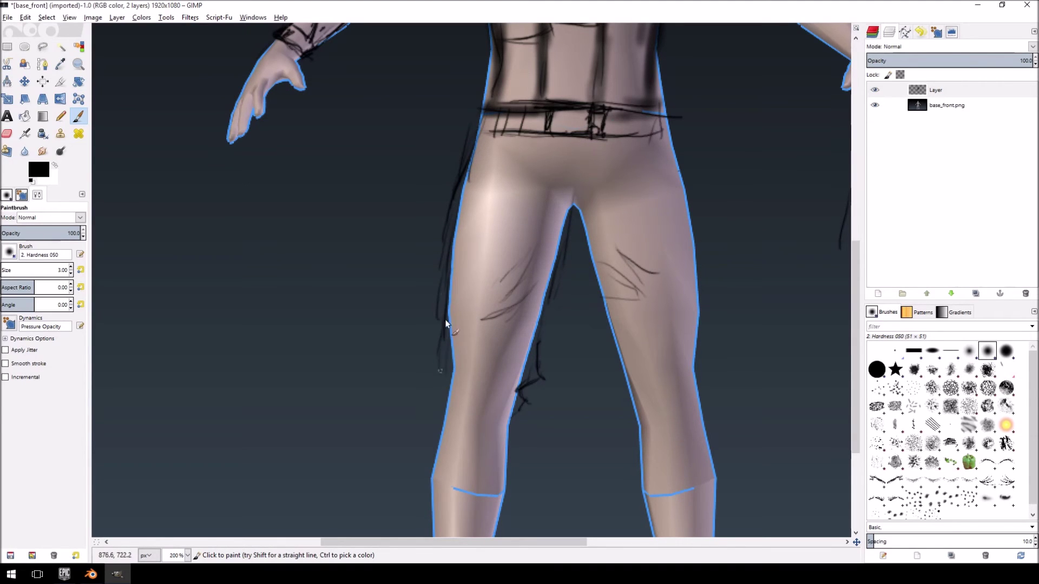
{"action": "mouse_move", "coordinate": [456, 243]}
{"action": "left_mouse_down"}
{"action": "mouse_move", "coordinate": [442, 394]}
{"action": "mouse_move", "coordinate": [469, 410]}
{"action": "left_mouse_up"}
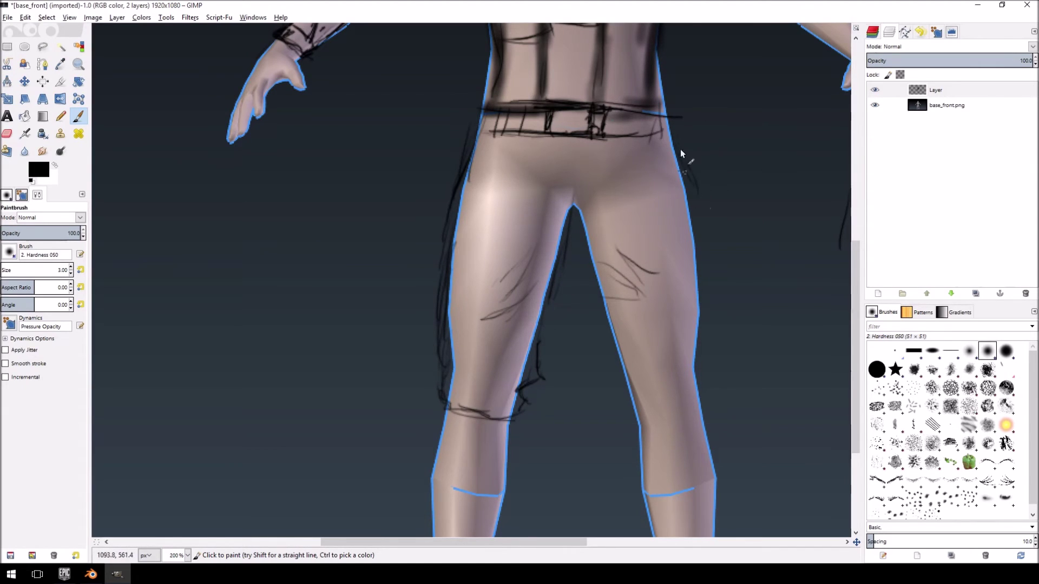
Paint the matching baggy trouser outline and cuff on the figure's left leg
{"action": "left_click_drag", "start_coordinate": [680, 162], "coordinate": [712, 338]}
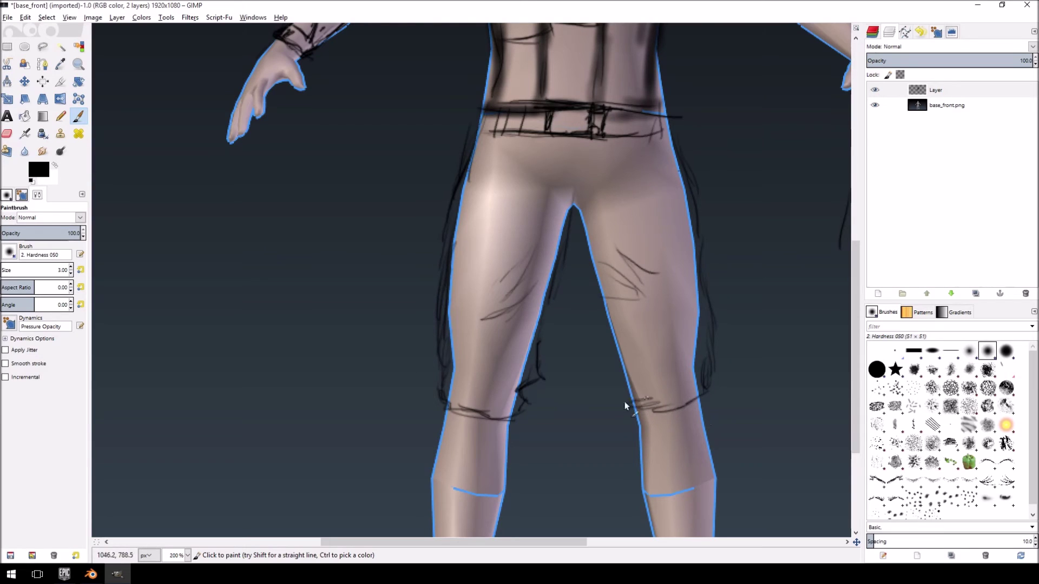
{"action": "mouse_move", "coordinate": [624, 402]}
{"action": "left_mouse_down"}
{"action": "mouse_move", "coordinate": [630, 376]}
{"action": "mouse_move", "coordinate": [621, 380]}
{"action": "mouse_move", "coordinate": [624, 372]}
{"action": "mouse_move", "coordinate": [633, 392]}
{"action": "mouse_move", "coordinate": [622, 398]}
{"action": "mouse_move", "coordinate": [631, 388]}
{"action": "mouse_move", "coordinate": [614, 373]}
{"action": "mouse_move", "coordinate": [627, 374]}
{"action": "mouse_move", "coordinate": [629, 353]}
{"action": "mouse_move", "coordinate": [609, 349]}
{"action": "mouse_move", "coordinate": [641, 331]}
{"action": "mouse_move", "coordinate": [633, 365]}
{"action": "mouse_move", "coordinate": [617, 358]}
{"action": "mouse_move", "coordinate": [593, 284]}
{"action": "left_mouse_up"}
{"action": "left_click_drag", "start_coordinate": [582, 237], "coordinate": [615, 346]}
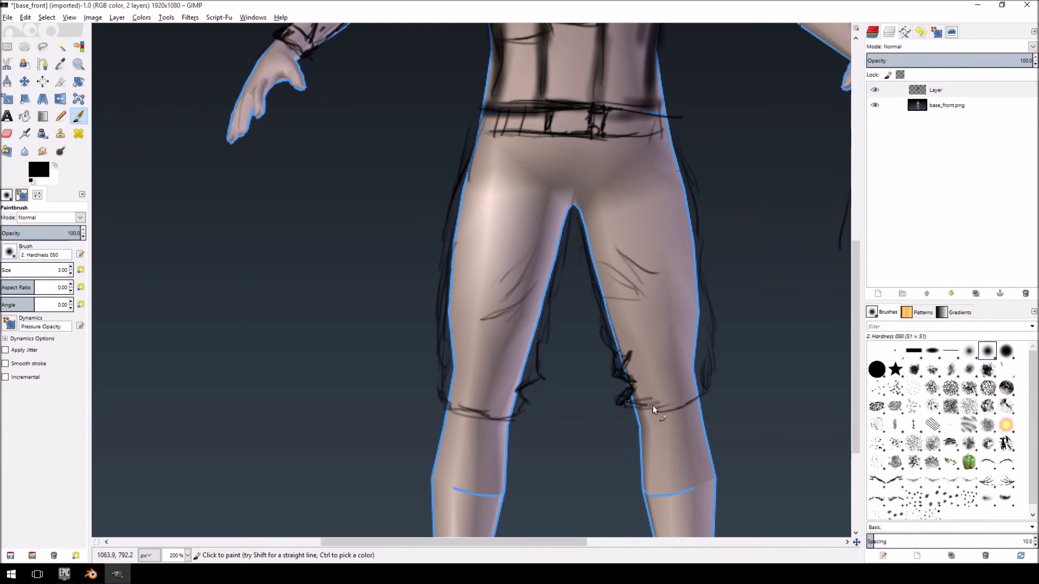
{"action": "left_click_drag", "start_coordinate": [655, 408], "coordinate": [705, 387]}
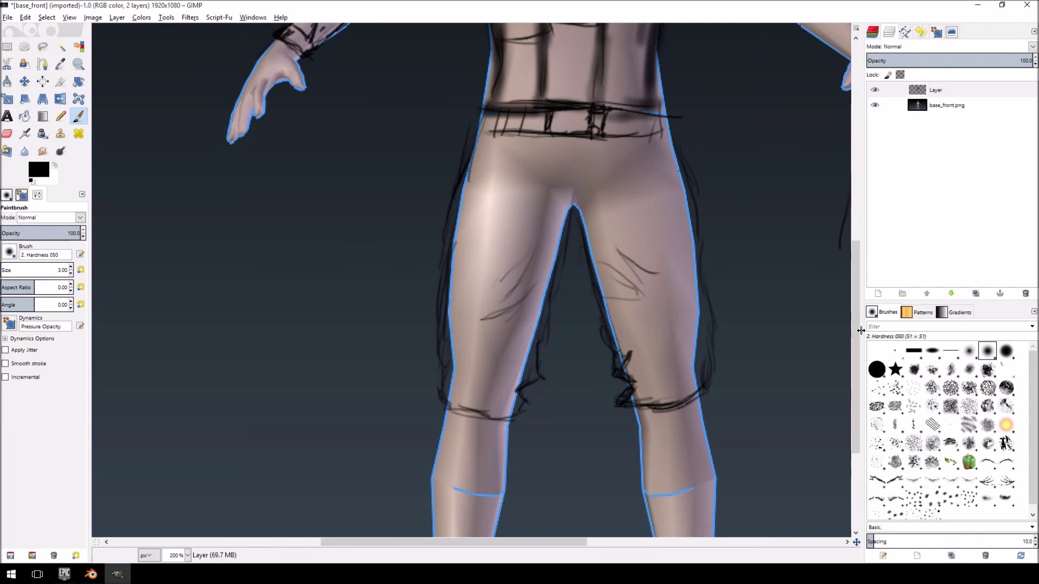
Paint a knee pad with a round centre plate and small corner rivets below the trouser cuff on the figure's right leg
{"action": "left_click_drag", "start_coordinate": [857, 326], "coordinate": [854, 382]}
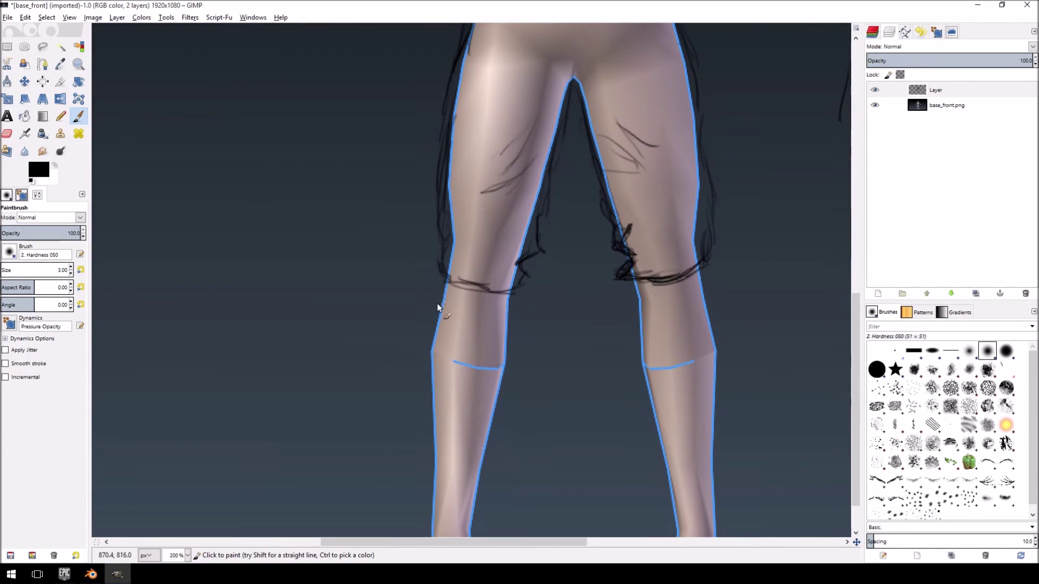
{"action": "mouse_move", "coordinate": [440, 288]}
{"action": "left_mouse_down"}
{"action": "mouse_move", "coordinate": [428, 351]}
{"action": "mouse_move", "coordinate": [479, 368]}
{"action": "mouse_move", "coordinate": [491, 367]}
{"action": "mouse_move", "coordinate": [515, 296]}
{"action": "mouse_move", "coordinate": [503, 358]}
{"action": "mouse_move", "coordinate": [480, 369]}
{"action": "left_mouse_up"}
{"action": "mouse_move", "coordinate": [444, 309]}
{"action": "left_mouse_down"}
{"action": "mouse_move", "coordinate": [489, 305]}
{"action": "mouse_move", "coordinate": [448, 302]}
{"action": "mouse_move", "coordinate": [468, 300]}
{"action": "mouse_move", "coordinate": [439, 352]}
{"action": "mouse_move", "coordinate": [470, 353]}
{"action": "mouse_move", "coordinate": [478, 304]}
{"action": "left_mouse_up"}
{"action": "mouse_move", "coordinate": [488, 342]}
{"action": "left_mouse_down"}
{"action": "mouse_move", "coordinate": [448, 352]}
{"action": "mouse_move", "coordinate": [439, 337]}
{"action": "mouse_move", "coordinate": [489, 309]}
{"action": "mouse_move", "coordinate": [443, 312]}
{"action": "mouse_move", "coordinate": [497, 351]}
{"action": "left_mouse_up"}
{"action": "mouse_move", "coordinate": [492, 304]}
{"action": "left_mouse_down"}
{"action": "mouse_move", "coordinate": [442, 325]}
{"action": "mouse_move", "coordinate": [495, 344]}
{"action": "mouse_move", "coordinate": [503, 302]}
{"action": "mouse_move", "coordinate": [489, 357]}
{"action": "left_mouse_up"}
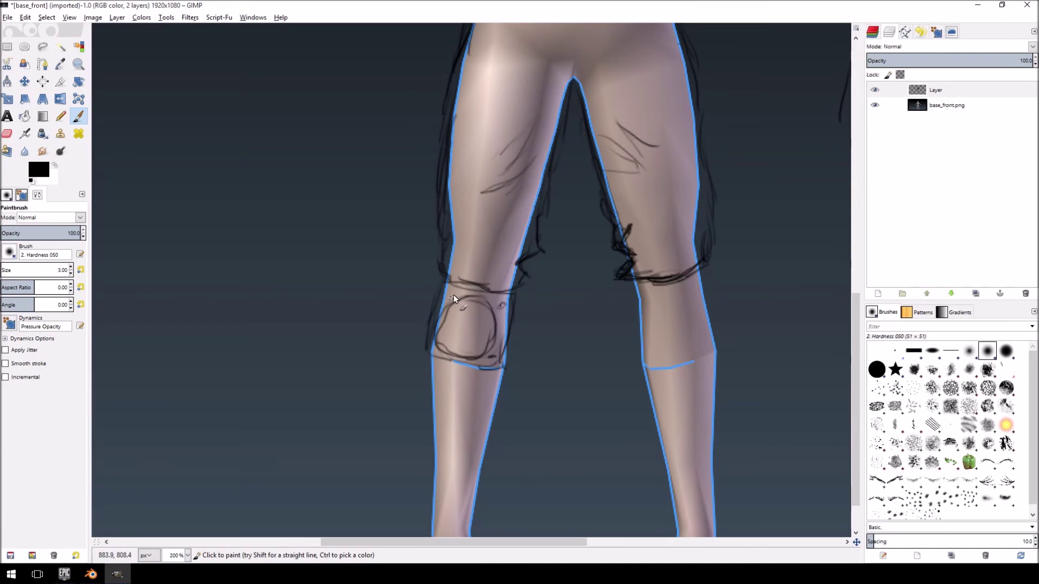
{"action": "left_click_drag", "start_coordinate": [452, 295], "coordinate": [446, 299]}
{"action": "left_click", "coordinate": [450, 339]}
Paint the matching knee pad with a round plate and corner rivets on the figure's left leg
{"action": "left_click_drag", "start_coordinate": [632, 291], "coordinate": [638, 307]}
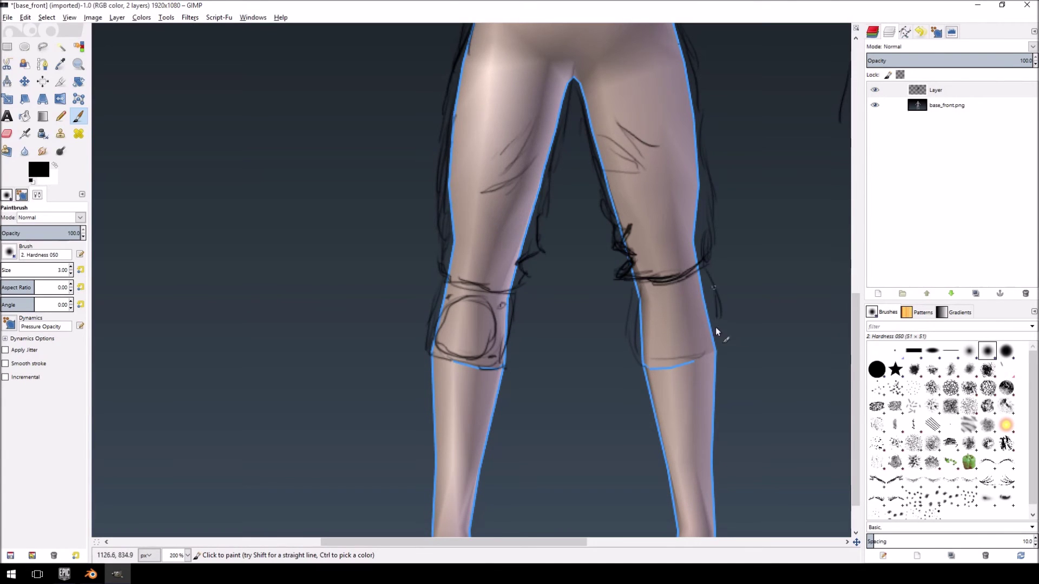
{"action": "left_click_drag", "start_coordinate": [715, 327], "coordinate": [704, 357]}
{"action": "left_click_drag", "start_coordinate": [661, 300], "coordinate": [674, 307]}
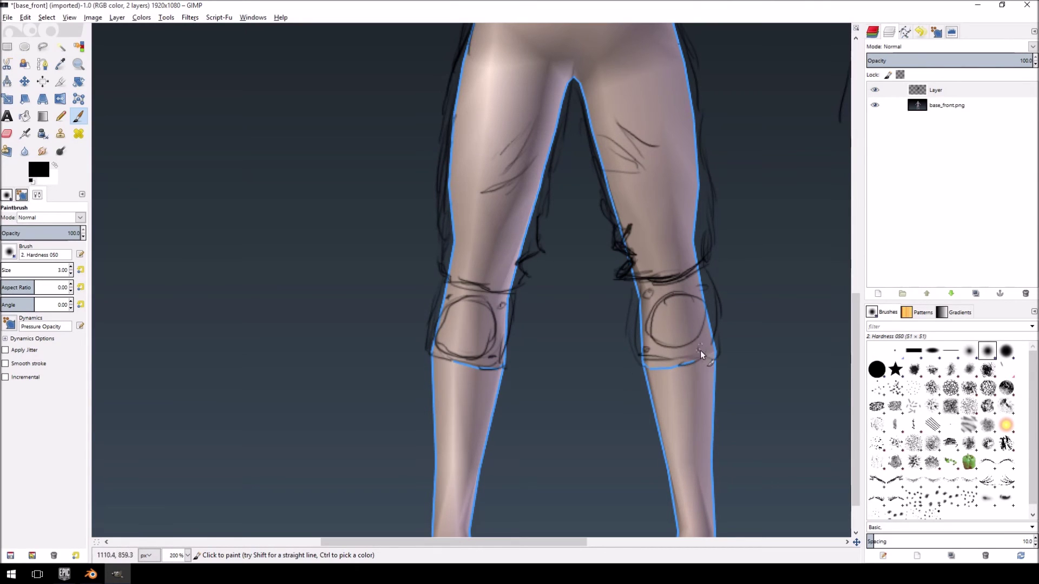
Paint a boot outline along both sides of the figure's right shin and around the foot
{"action": "scroll", "coordinate": [848, 401], "scroll_direction": "down", "scroll_amount": 2}
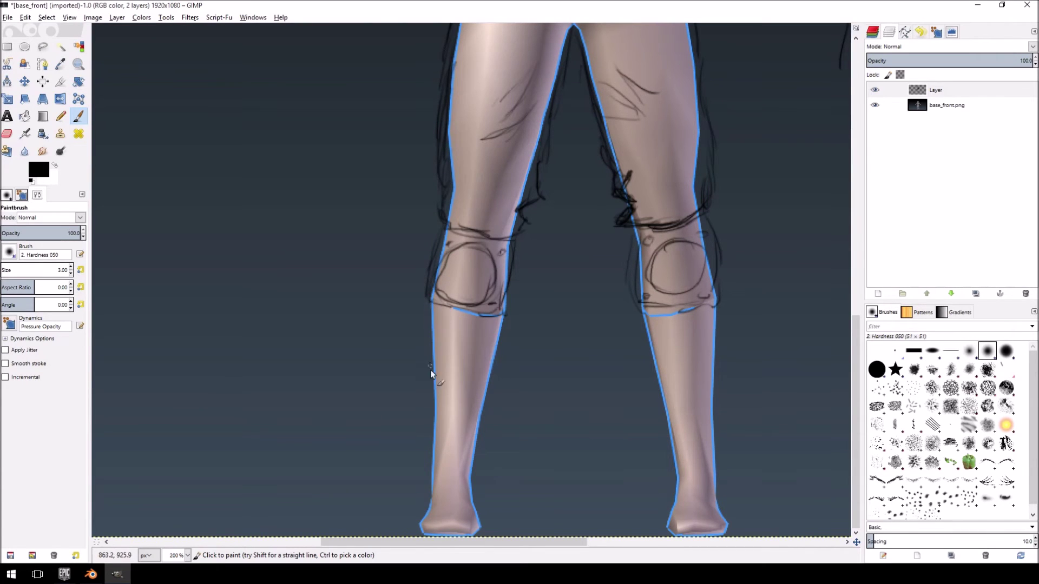
{"action": "mouse_move", "coordinate": [424, 315]}
{"action": "left_mouse_down"}
{"action": "mouse_move", "coordinate": [436, 408]}
{"action": "mouse_move", "coordinate": [427, 452]}
{"action": "mouse_move", "coordinate": [420, 429]}
{"action": "left_mouse_up"}
{"action": "left_click_drag", "start_coordinate": [422, 467], "coordinate": [403, 533]}
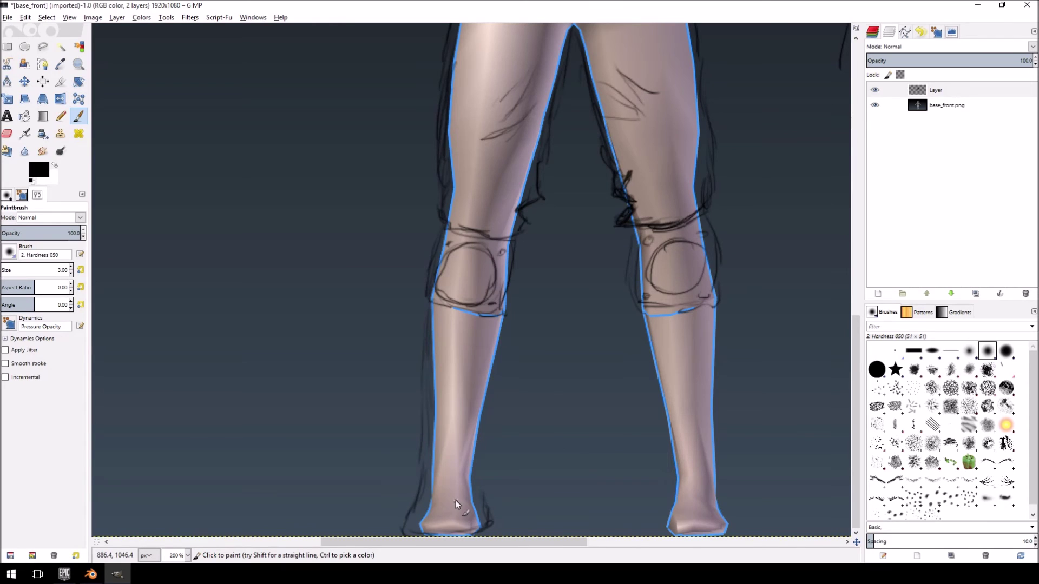
{"action": "scroll", "coordinate": [456, 499], "scroll_direction": "down", "scroll_amount": 1}
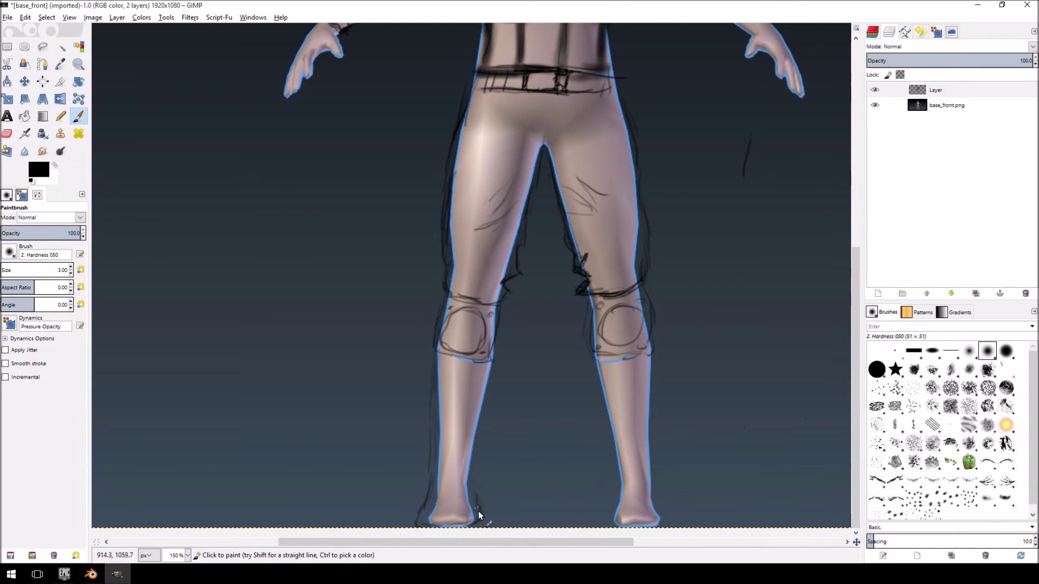
{"action": "mouse_move", "coordinate": [433, 381]}
{"action": "left_mouse_down"}
{"action": "mouse_move", "coordinate": [440, 474]}
{"action": "mouse_move", "coordinate": [433, 527]}
{"action": "left_mouse_up"}
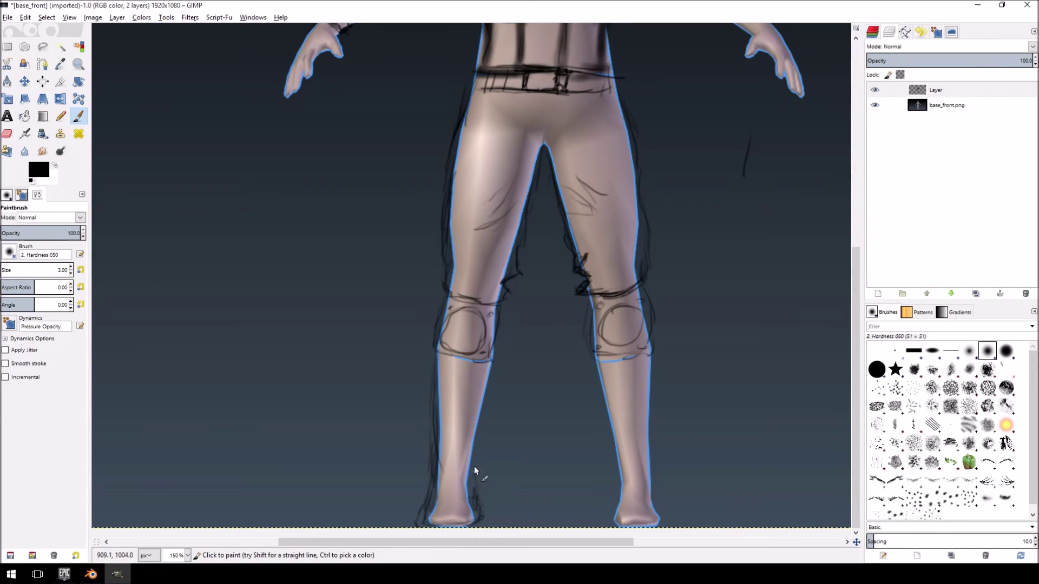
{"action": "mouse_move", "coordinate": [485, 374]}
{"action": "left_mouse_down"}
{"action": "mouse_move", "coordinate": [480, 452]}
{"action": "mouse_move", "coordinate": [477, 432]}
{"action": "left_mouse_up"}
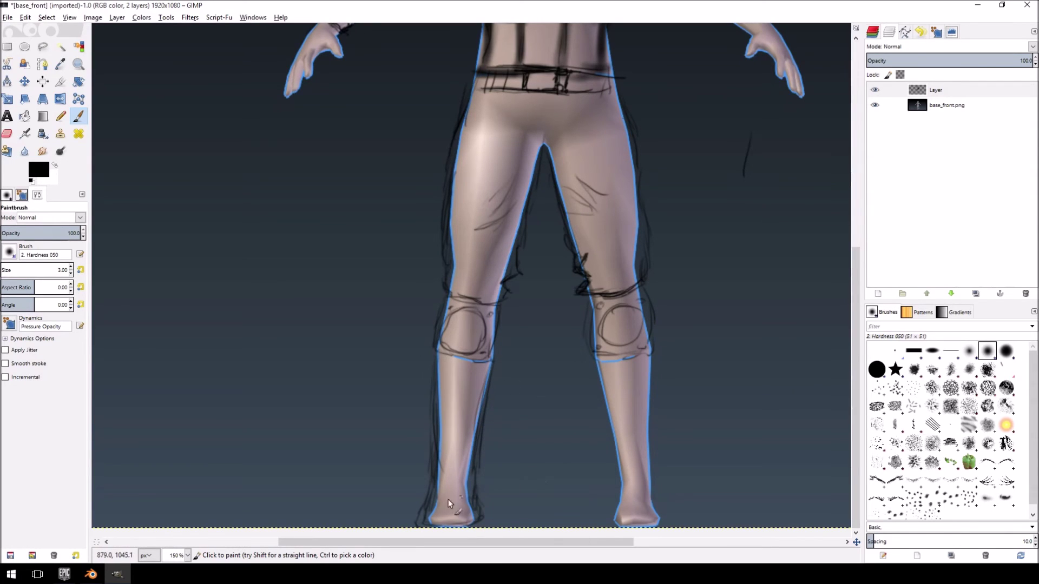
Paint an ankle band and slanted wrapping lines across the shin of the figure's right boot, reinforcing its outline
{"action": "mouse_move", "coordinate": [437, 494]}
{"action": "left_mouse_down"}
{"action": "mouse_move", "coordinate": [473, 495]}
{"action": "mouse_move", "coordinate": [438, 497]}
{"action": "left_mouse_up"}
{"action": "left_click_drag", "start_coordinate": [436, 496], "coordinate": [463, 491]}
{"action": "left_click_drag", "start_coordinate": [436, 372], "coordinate": [446, 390]}
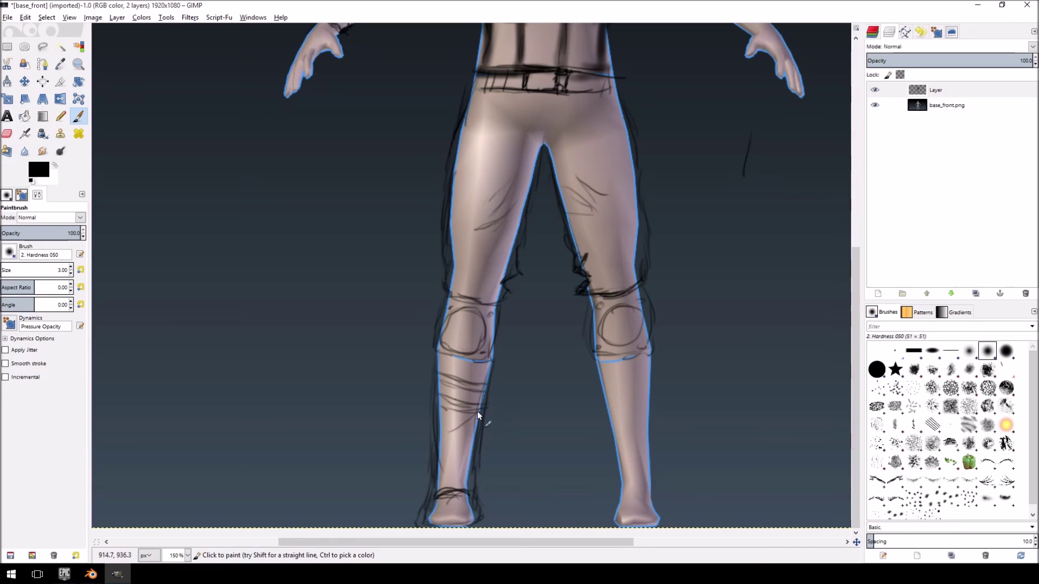
{"action": "left_click_drag", "start_coordinate": [466, 420], "coordinate": [438, 434]}
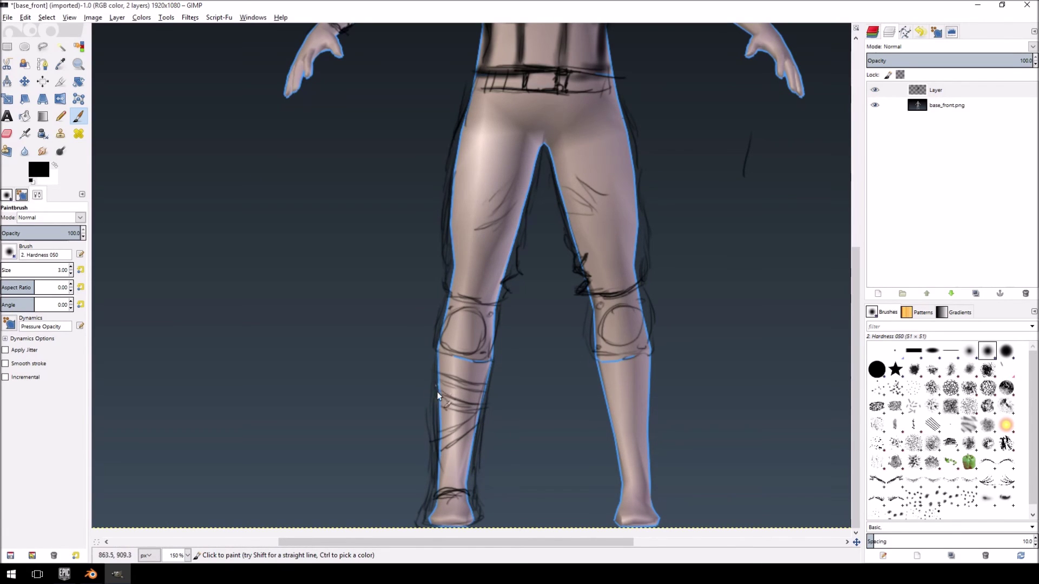
{"action": "left_click_drag", "start_coordinate": [439, 383], "coordinate": [442, 394]}
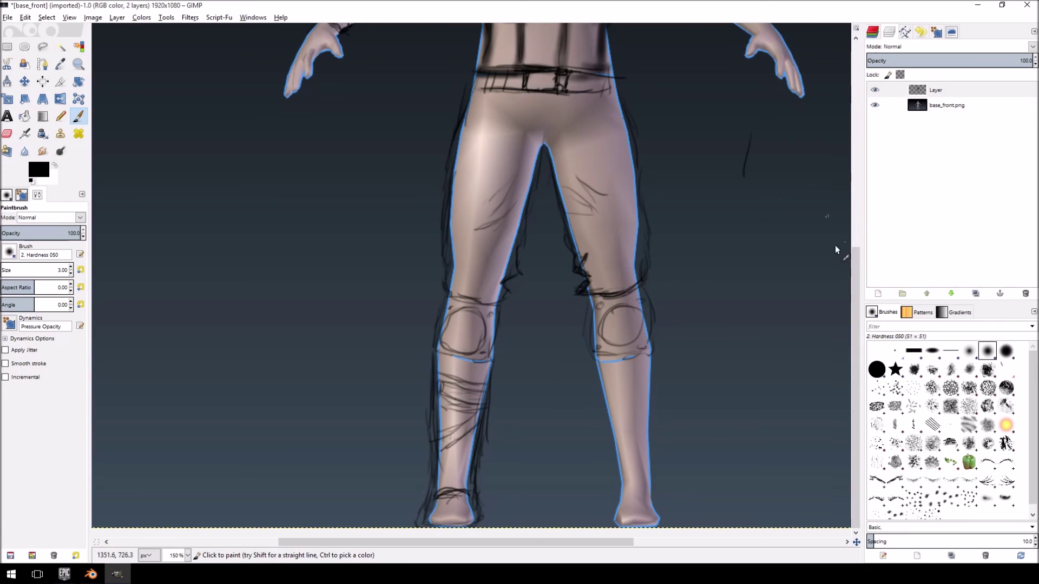
Hide the base_front.png layer to examine the whole line sketch on its own, and show the layer again
{"action": "left_click_drag", "start_coordinate": [851, 332], "coordinate": [943, 137]}
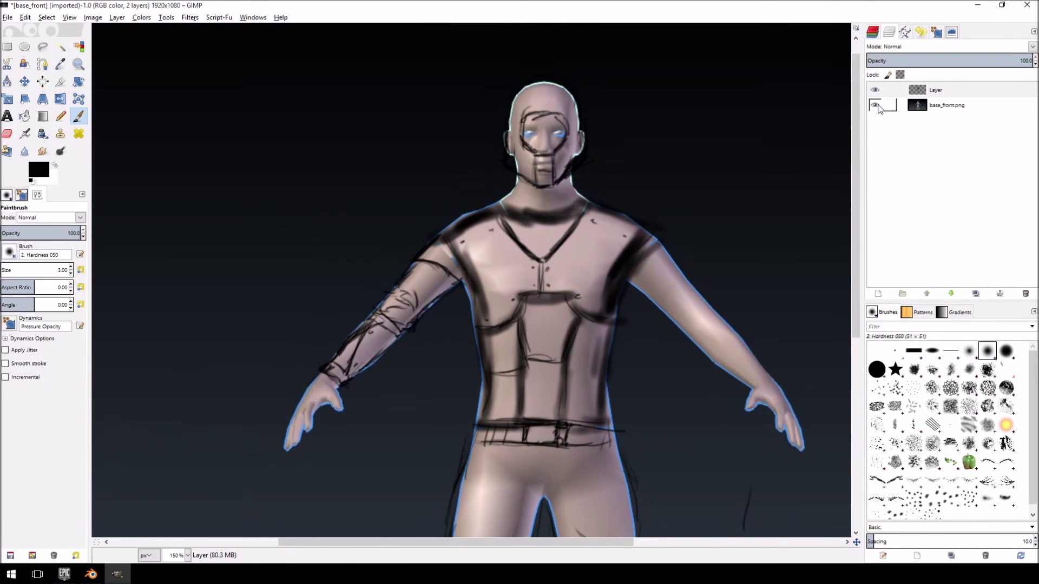
{"action": "left_click", "coordinate": [875, 105]}
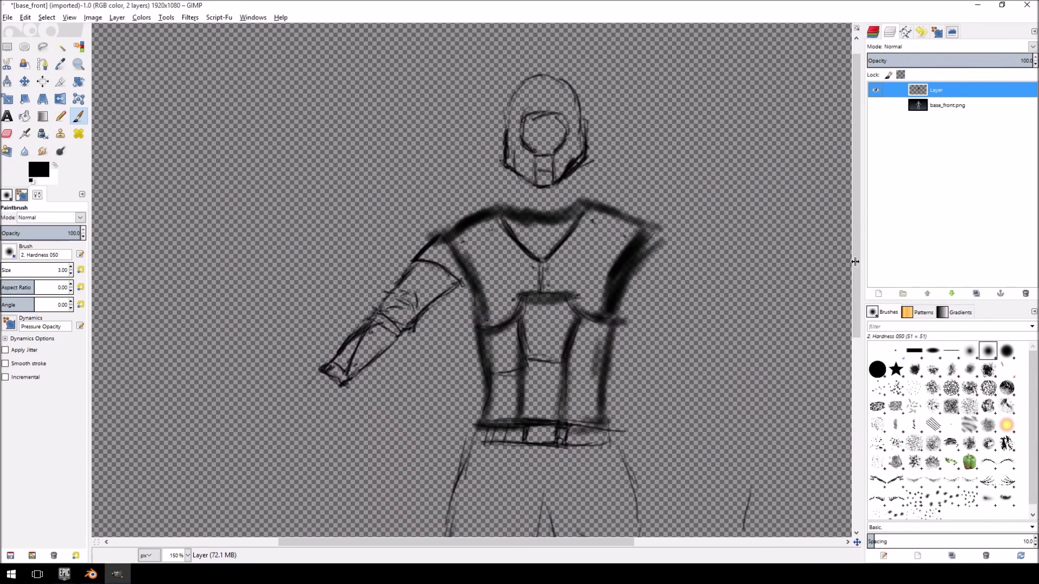
{"action": "left_click_drag", "start_coordinate": [854, 262], "coordinate": [849, 246]}
{"action": "scroll", "coordinate": [833, 292], "scroll_direction": "down", "scroll_amount": 5}
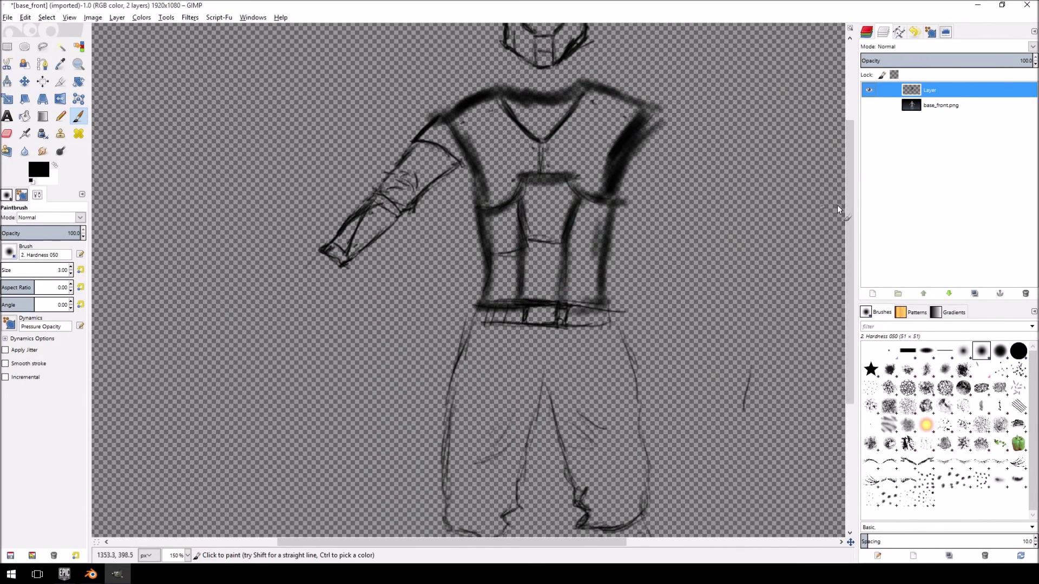
{"action": "scroll", "coordinate": [851, 198], "scroll_direction": "down", "scroll_amount": 8}
{"action": "scroll", "coordinate": [816, 303], "scroll_direction": "up", "scroll_amount": 5}
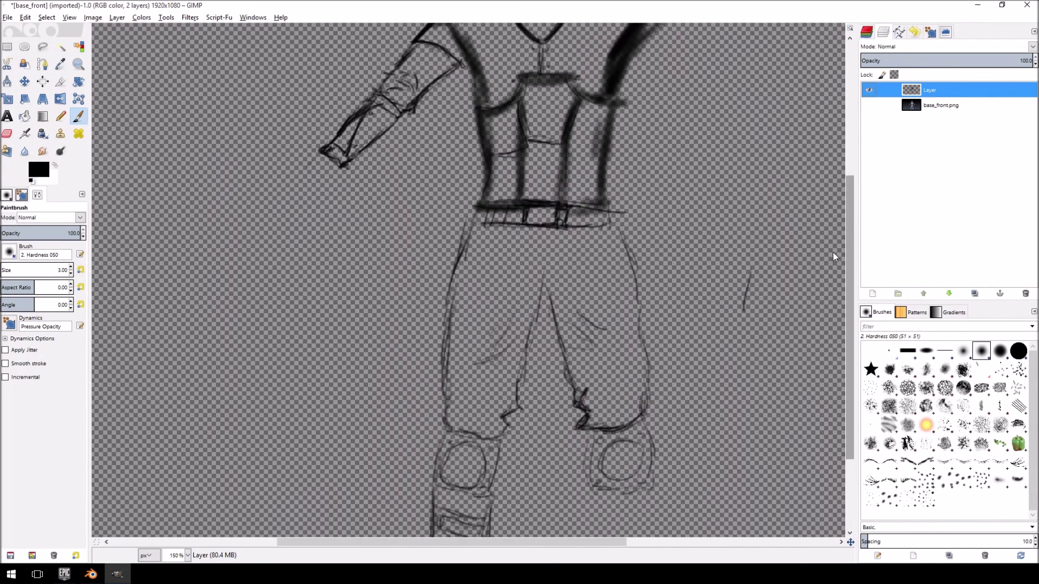
{"action": "scroll", "coordinate": [832, 252], "scroll_direction": "up", "scroll_amount": 8}
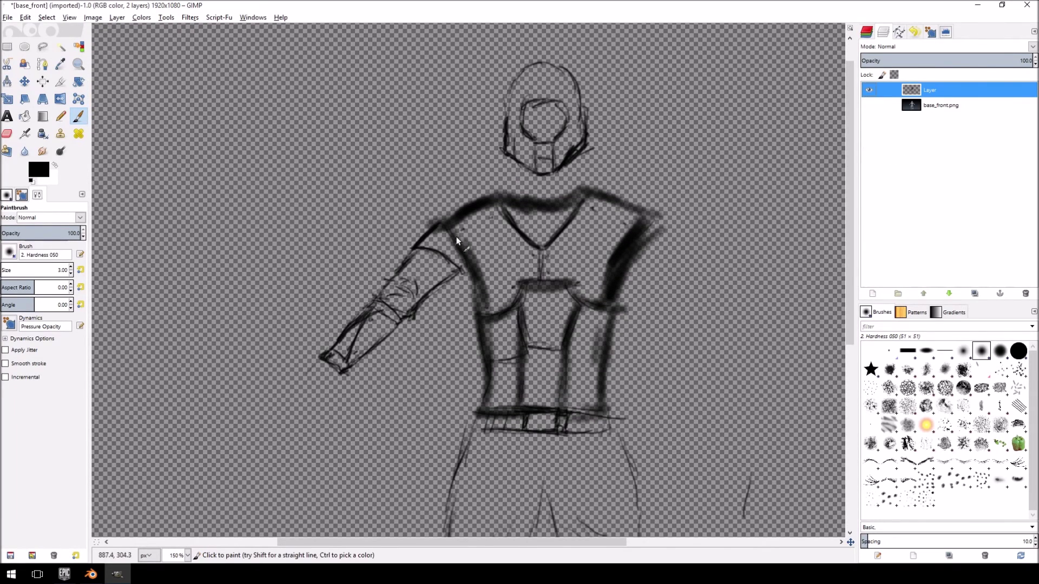
{"action": "left_click", "coordinate": [443, 222]}
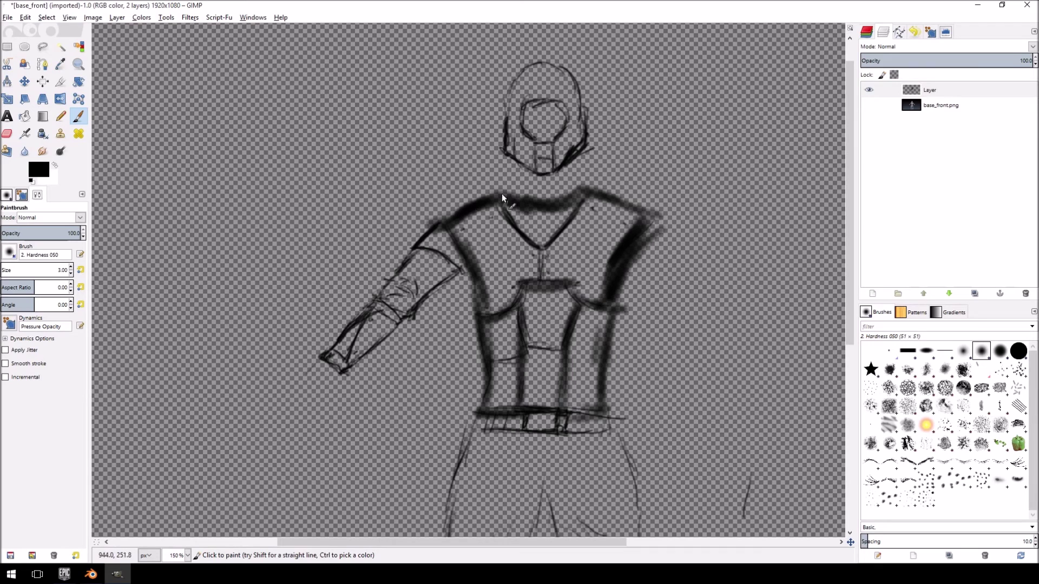
{"action": "left_click", "coordinate": [868, 105]}
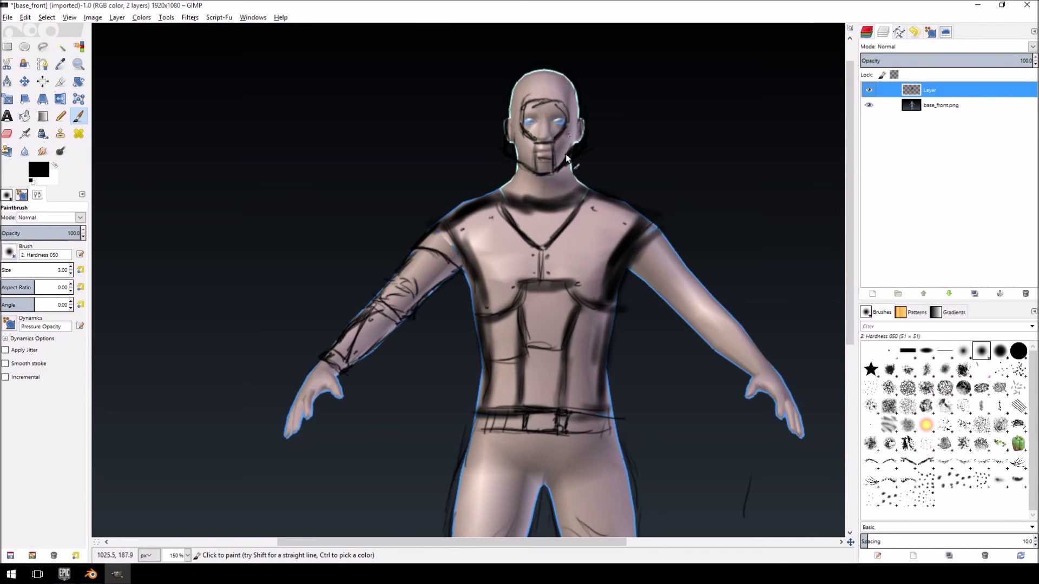
Paint a folded scarf around the neck and a pointed hood around the head, hiding the base_front.png layer to check the lines
{"action": "left_click", "coordinate": [504, 177]}
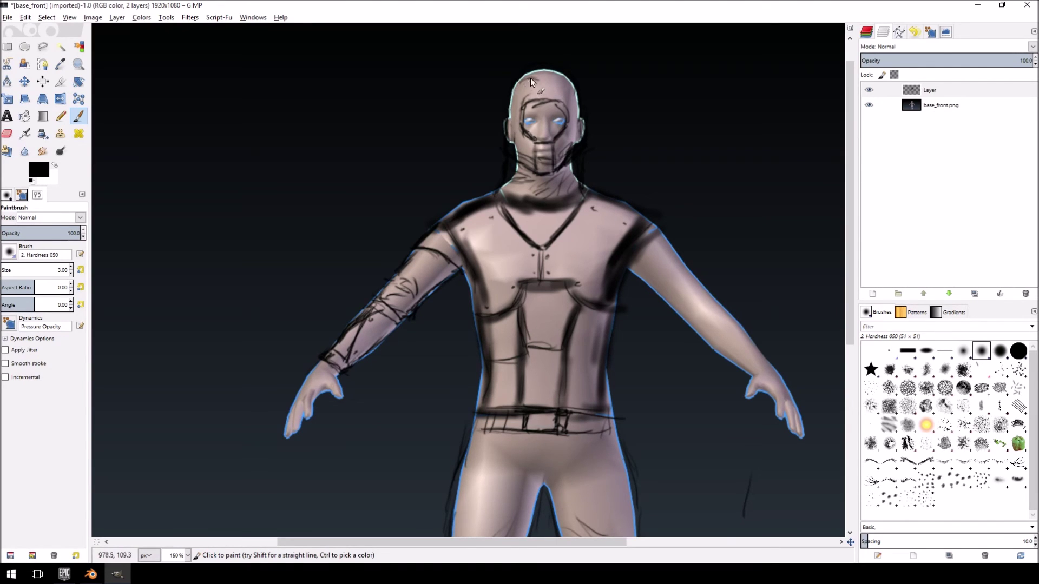
{"action": "left_click", "coordinate": [504, 106]}
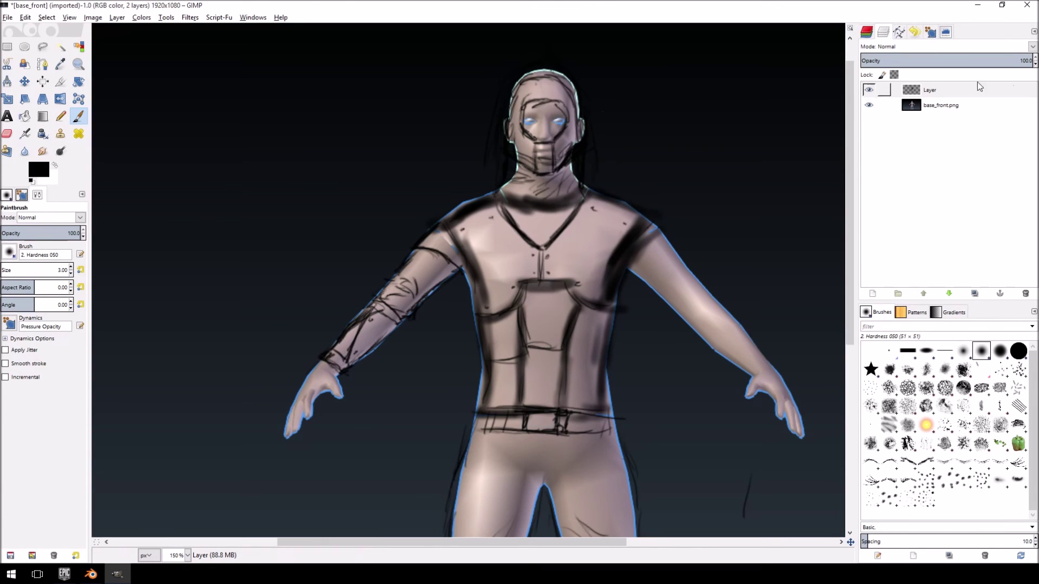
{"action": "left_click", "coordinate": [868, 105]}
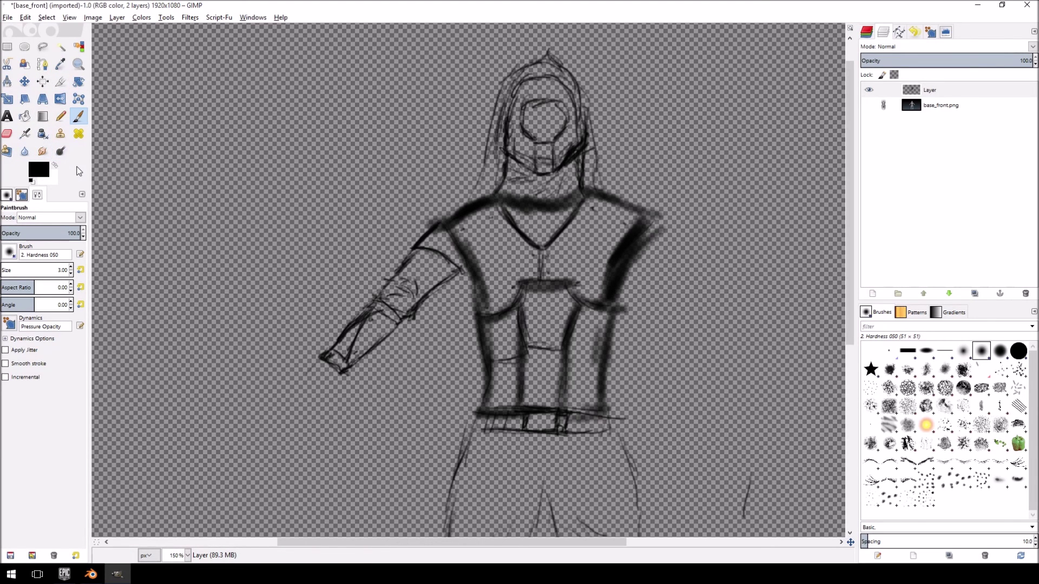
Erase the mask's lower jaw lines and the overlapping lines around the chin with the Eraser at size 26
{"action": "left_click", "coordinate": [8, 136]}
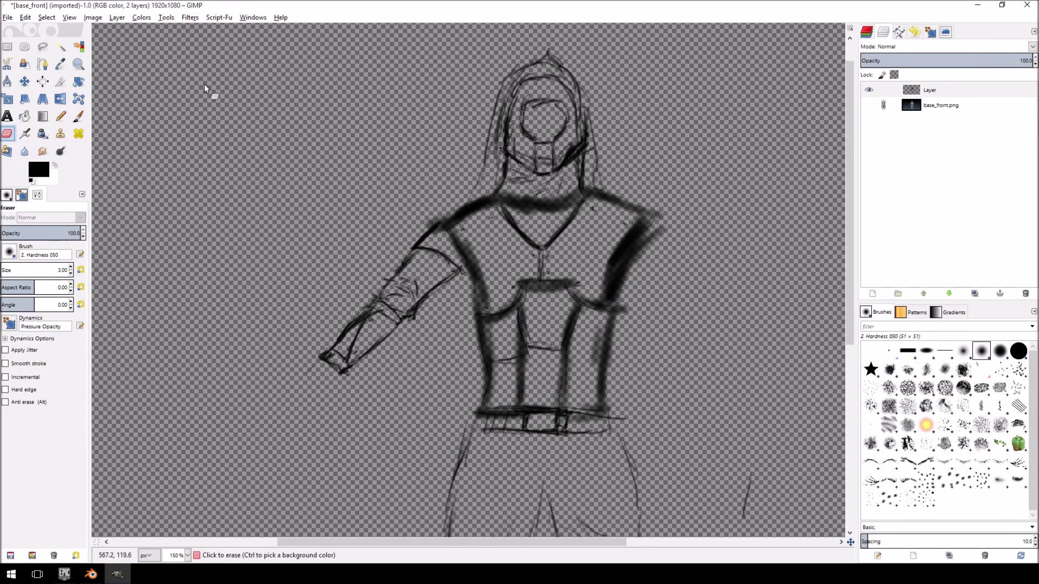
{"action": "left_click", "coordinate": [78, 116]}
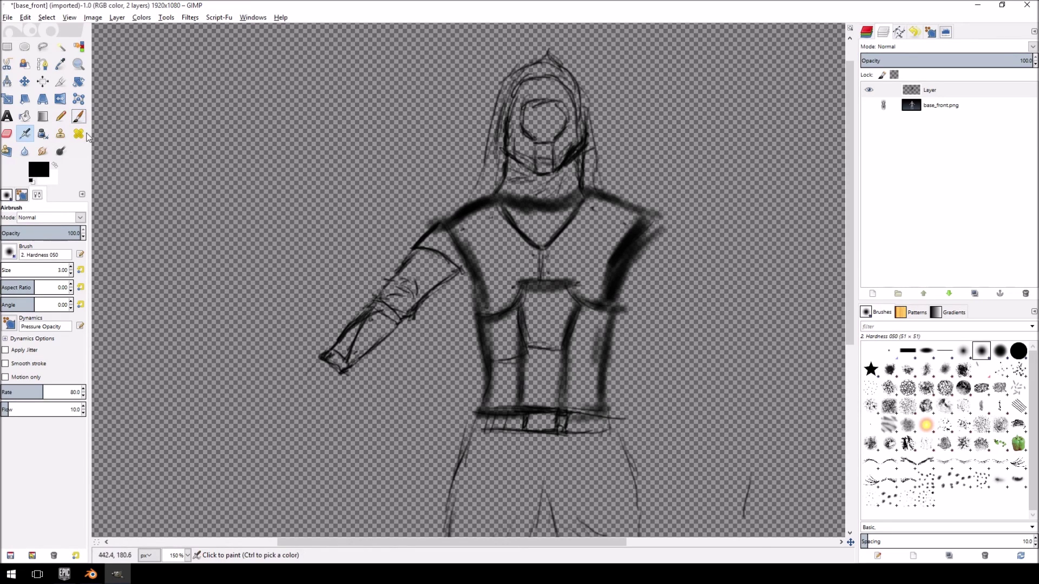
{"action": "left_click", "coordinate": [7, 134]}
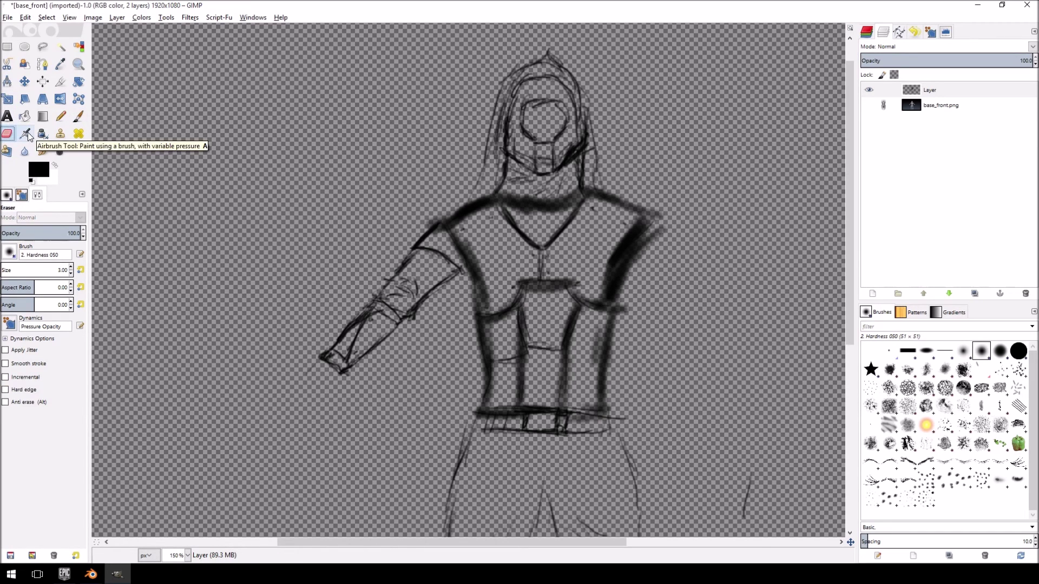
{"action": "key", "text": "p"}
{"action": "key", "text": "shift+e"}
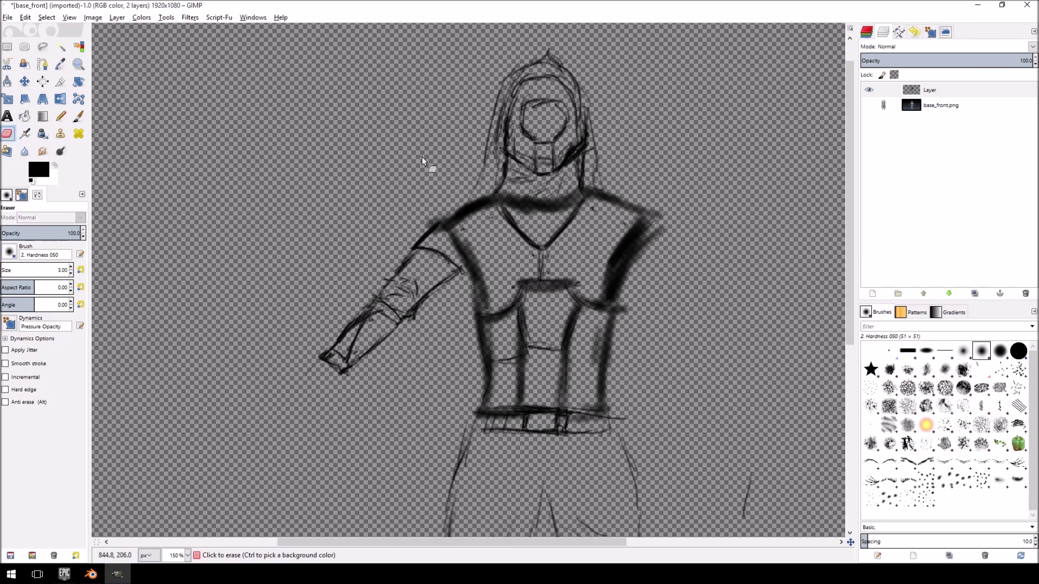
{"action": "key", "text": "p"}
{"action": "key", "text": "shift+e"}
{"action": "key", "text": "bracketleft"}
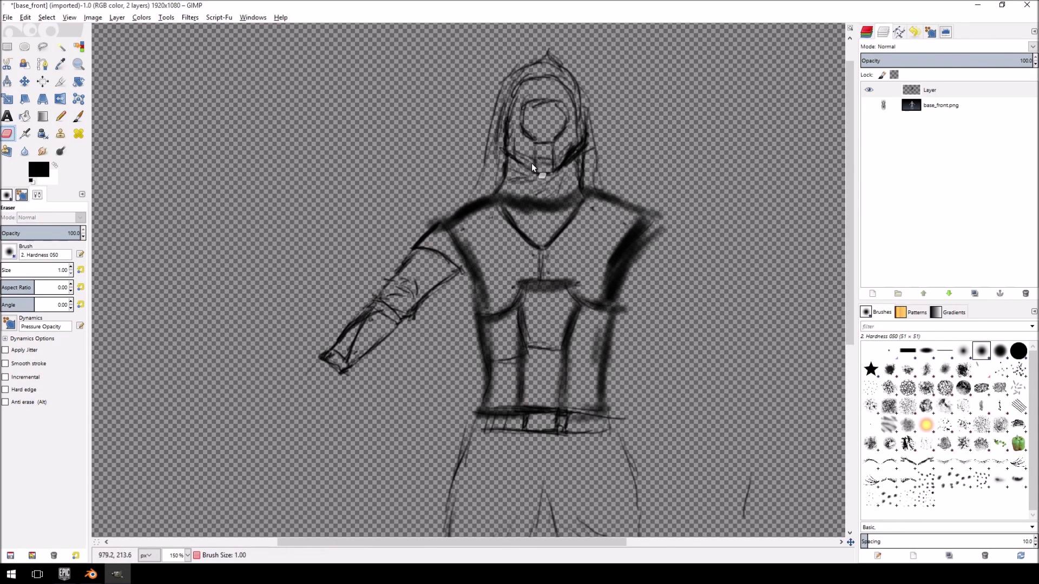
{"action": "key", "text": "bracketright"}
{"action": "key", "text": "bracketright"}
{"action": "key", "text": "bracketright"}
{"action": "key", "text": "bracketright"}
{"action": "key", "text": "bracketright"}
{"action": "key", "text": "bracketright"}
{"action": "key", "text": "bracketright"}
{"action": "key", "text": "bracketright"}
{"action": "key", "text": "bracketright"}
{"action": "key", "text": "bracketright"}
{"action": "key", "text": "bracketright"}
{"action": "key", "text": "bracketright"}
{"action": "key", "text": "bracketright"}
{"action": "key", "text": "bracketright"}
{"action": "key", "text": "bracketright"}
{"action": "key", "text": "bracketright"}
{"action": "key", "text": "bracketright"}
{"action": "key", "text": "bracketright"}
{"action": "key", "text": "bracketright"}
{"action": "key", "text": "bracketright"}
{"action": "mouse_move", "coordinate": [539, 167]}
{"action": "left_mouse_down"}
{"action": "mouse_move", "coordinate": [511, 159]}
{"action": "mouse_move", "coordinate": [554, 174]}
{"action": "mouse_move", "coordinate": [575, 155]}
{"action": "left_mouse_up"}
{"action": "left_click", "coordinate": [511, 158]}
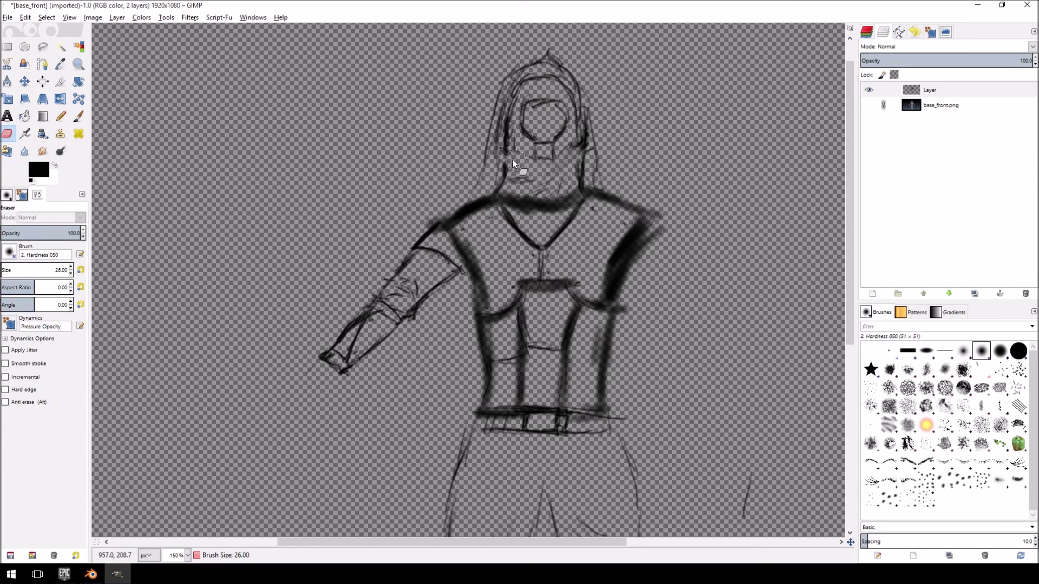
{"action": "mouse_move", "coordinate": [512, 159]}
{"action": "left_mouse_down"}
{"action": "mouse_move", "coordinate": [501, 179]}
{"action": "mouse_move", "coordinate": [576, 163]}
{"action": "left_mouse_up"}
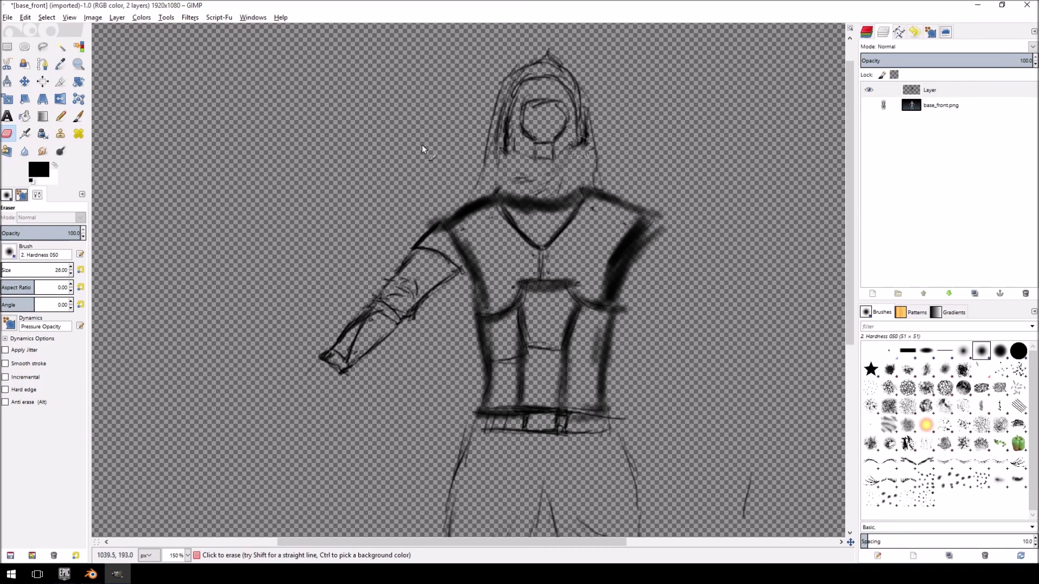
Repaint the scarf's upper edge and folds below the mask and the hood's lower sides with the Paintbrush at size 4
{"action": "key", "text": "p"}
{"action": "key", "text": "bracketleft"}
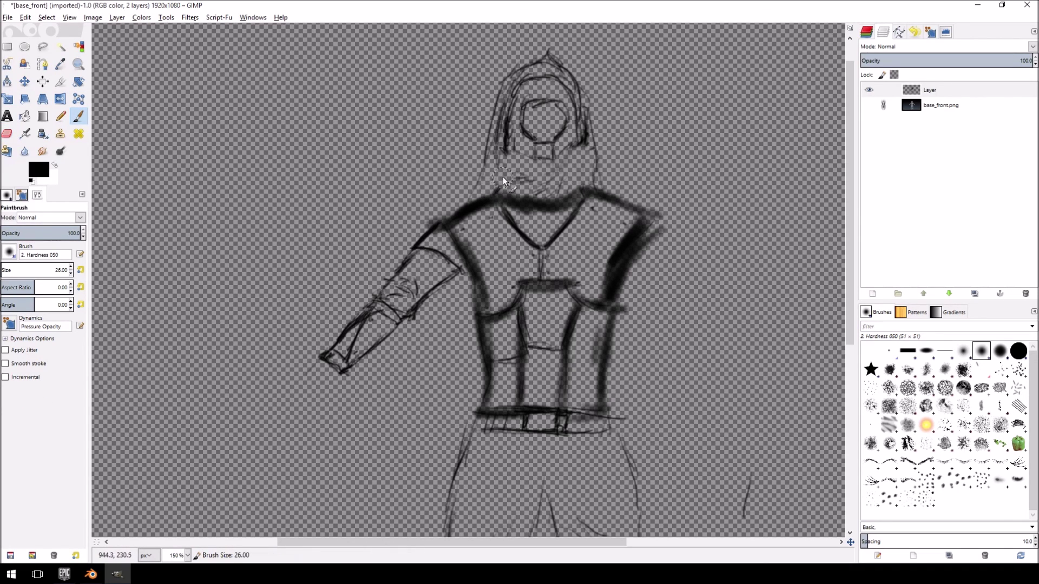
{"action": "key", "text": "bracketleft"}
{"action": "key", "text": "bracketleft"}
{"action": "key", "text": "bracketleft"}
{"action": "key", "text": "bracketleft"}
{"action": "key", "text": "bracketleft"}
{"action": "key", "text": "bracketleft"}
{"action": "key", "text": "bracketleft"}
{"action": "key", "text": "bracketleft"}
{"action": "key", "text": "bracketleft"}
{"action": "key", "text": "bracketleft"}
{"action": "key", "text": "bracketleft"}
{"action": "key", "text": "bracketleft"}
{"action": "key", "text": "bracketleft"}
{"action": "key", "text": "bracketleft"}
{"action": "key", "text": "bracketleft"}
{"action": "key", "text": "bracketleft"}
{"action": "key", "text": "bracketleft"}
{"action": "key", "text": "bracketleft"}
{"action": "key", "text": "bracketleft"}
{"action": "key", "text": "bracketleft"}
{"action": "mouse_move", "coordinate": [539, 172]}
{"action": "left_mouse_down"}
{"action": "mouse_move", "coordinate": [551, 159]}
{"action": "mouse_move", "coordinate": [520, 165]}
{"action": "mouse_move", "coordinate": [577, 148]}
{"action": "mouse_move", "coordinate": [575, 158]}
{"action": "left_mouse_up"}
{"action": "left_click_drag", "start_coordinate": [590, 147], "coordinate": [588, 193]}
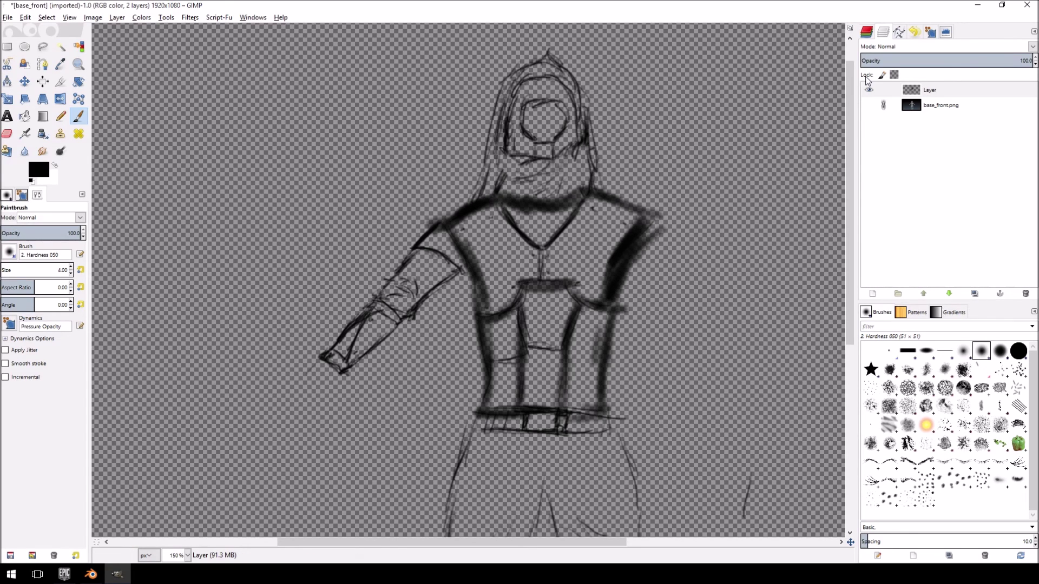
Add a new 1920 × 1080 px layer filled with white and place it at the bottom of the layer stack
{"action": "left_click", "coordinate": [872, 294]}
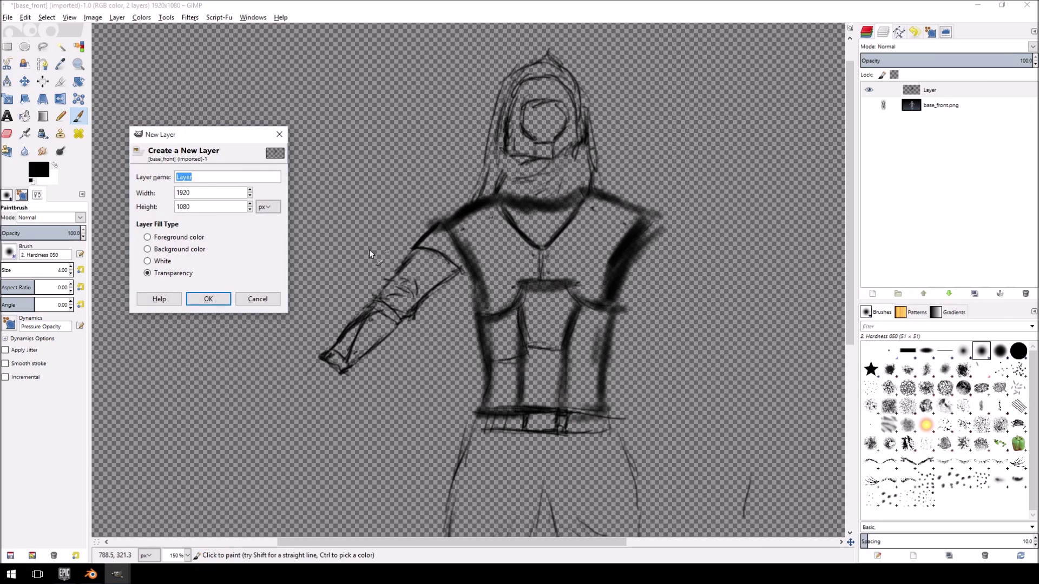
{"action": "left_click", "coordinate": [161, 261]}
{"action": "left_click", "coordinate": [208, 299]}
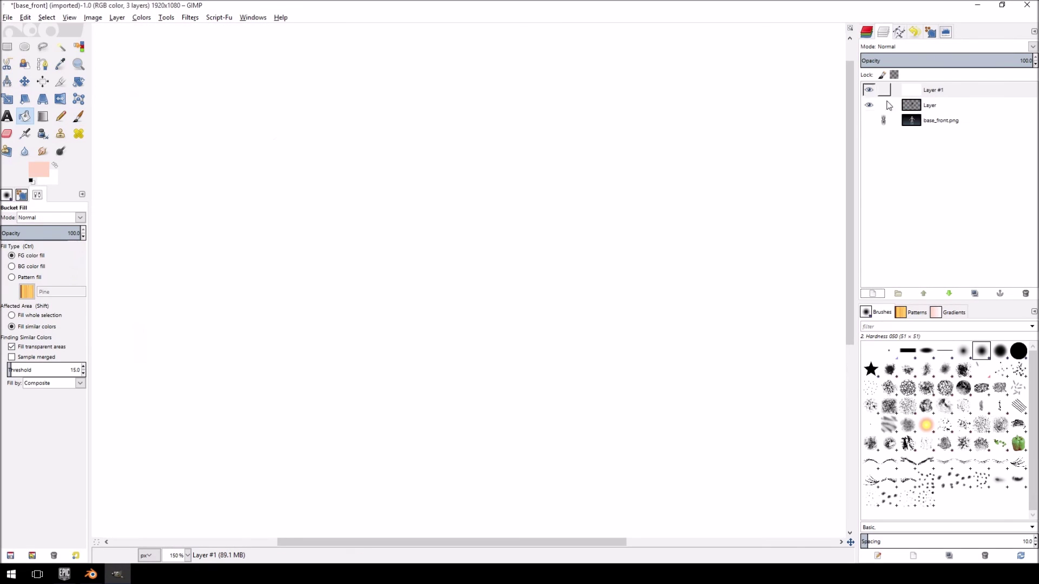
{"action": "left_click_drag", "start_coordinate": [919, 90], "coordinate": [915, 135]}
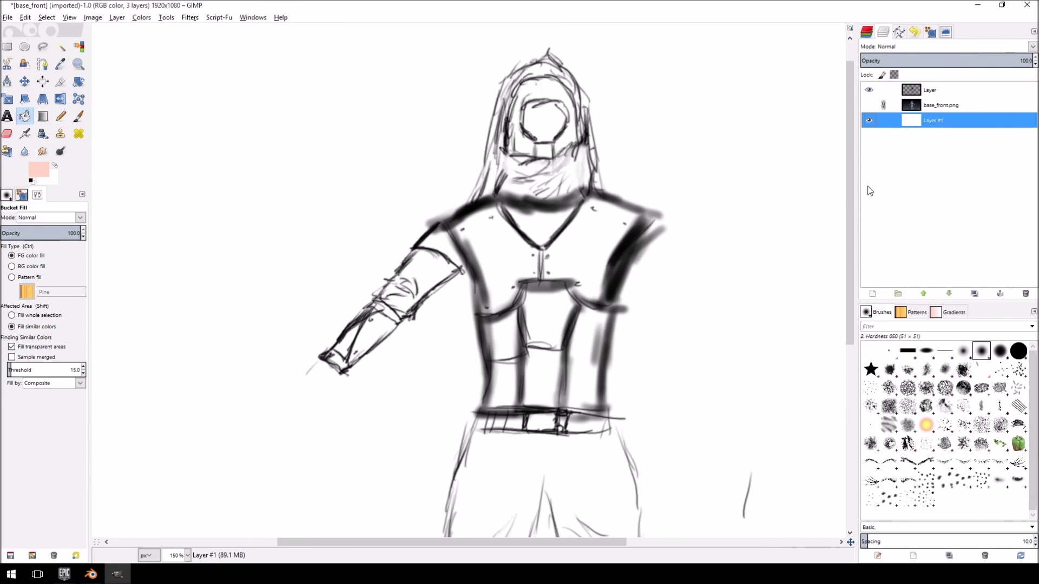
Reset the foreground colour to black and paint extra strokes along the hood's edges and beside the mask
{"action": "key", "text": "d"}
{"action": "key", "text": "p"}
{"action": "left_click_drag", "start_coordinate": [592, 172], "coordinate": [601, 163]}
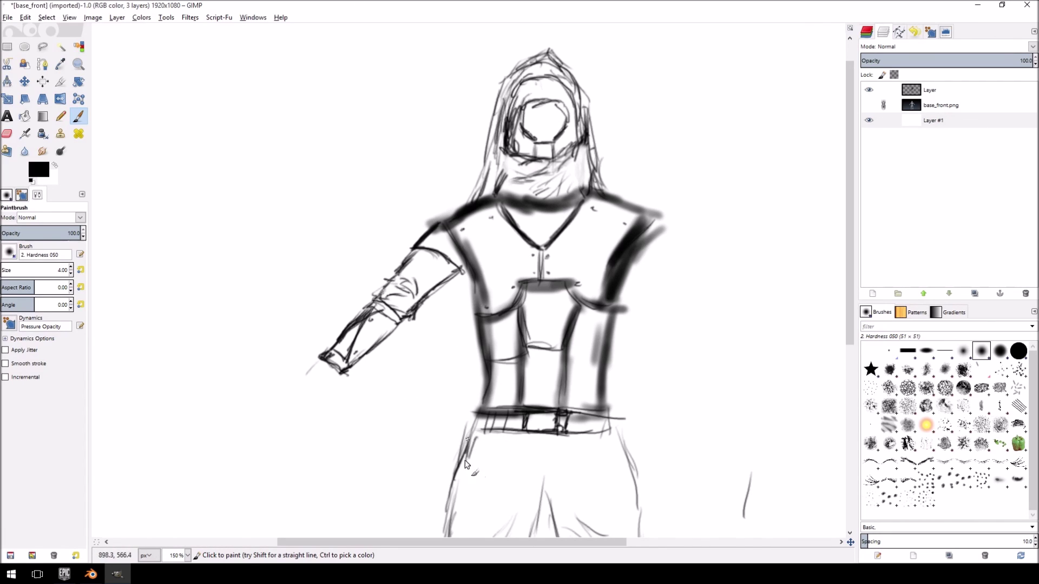
{"action": "left_click_drag", "start_coordinate": [848, 261], "coordinate": [832, 293]}
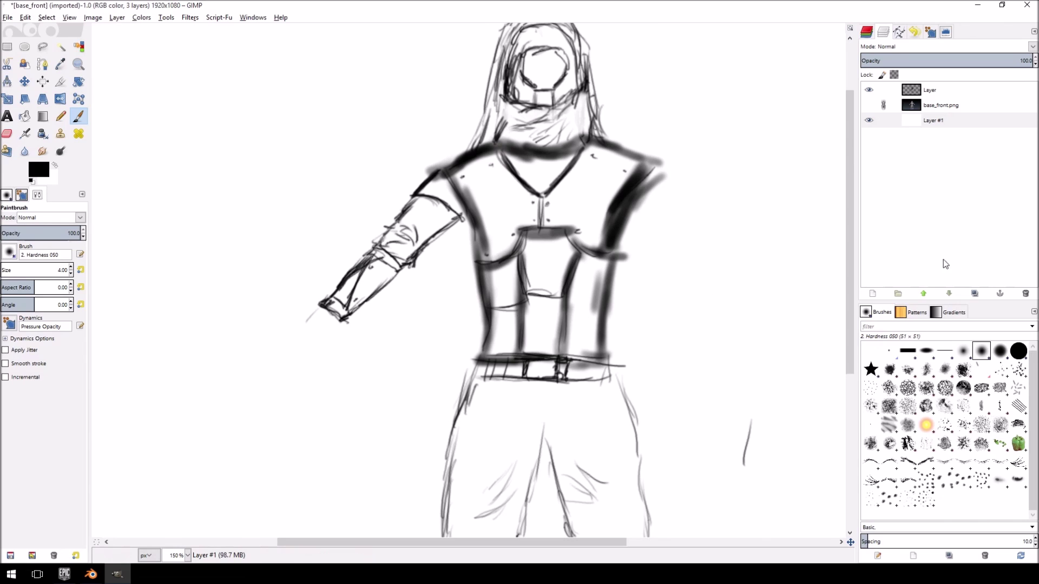
{"action": "left_click_drag", "start_coordinate": [852, 296], "coordinate": [855, 250]}
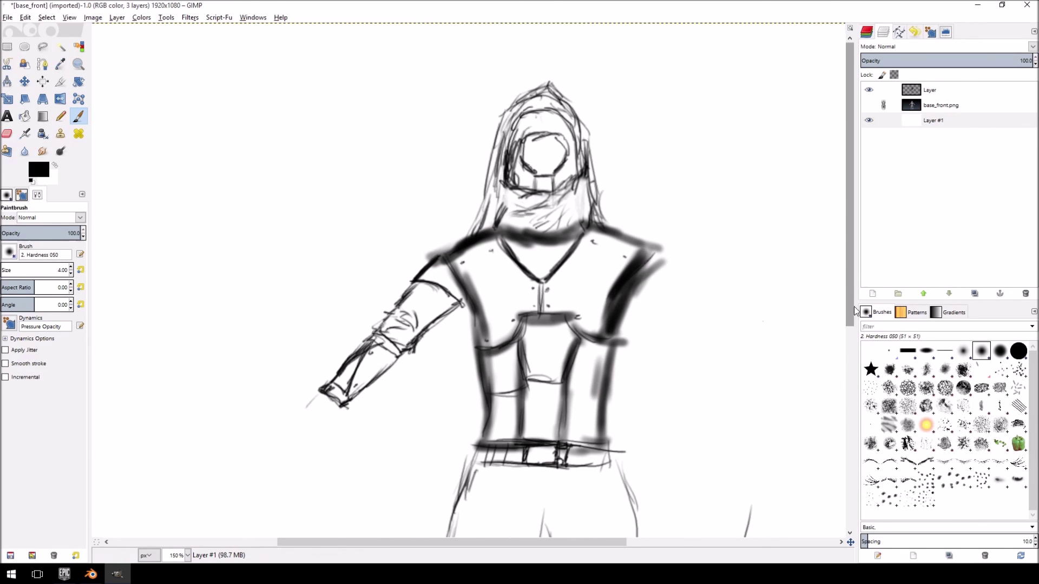
{"action": "mouse_move", "coordinate": [849, 310]}
{"action": "left_mouse_down"}
{"action": "mouse_move", "coordinate": [839, 387]}
{"action": "mouse_move", "coordinate": [850, 512]}
{"action": "mouse_move", "coordinate": [869, 516]}
{"action": "mouse_move", "coordinate": [926, 326]}
{"action": "left_mouse_up"}
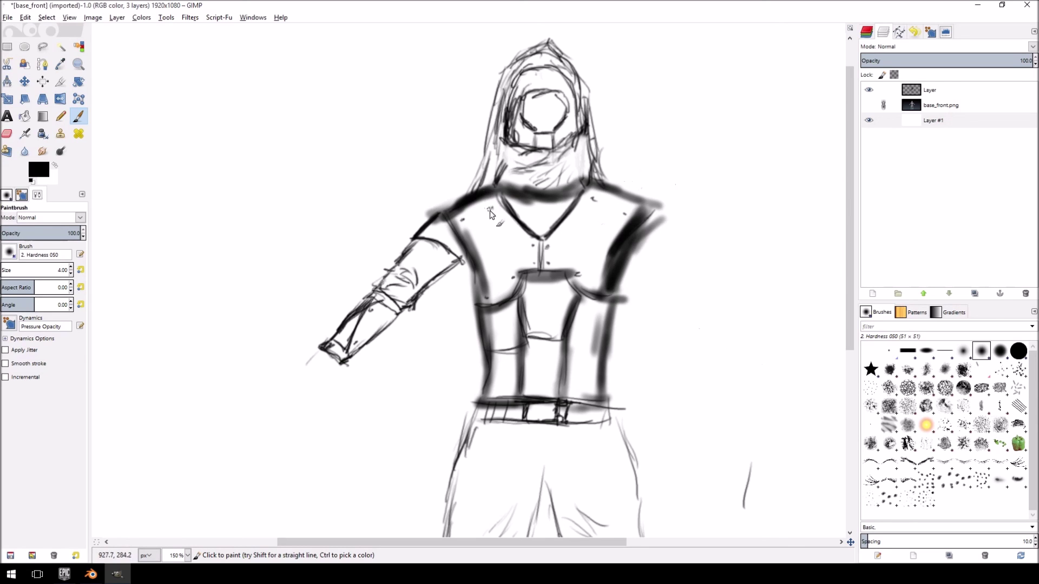
Paint draped scarf folds from the neck across the V-shaped collar and over the figure's left shoulder with the Paintbrush at size 4
{"action": "key", "text": "shift+e"}
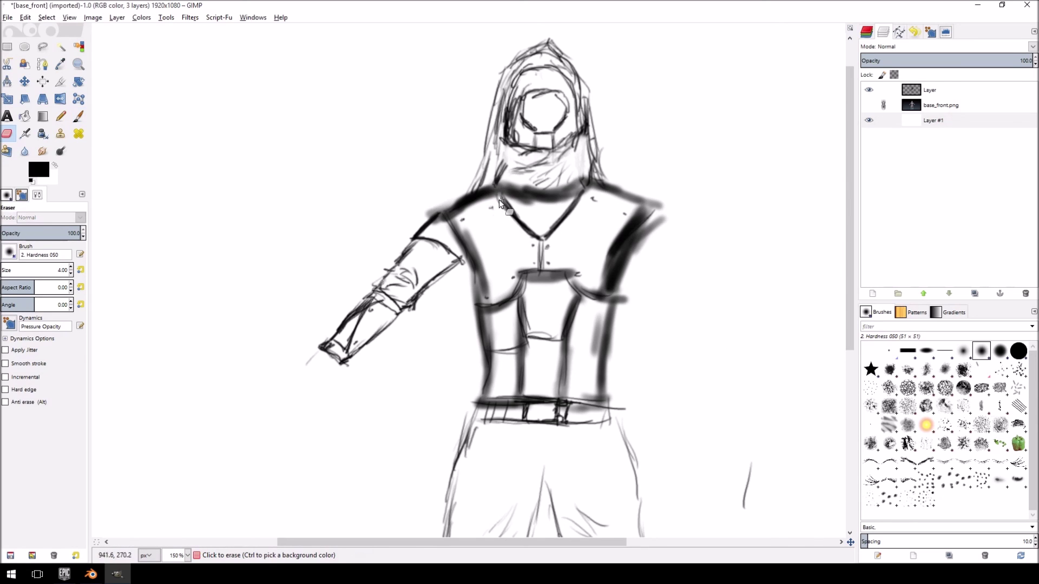
{"action": "key", "text": "p"}
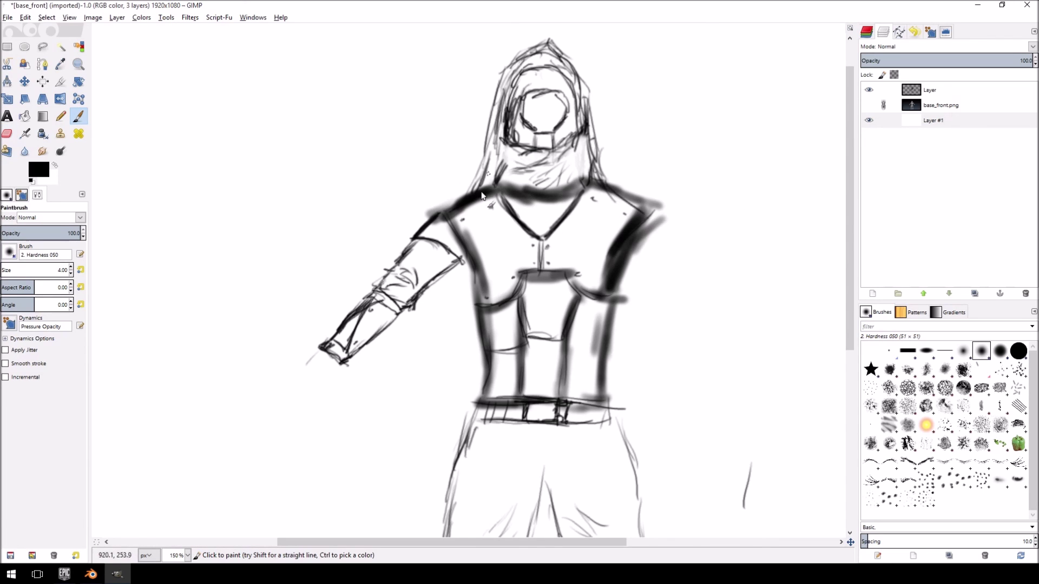
{"action": "left_click_drag", "start_coordinate": [538, 229], "coordinate": [607, 242]}
{"action": "mouse_move", "coordinate": [565, 208]}
{"action": "left_mouse_down"}
{"action": "mouse_move", "coordinate": [629, 221]}
{"action": "mouse_move", "coordinate": [582, 197]}
{"action": "mouse_move", "coordinate": [634, 216]}
{"action": "left_mouse_up"}
{"action": "left_click_drag", "start_coordinate": [587, 189], "coordinate": [622, 210]}
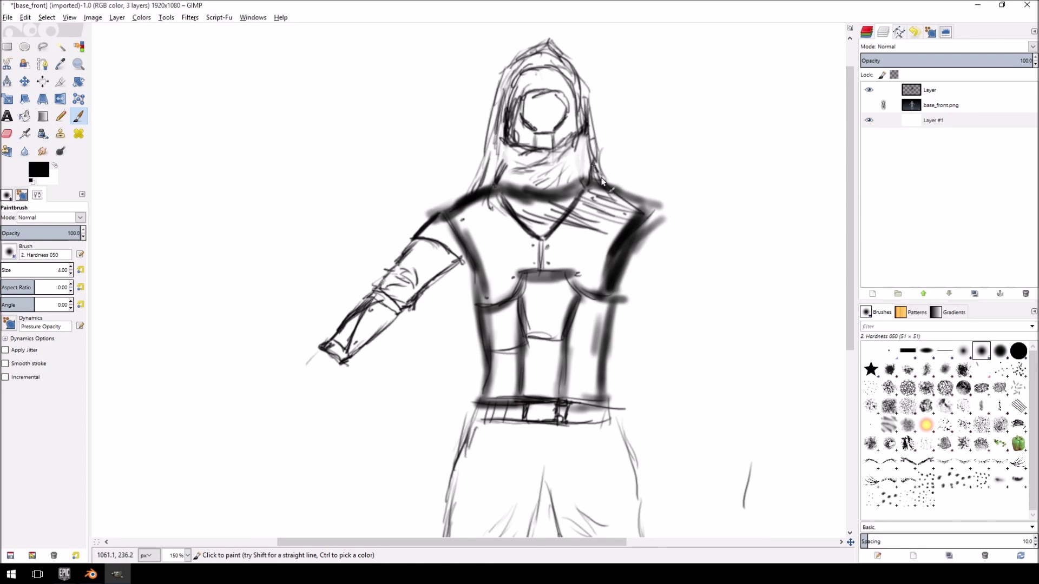
{"action": "left_click_drag", "start_coordinate": [589, 167], "coordinate": [647, 210]}
{"action": "mouse_move", "coordinate": [595, 196]}
{"action": "left_mouse_down"}
{"action": "mouse_move", "coordinate": [645, 212]}
{"action": "mouse_move", "coordinate": [595, 209]}
{"action": "mouse_move", "coordinate": [617, 216]}
{"action": "mouse_move", "coordinate": [599, 208]}
{"action": "mouse_move", "coordinate": [614, 219]}
{"action": "mouse_move", "coordinate": [582, 217]}
{"action": "mouse_move", "coordinate": [618, 229]}
{"action": "mouse_move", "coordinate": [592, 244]}
{"action": "left_mouse_up"}
{"action": "mouse_move", "coordinate": [536, 217]}
{"action": "left_mouse_down"}
{"action": "mouse_move", "coordinate": [559, 227]}
{"action": "mouse_move", "coordinate": [519, 217]}
{"action": "left_mouse_up"}
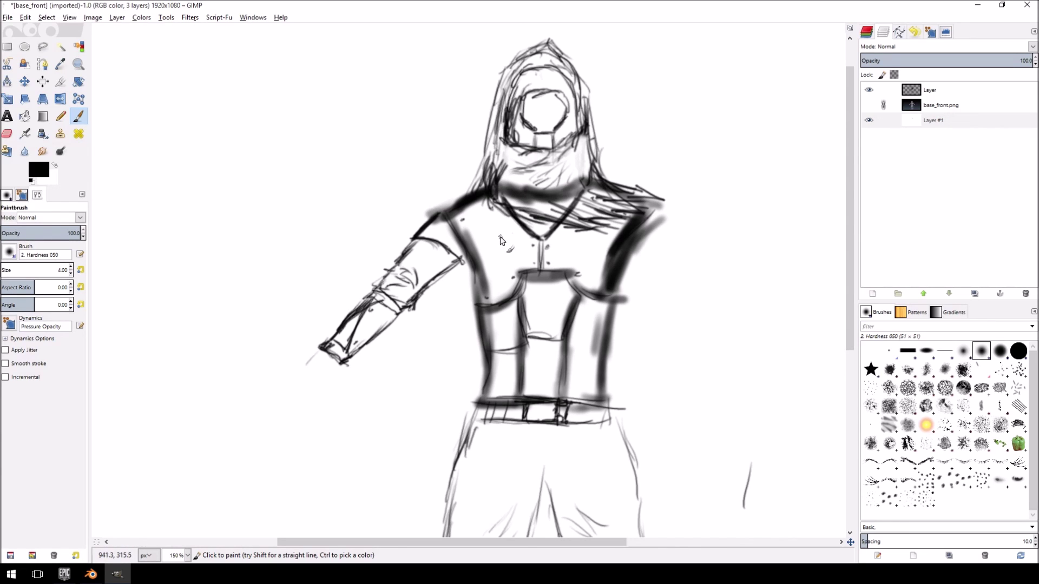
Switch to the Eraser to clean up the lines around the new scarf folds on the upper chest
{"action": "key", "text": "shift+e"}
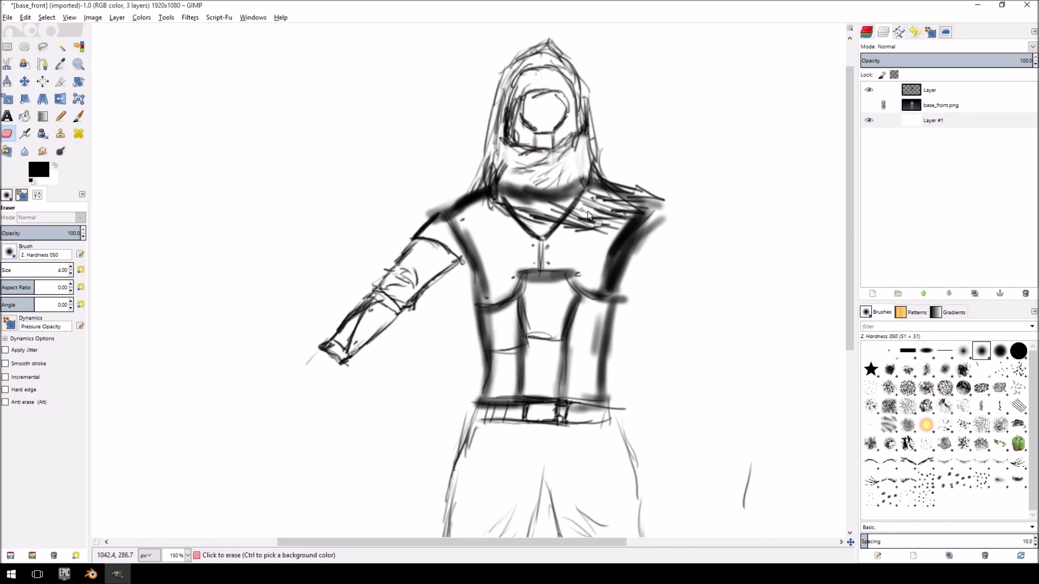